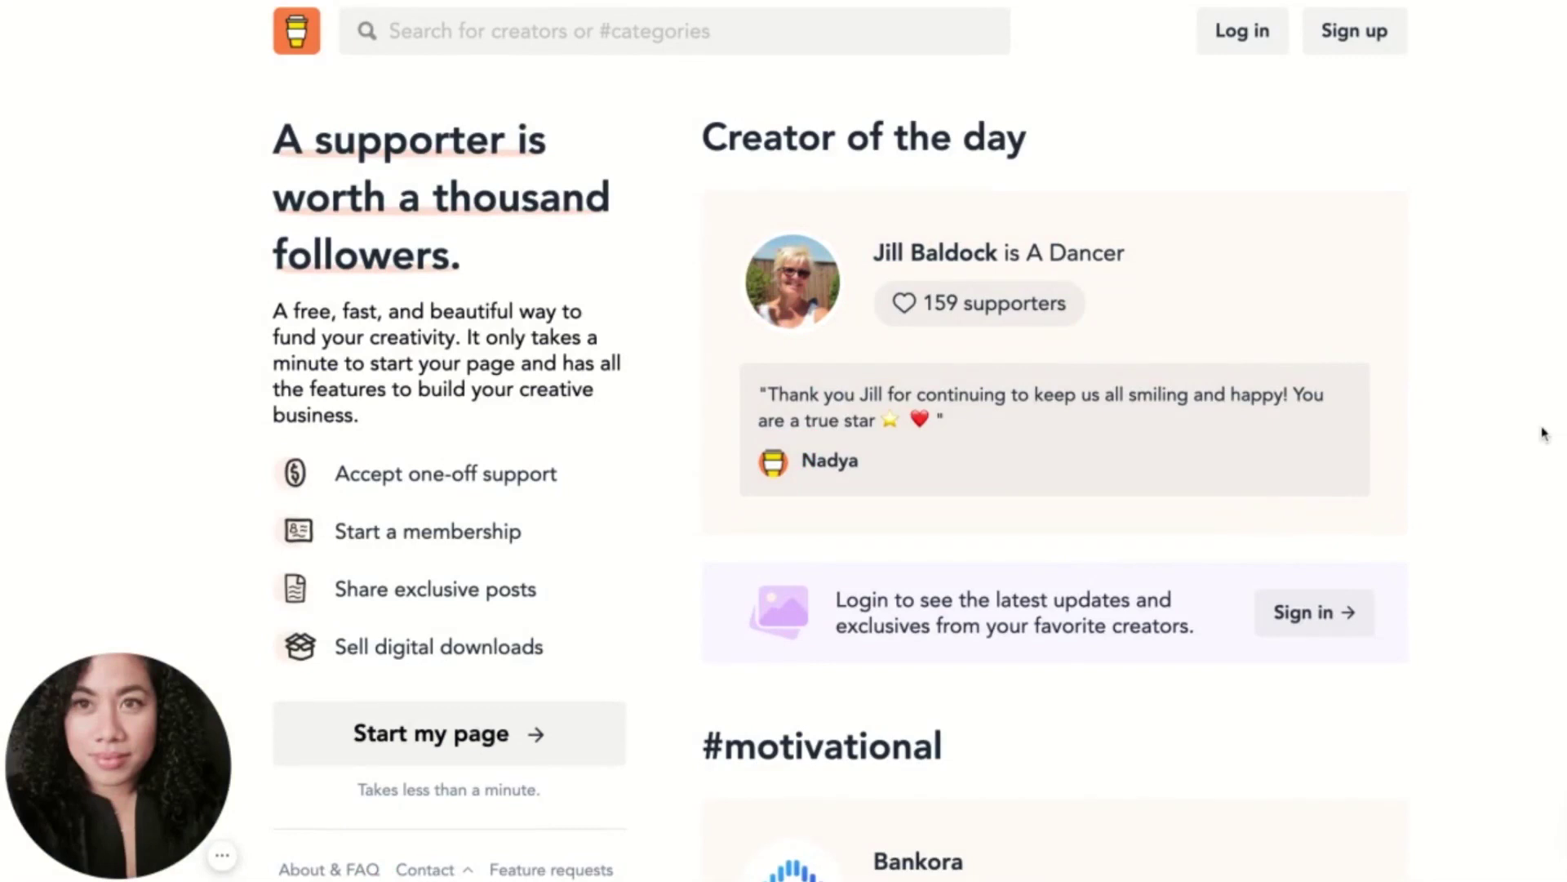
Step: Look through the homepage's featured creators in the #motivational, #homeassistant, #vintage, #choir and #foodwriting categories
scroll(840, 441, down, 2)
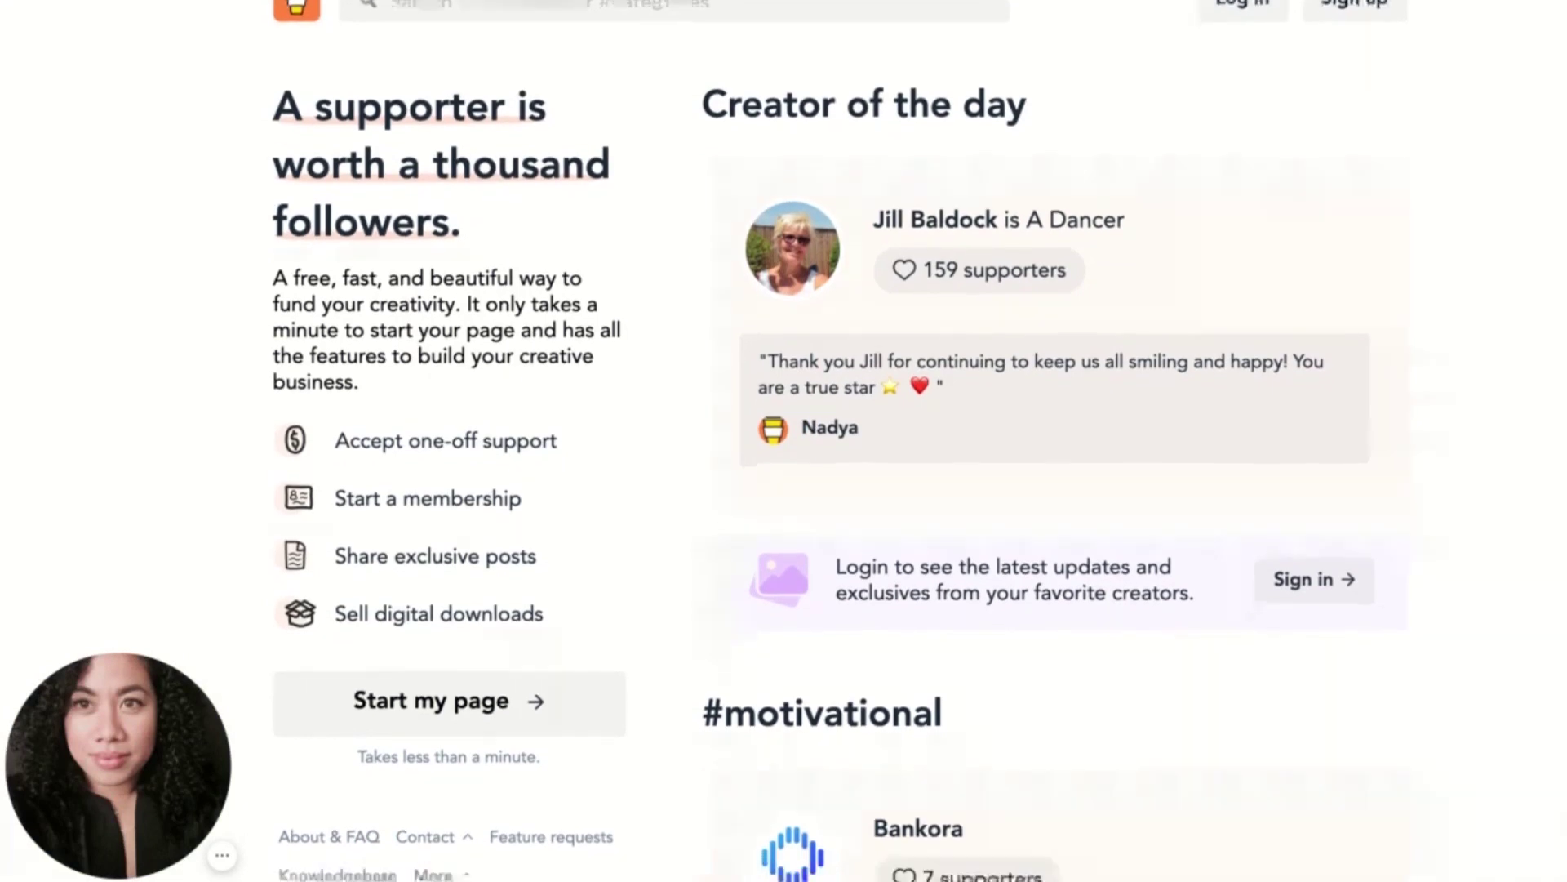
scroll(840, 441, down, 3)
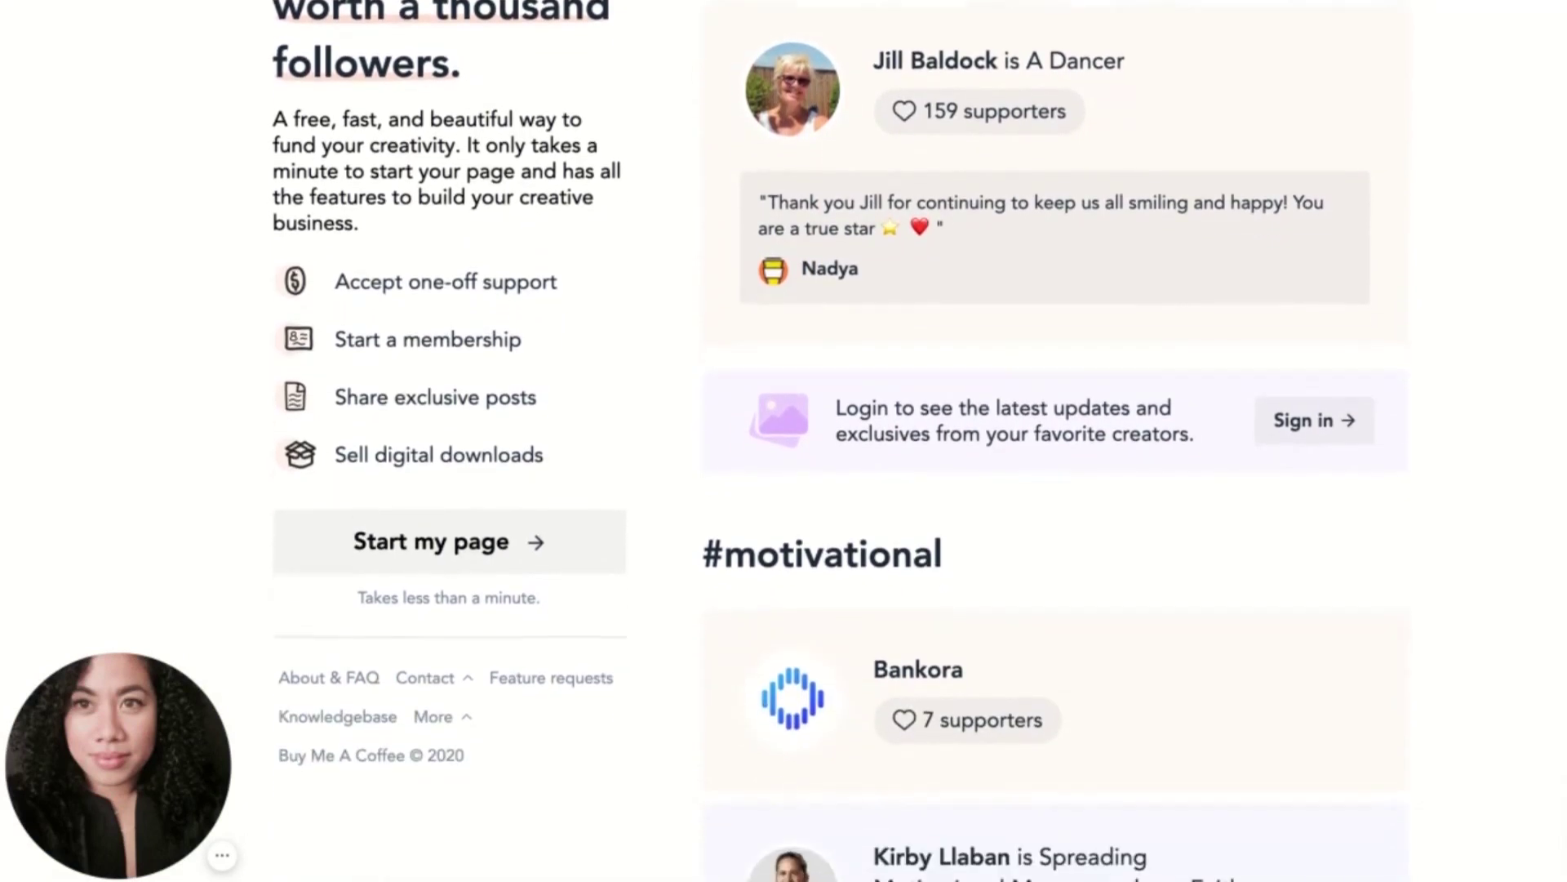
scroll(840, 441, up, 4)
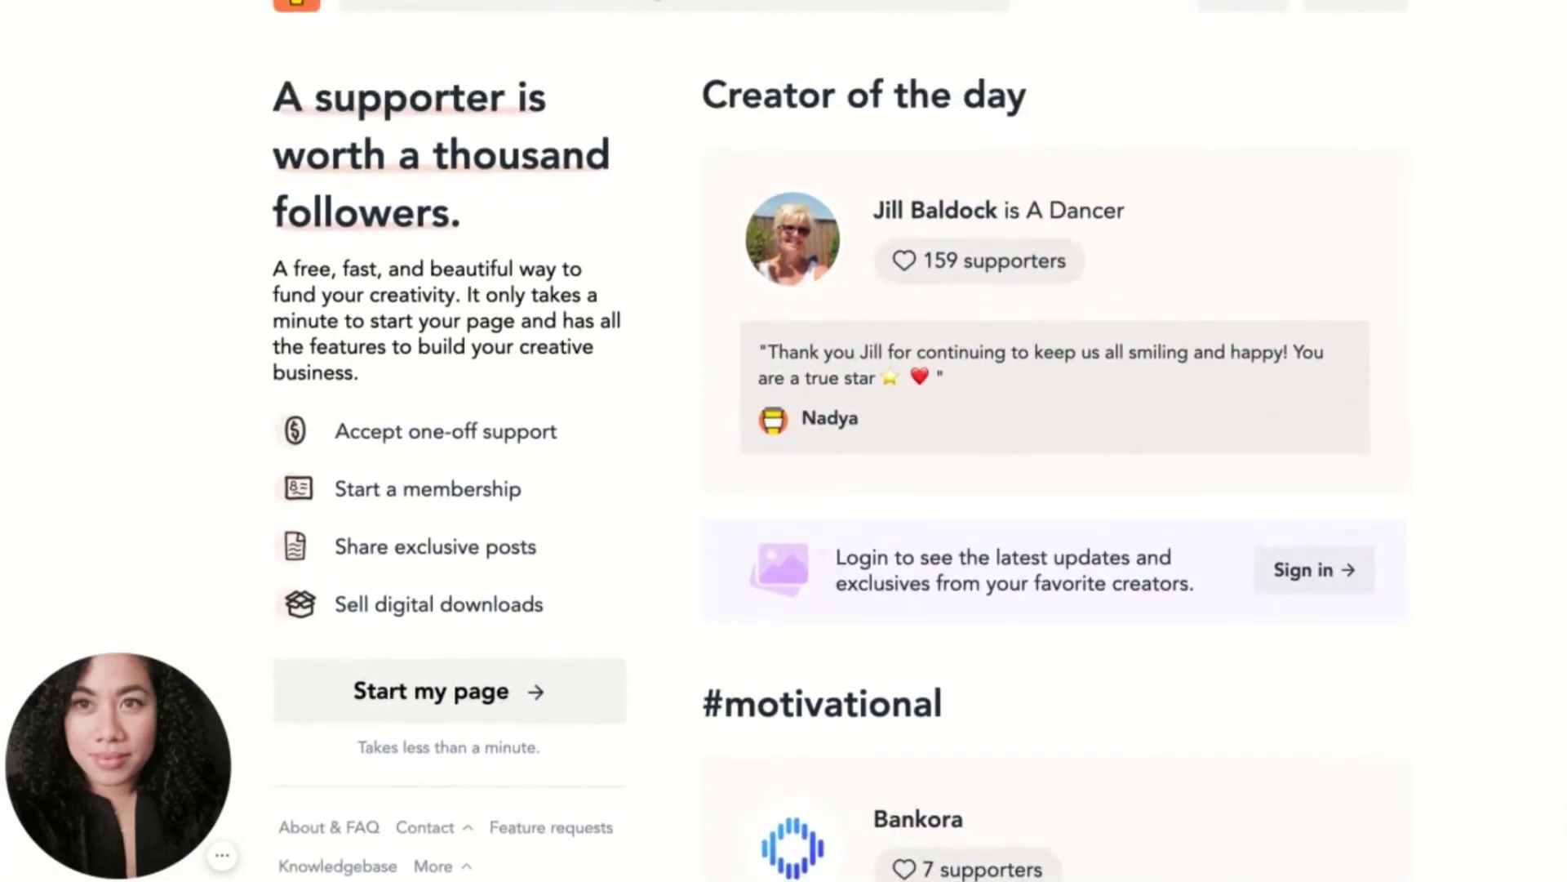
scroll(840, 441, down, 3)
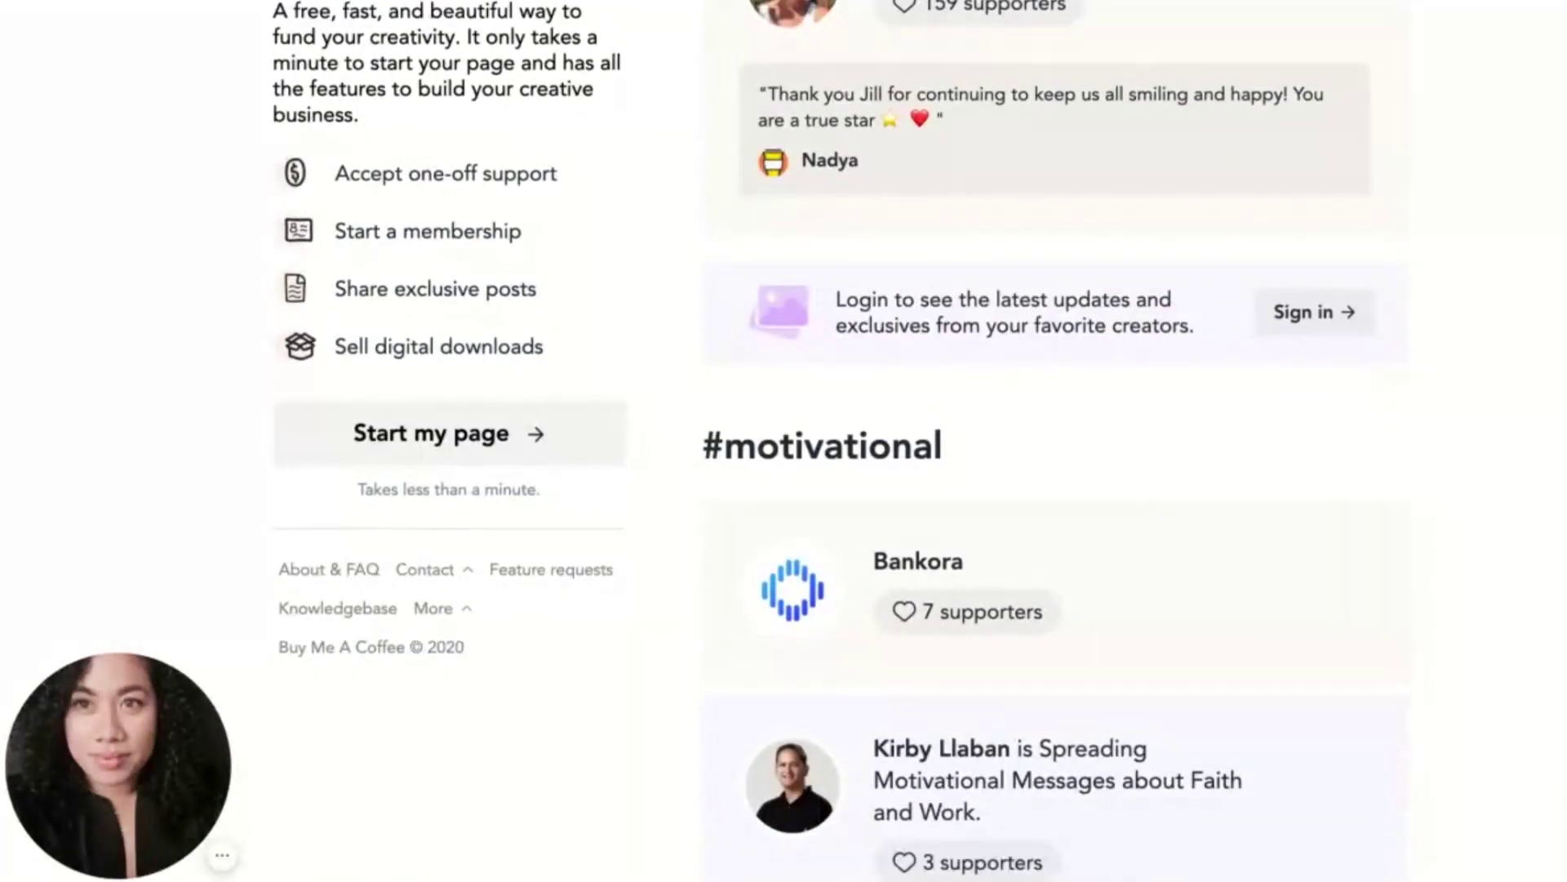
scroll(840, 441, down, 3)
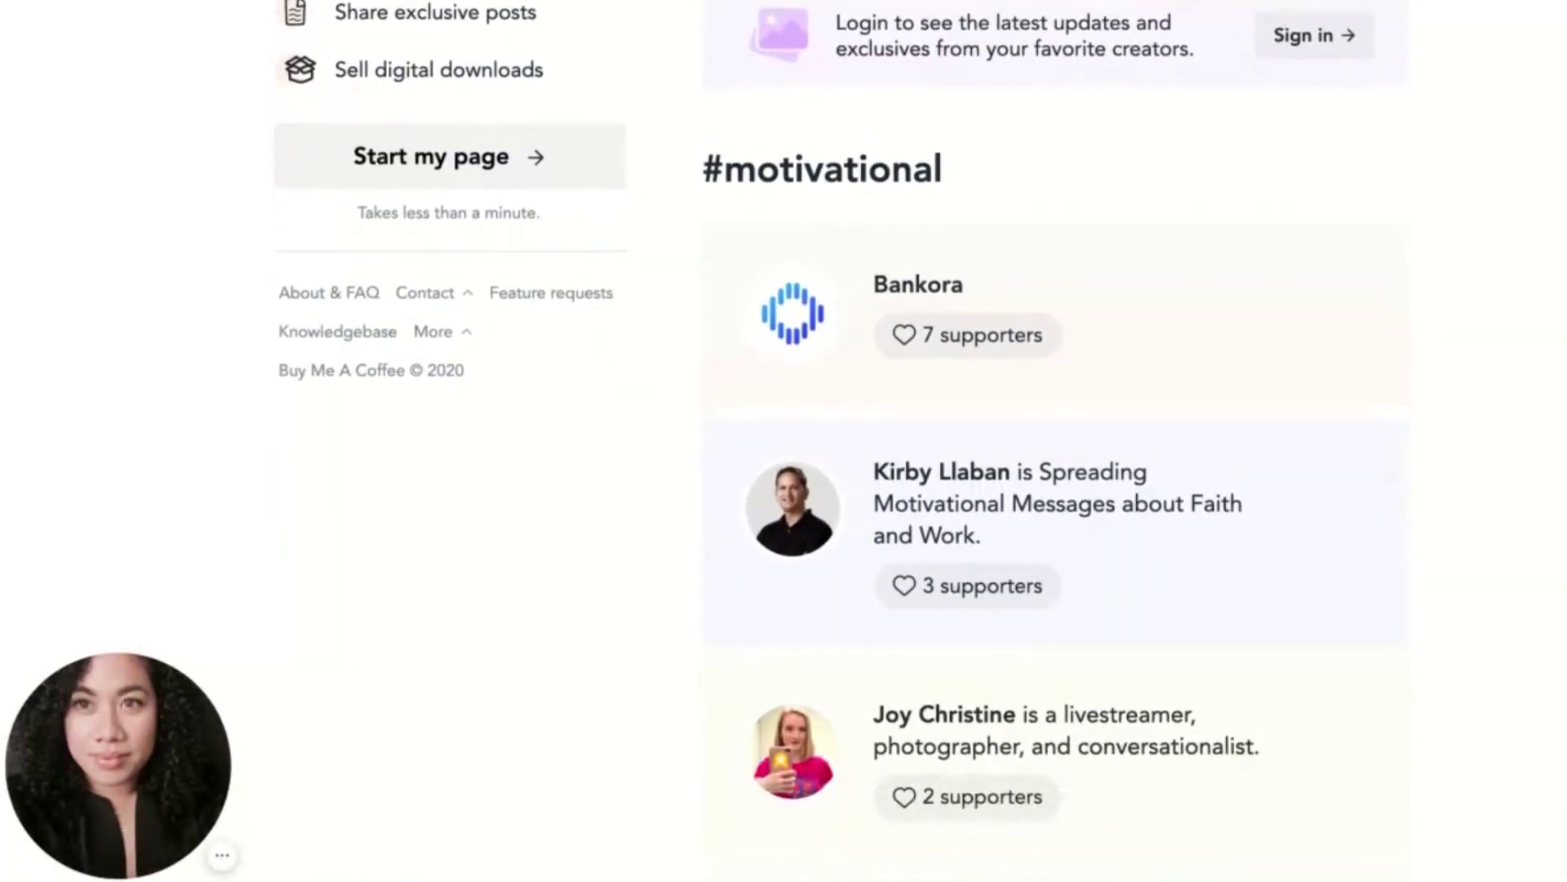
scroll(840, 441, down, 3)
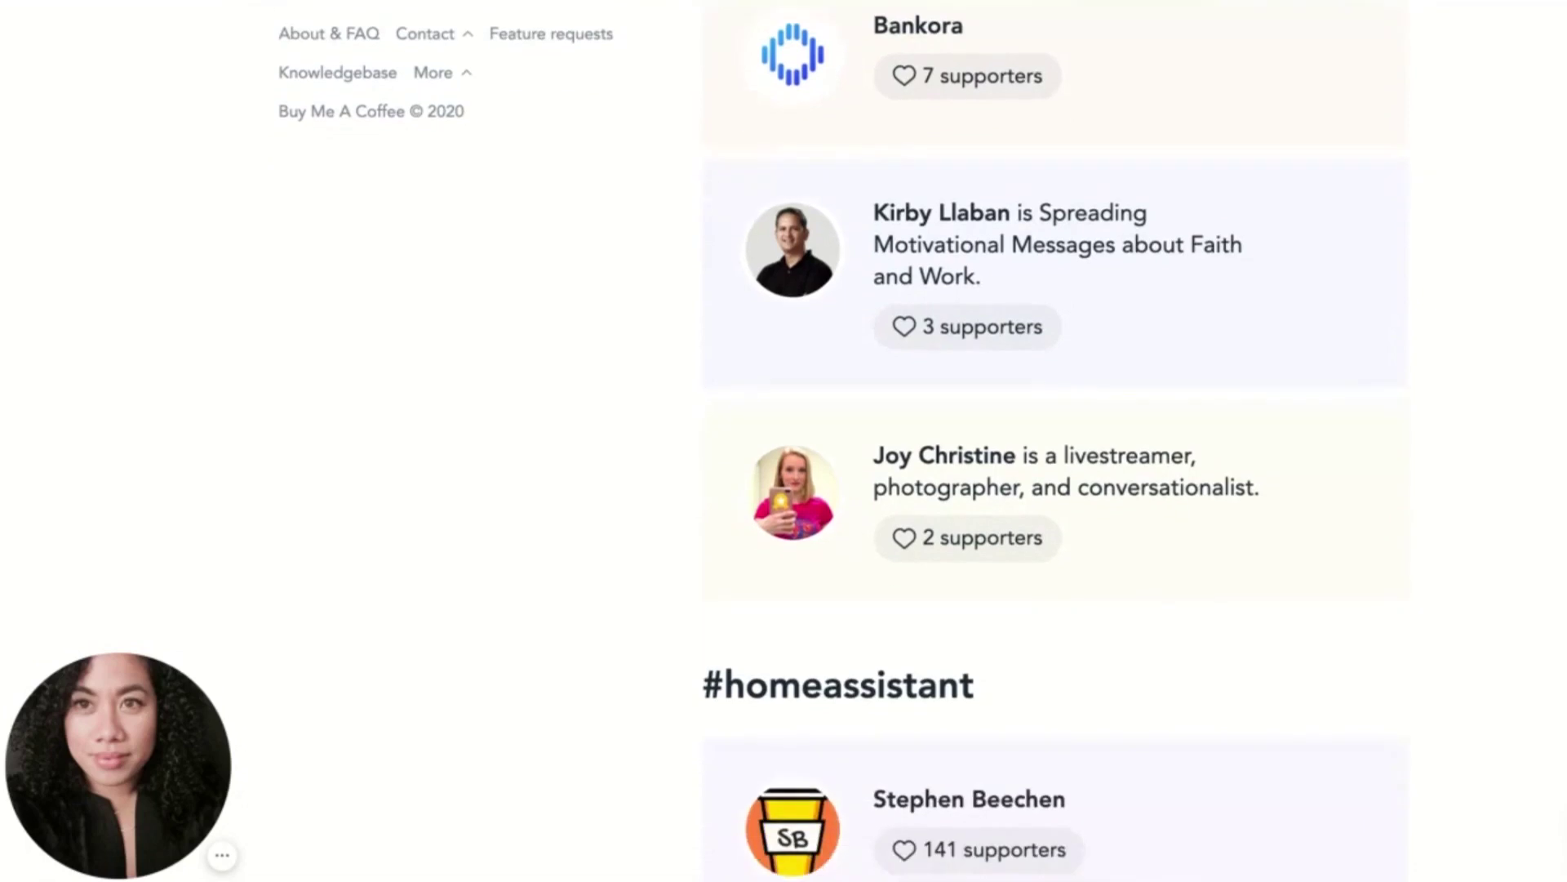
scroll(840, 441, down, 4)
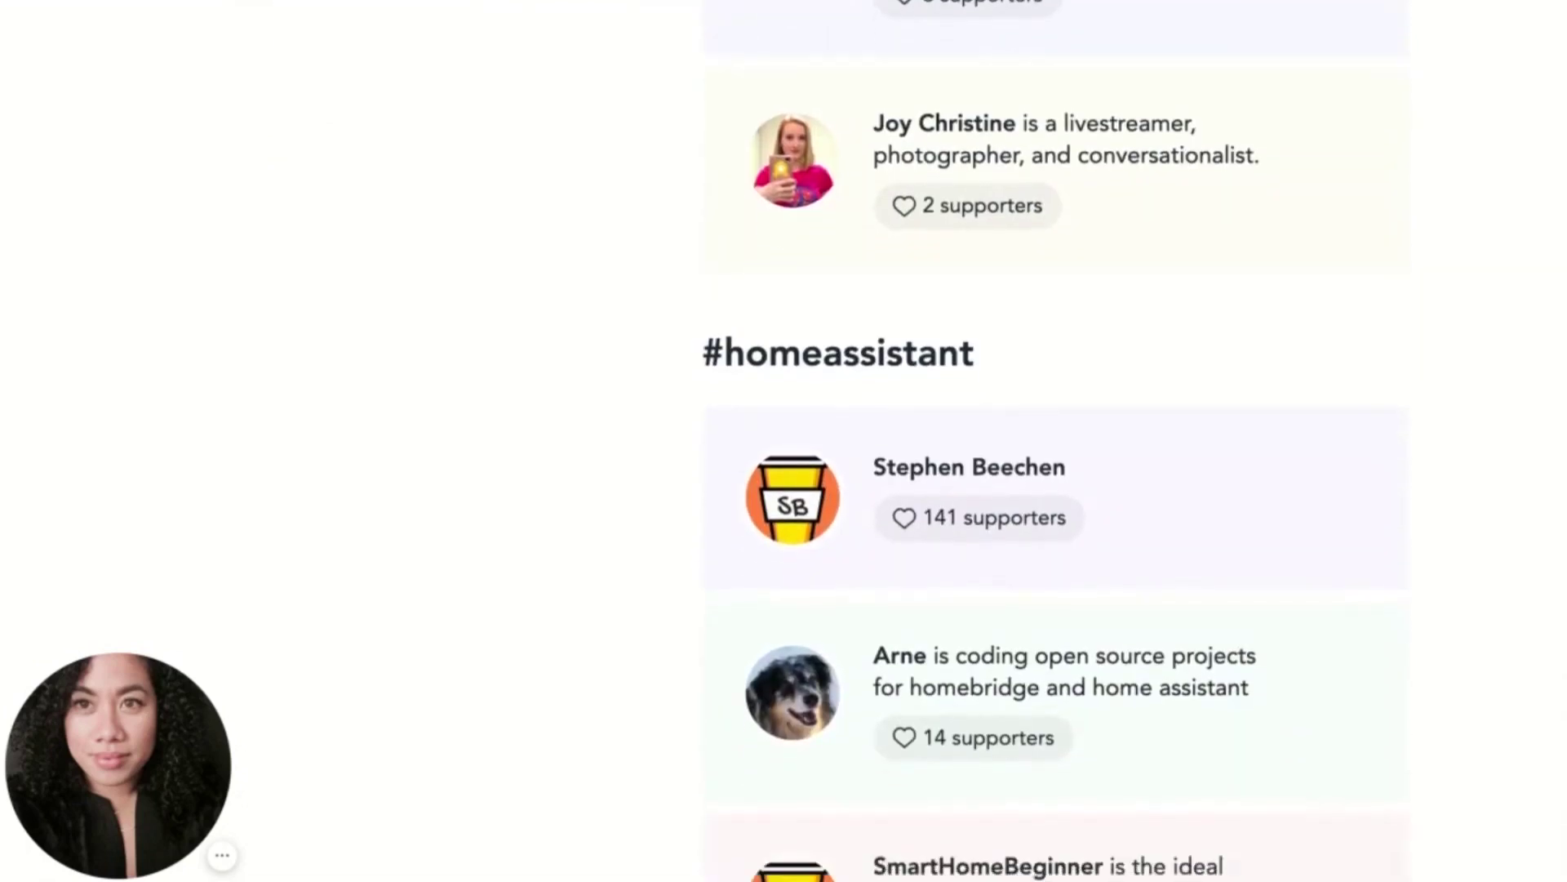
scroll(840, 440, down, 1)
scroll(840, 441, down, 3)
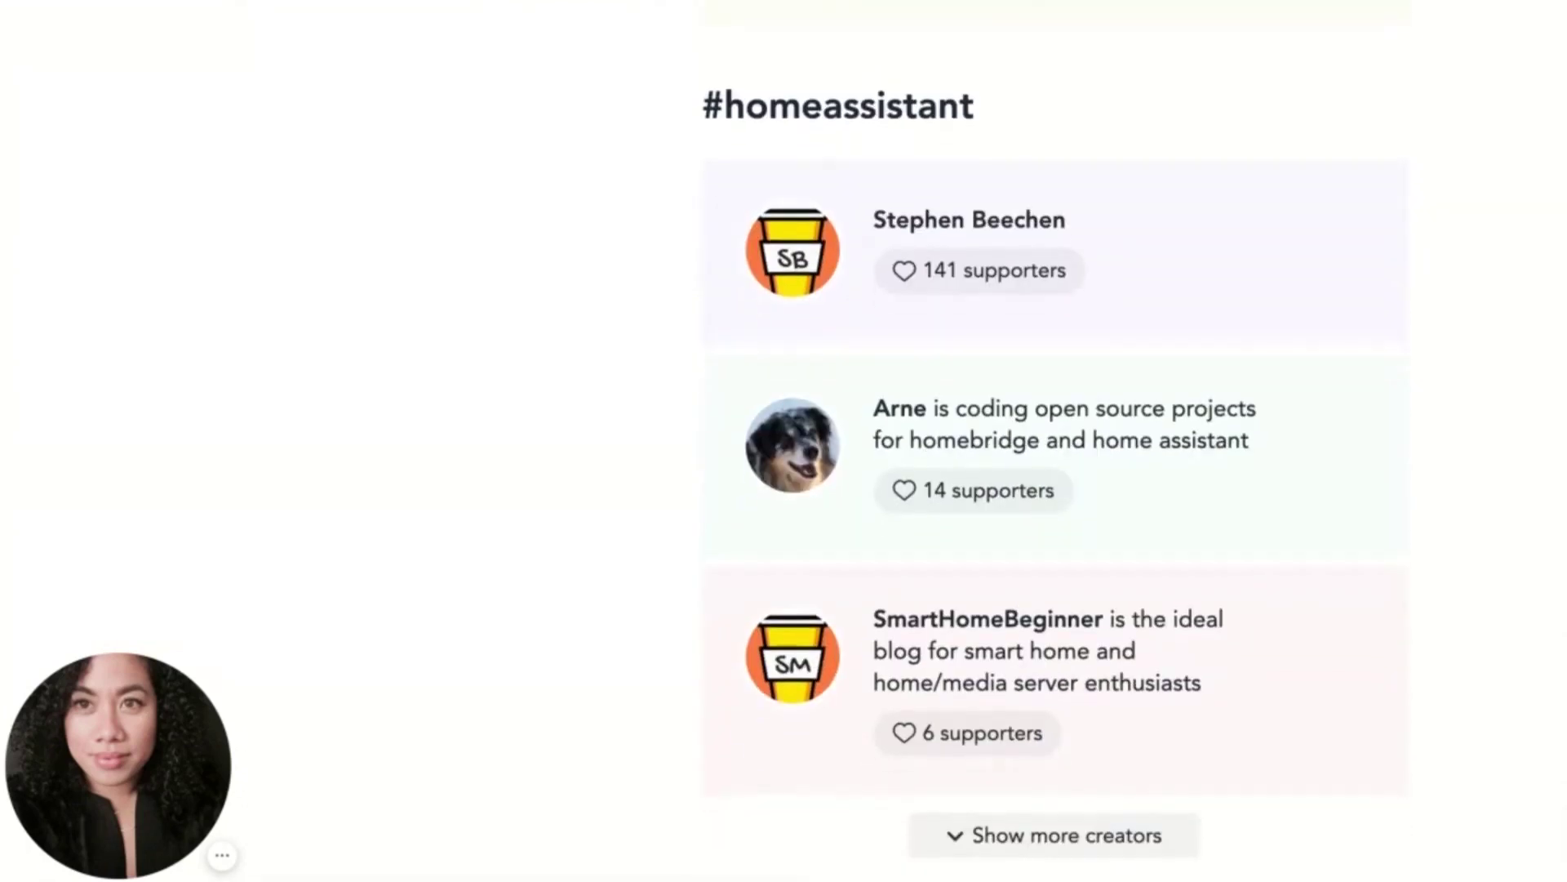
scroll(1053, 441, down, 2)
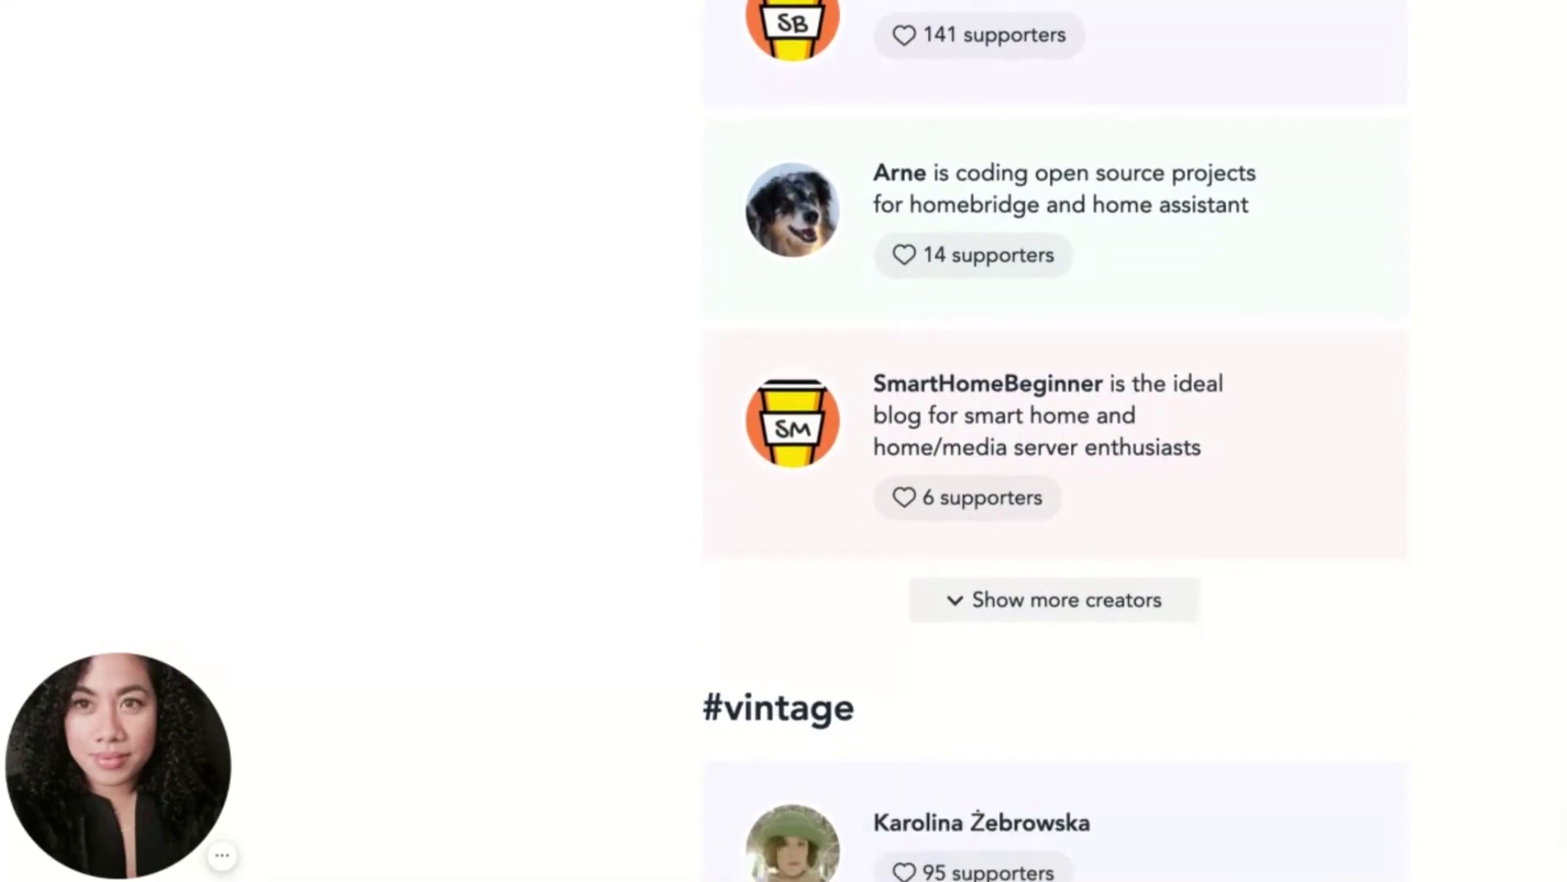
scroll(1053, 440, down, 3)
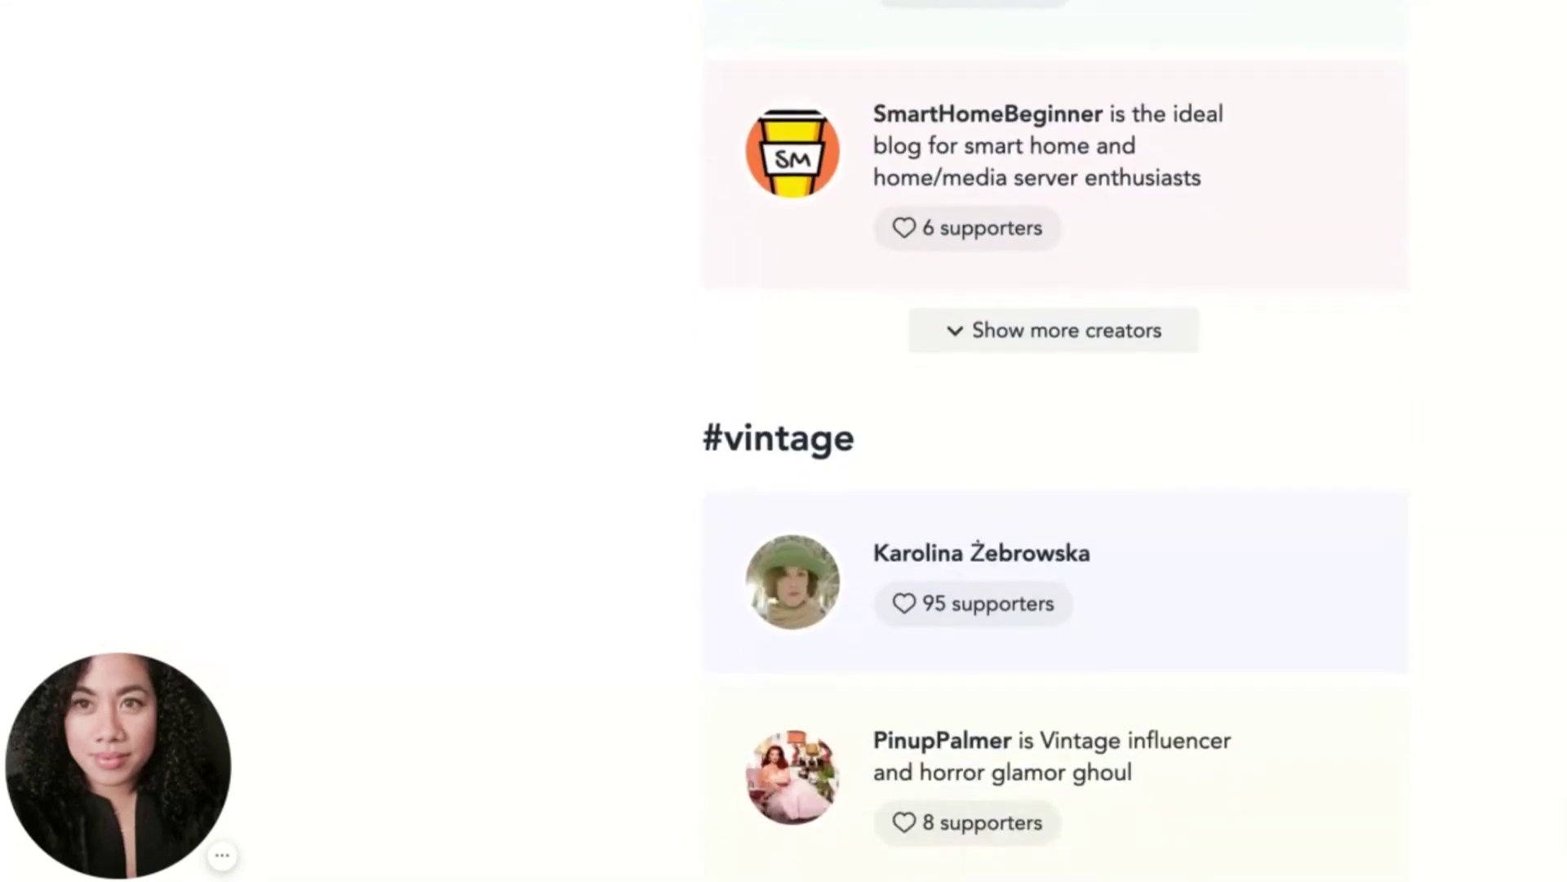
scroll(1053, 441, down, 1)
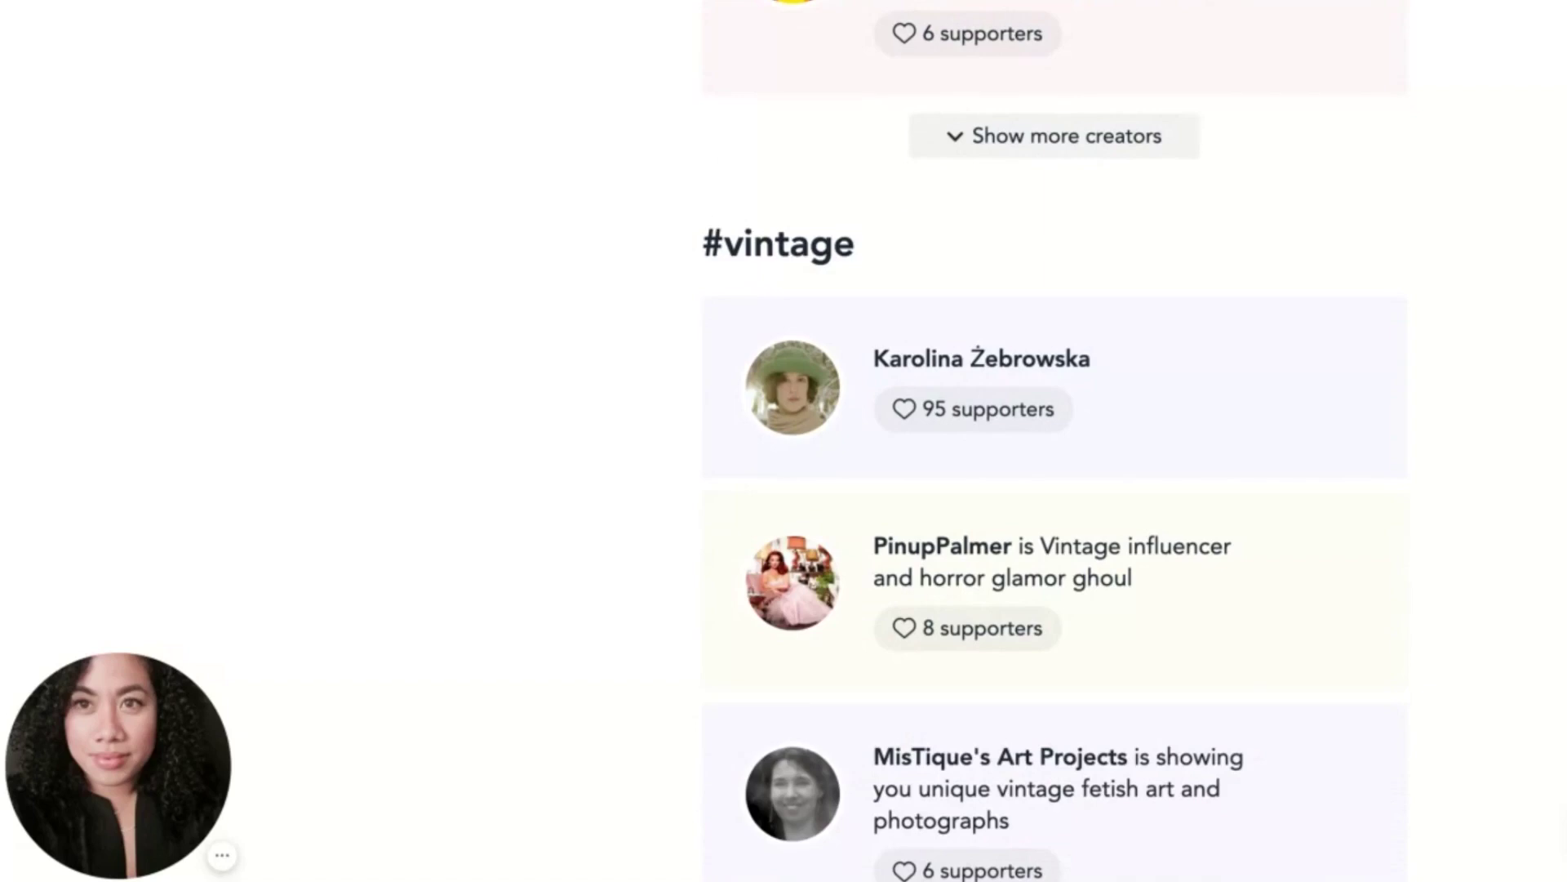
scroll(1053, 441, down, 3)
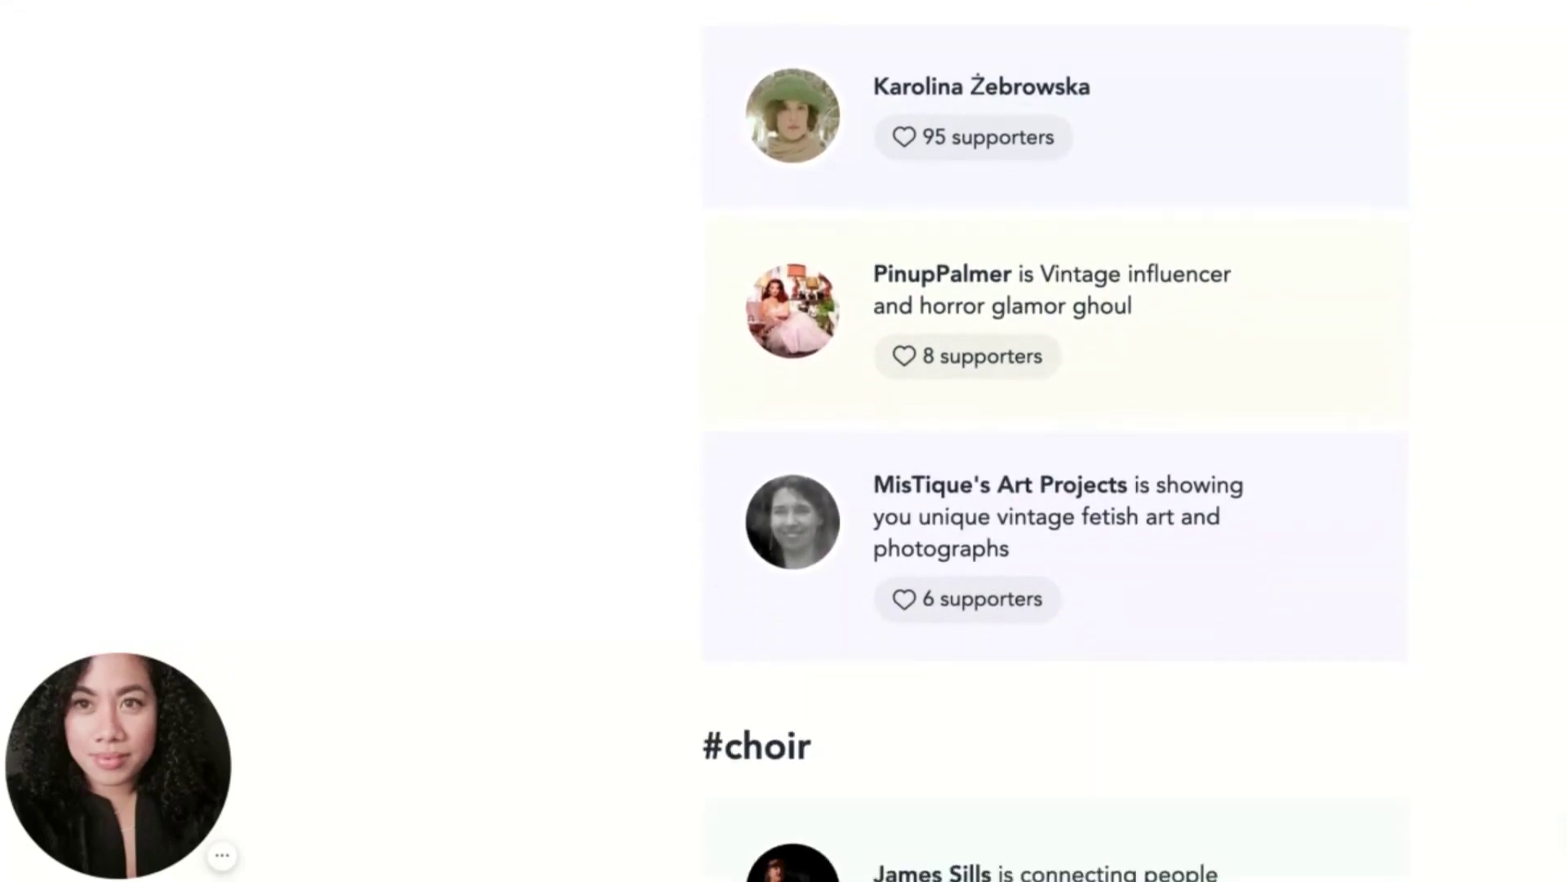
scroll(1053, 441, down, 3)
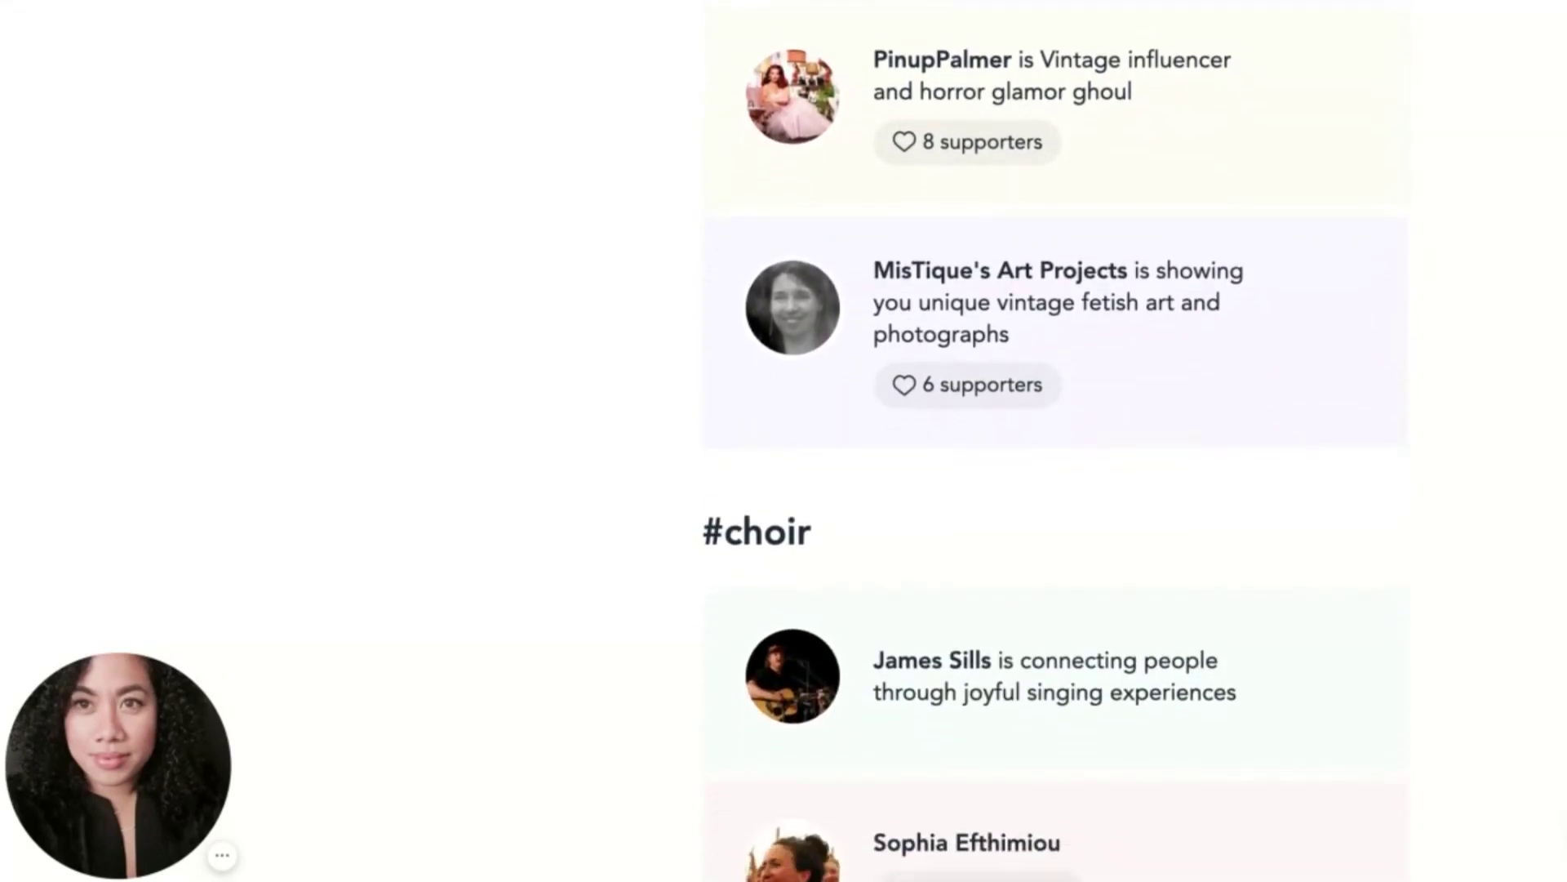
scroll(1053, 441, down, 3)
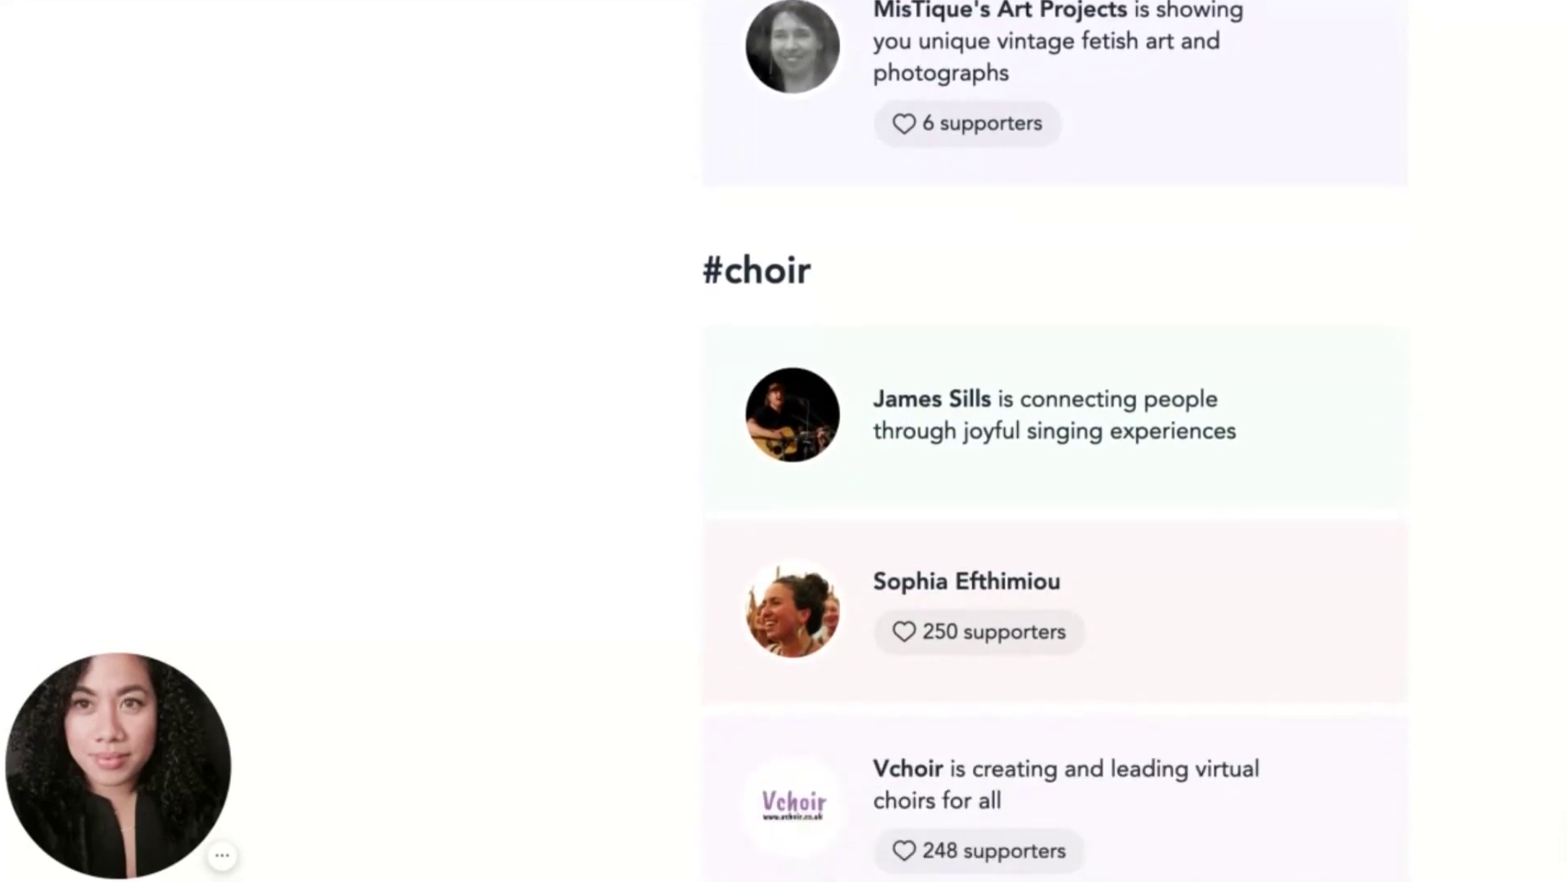
scroll(1054, 441, down, 2)
scroll(1053, 441, down, 1)
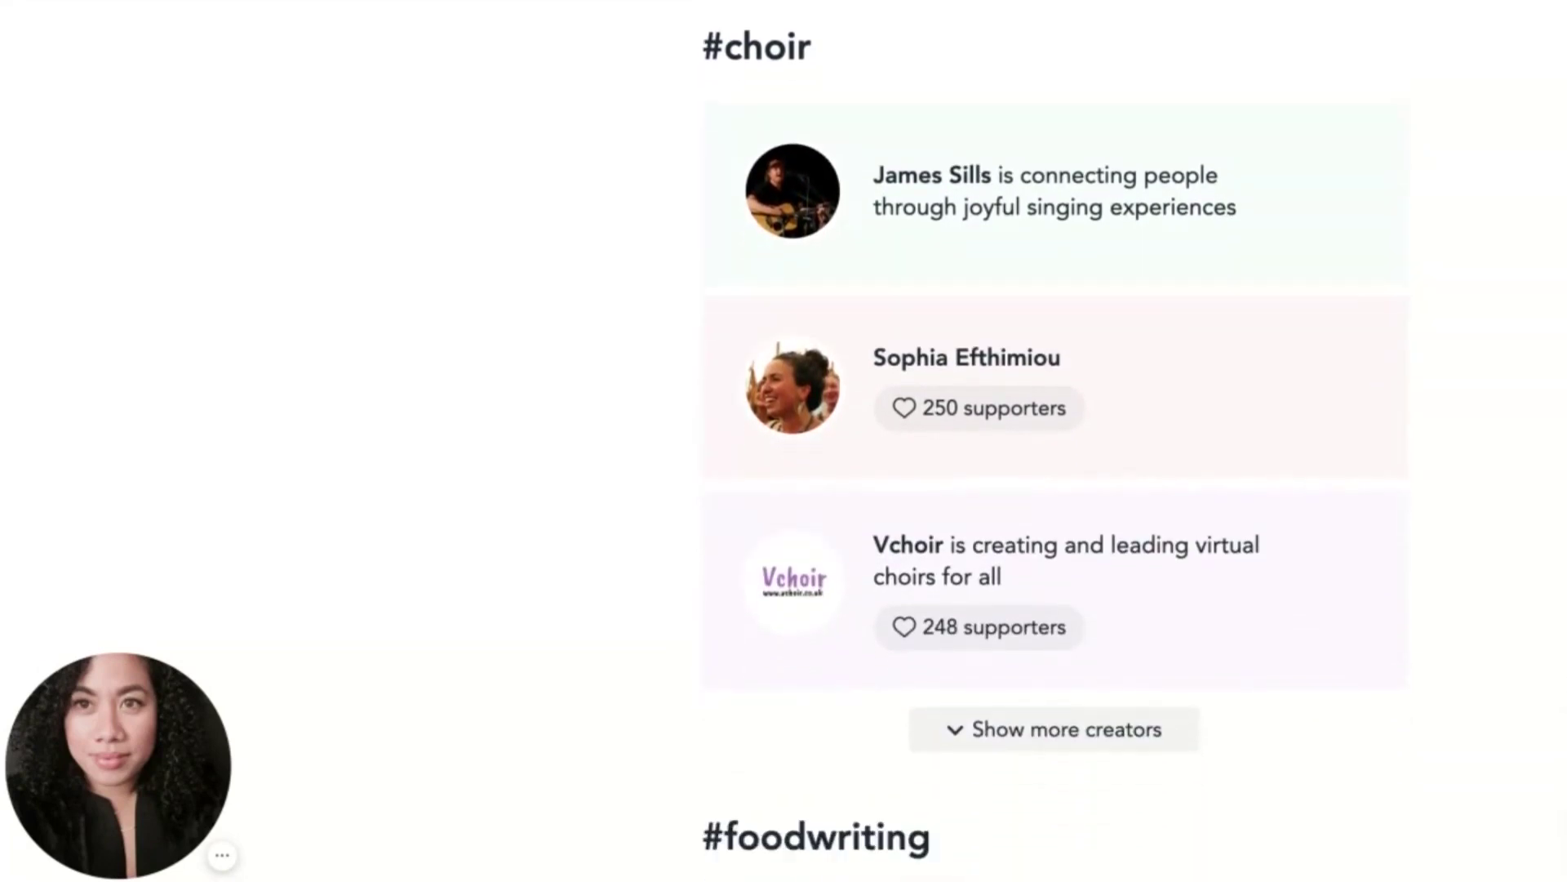
scroll(1053, 441, down, 3)
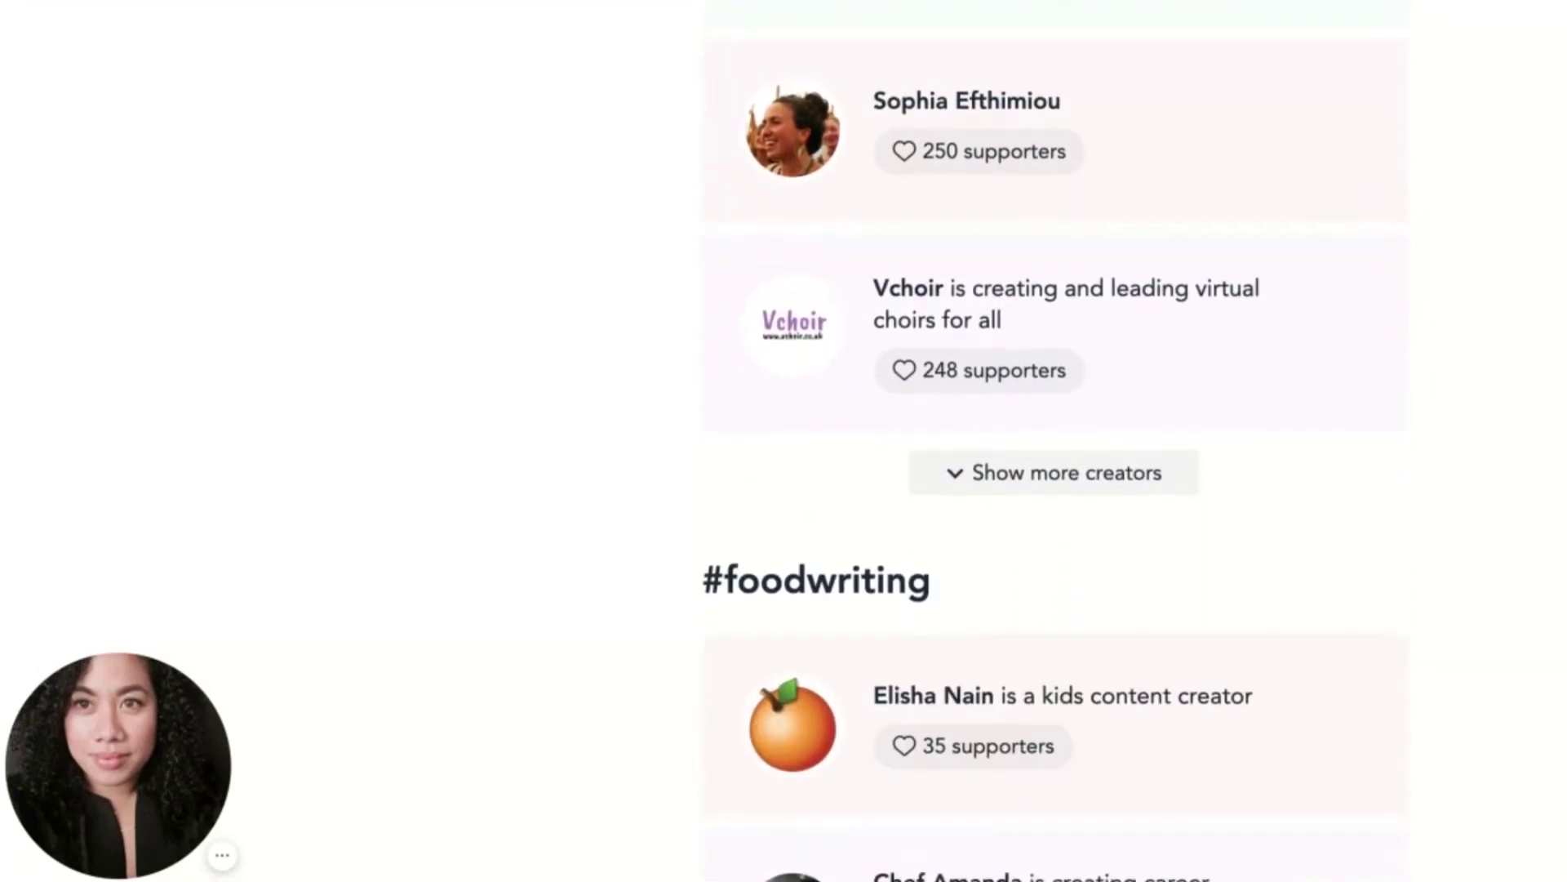
scroll(1054, 441, down, 1)
scroll(1053, 441, up, 15)
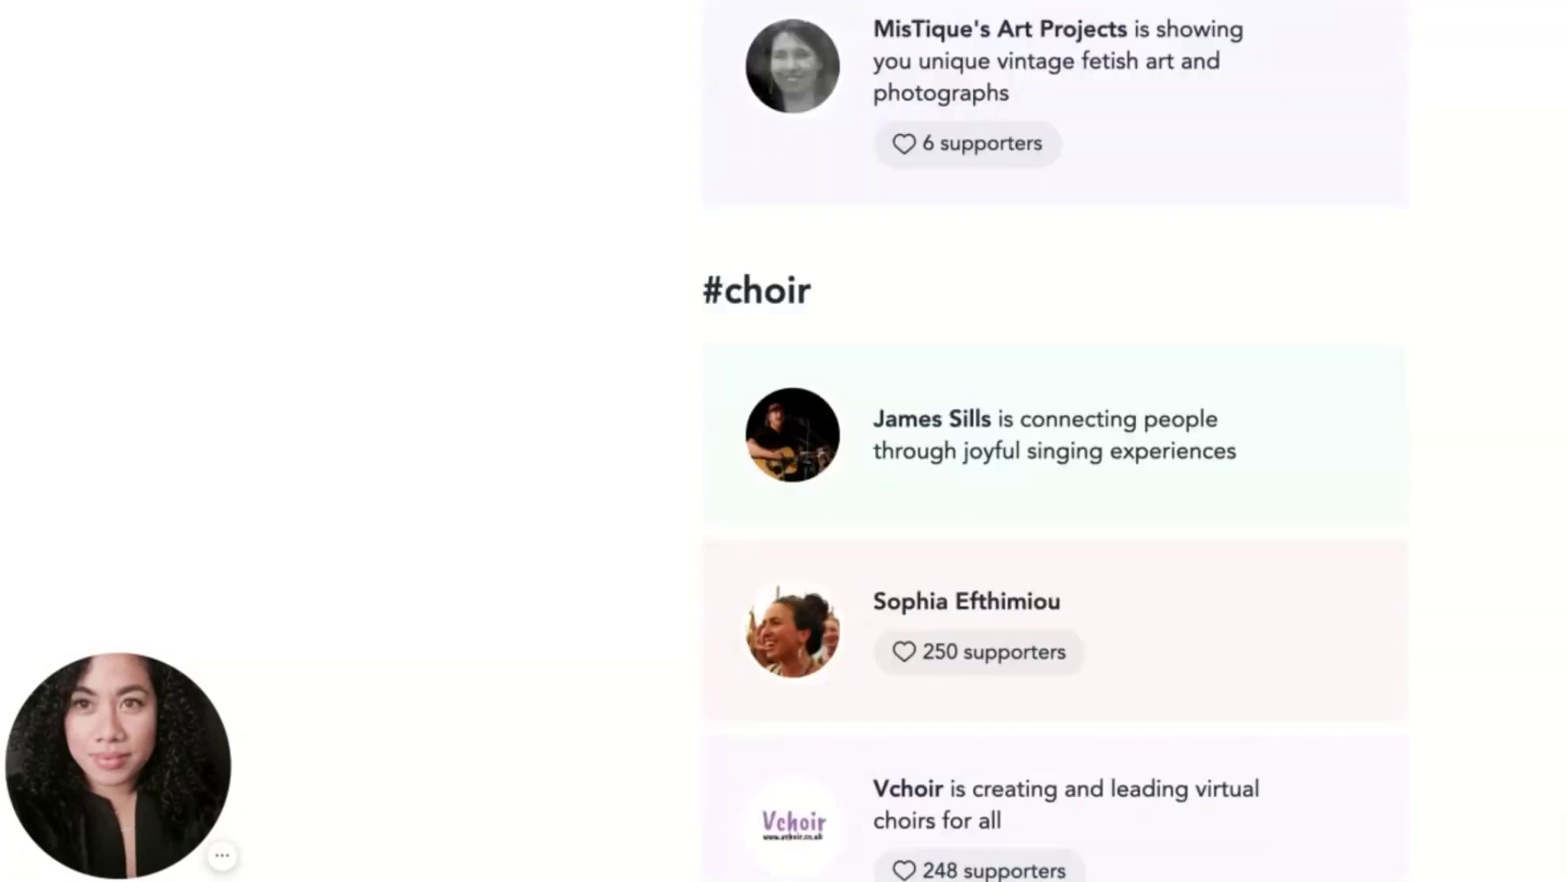
scroll(1053, 441, up, 12)
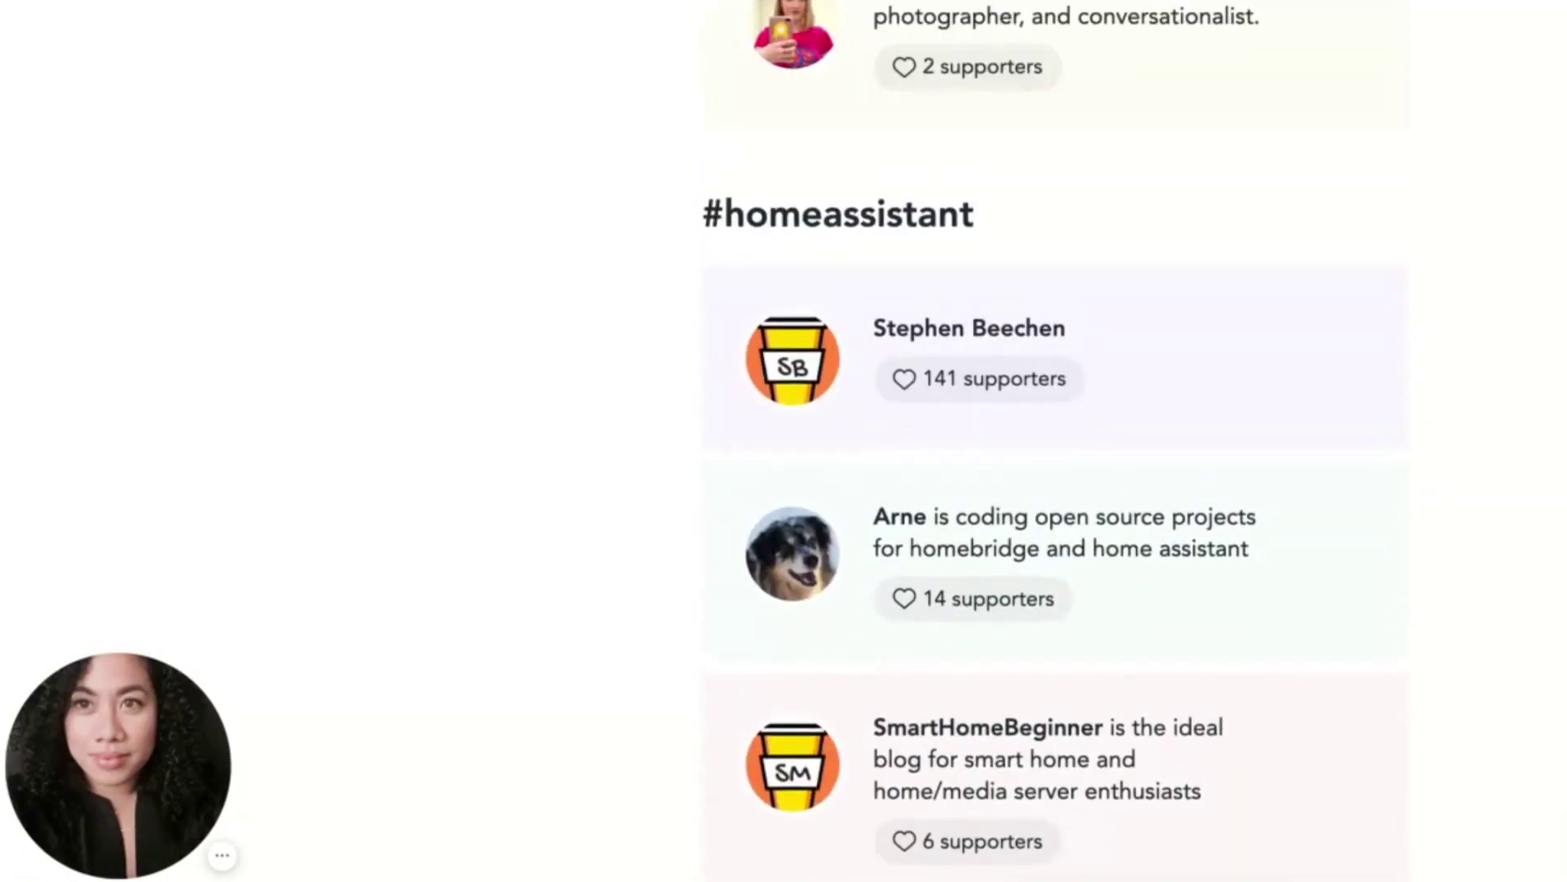
scroll(1054, 441, up, 14)
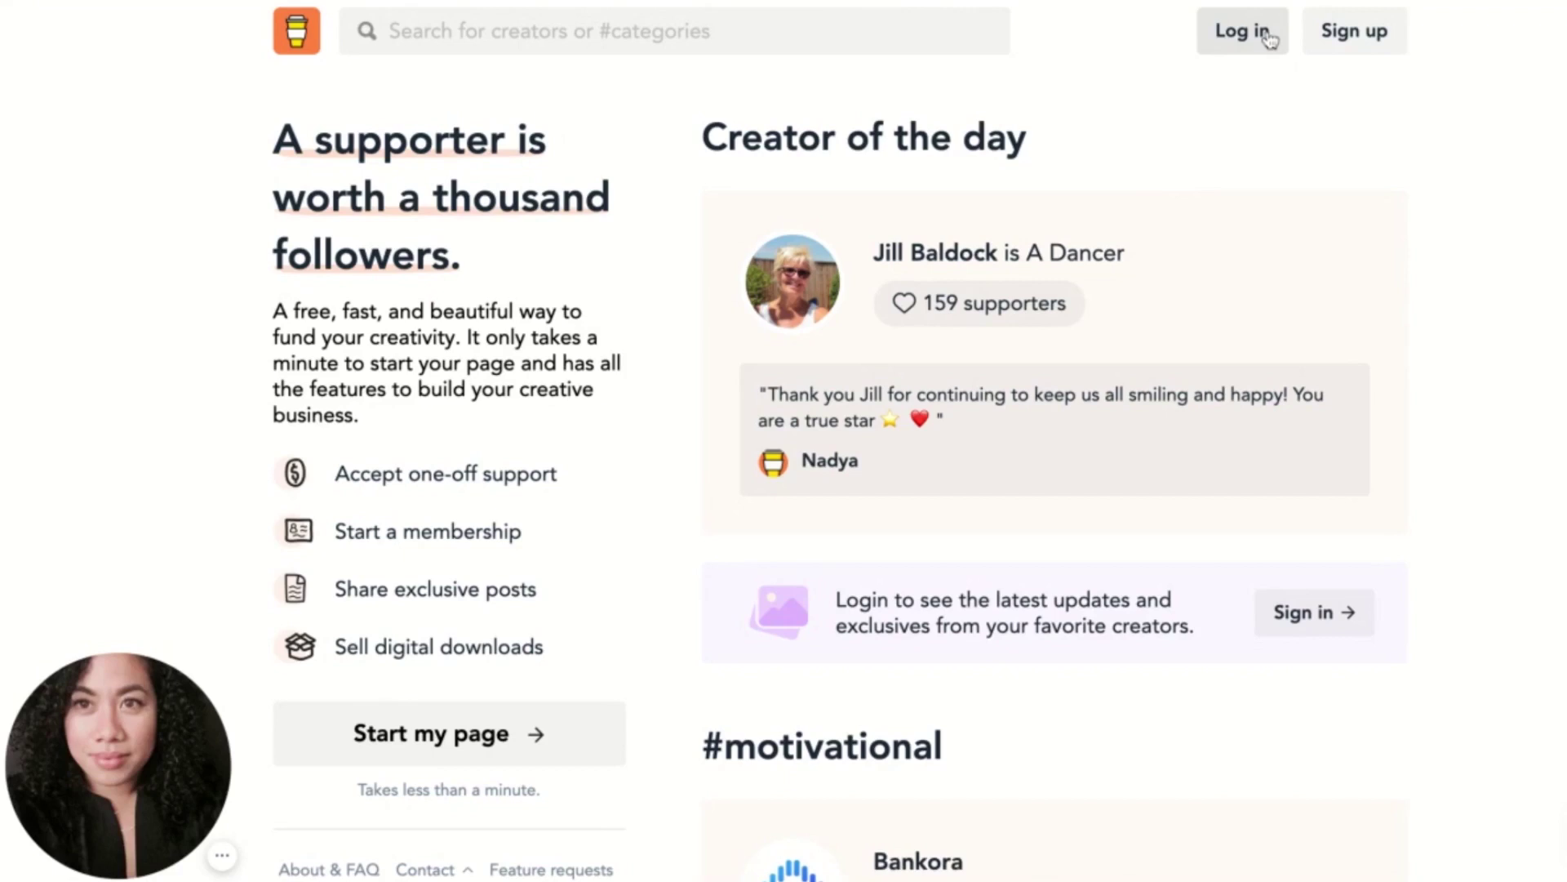
Step: Log in with the prefilled e-mail and password, and review the Overview dashboard's earnings, visitors, page sharing and button sections
click(1268, 39)
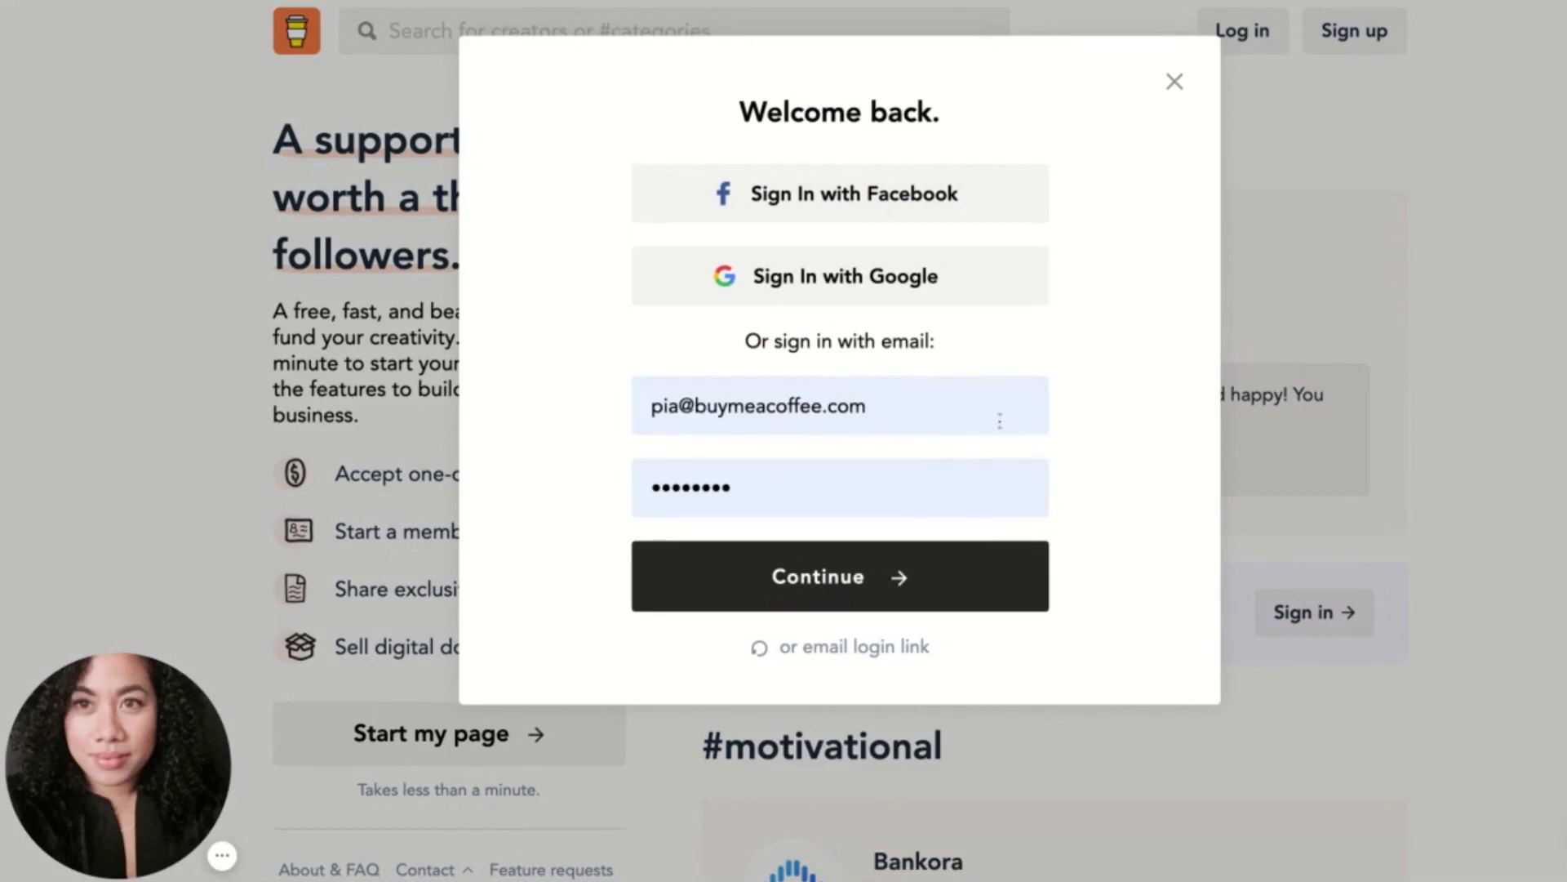
click(907, 581)
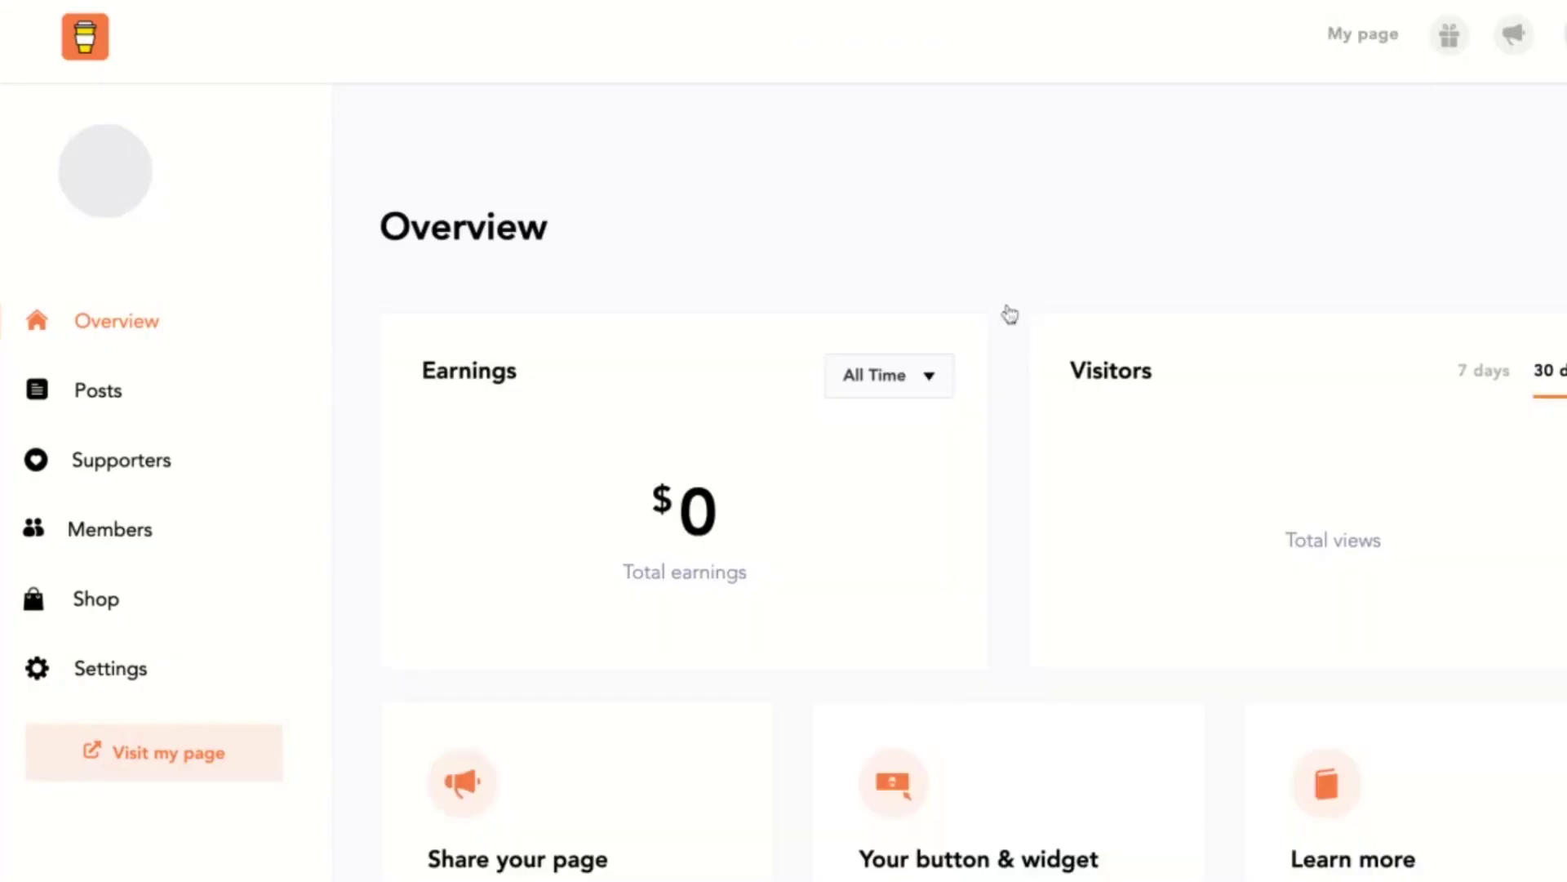
scroll(1351, 478, down, 2)
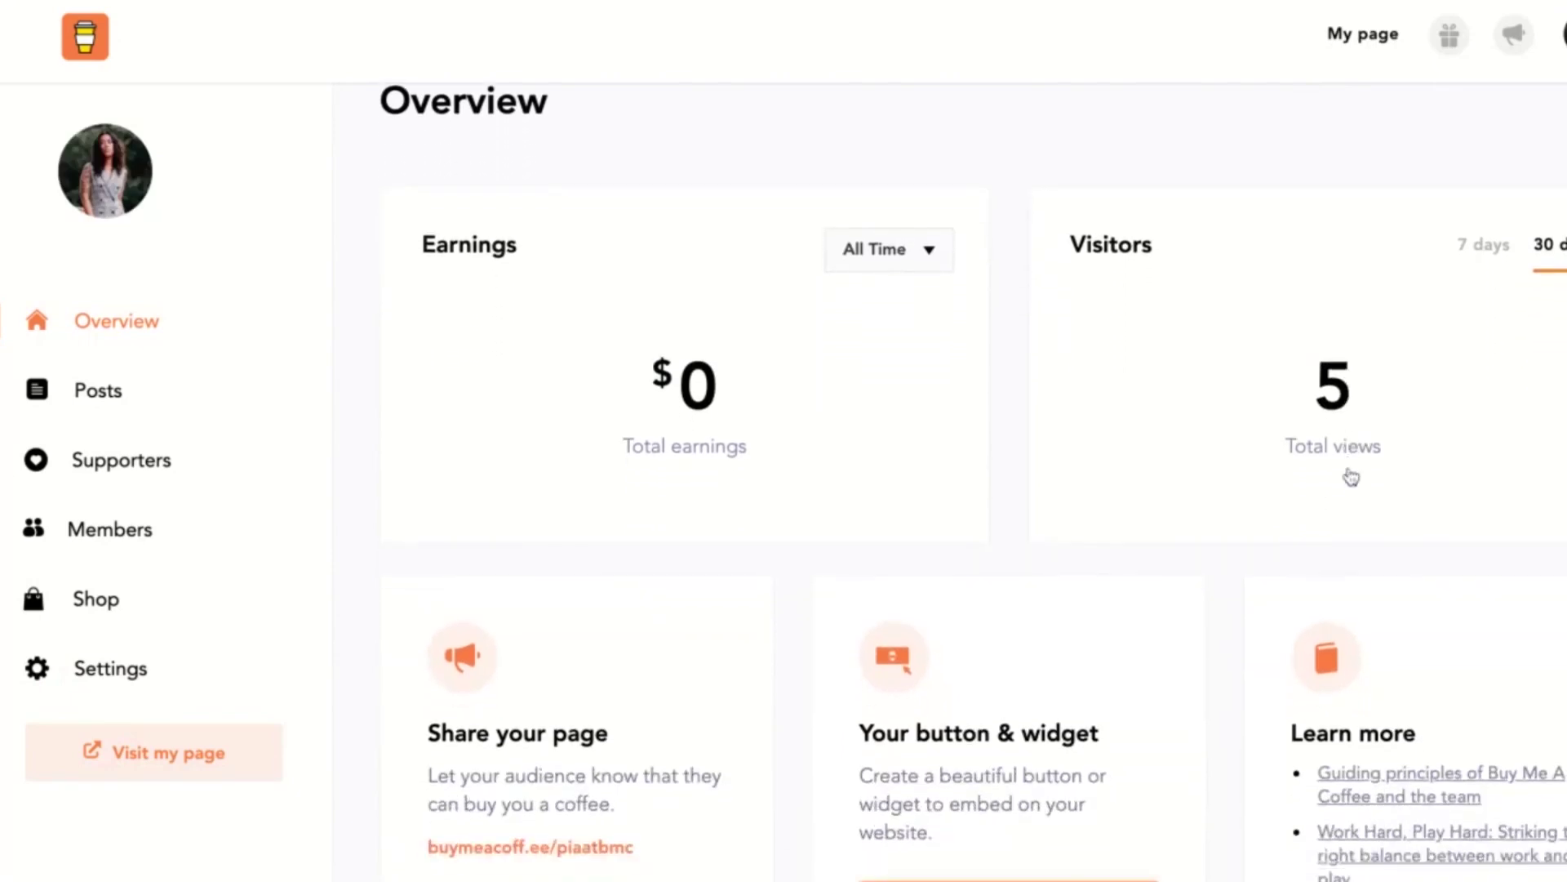
scroll(1351, 477, down, 3)
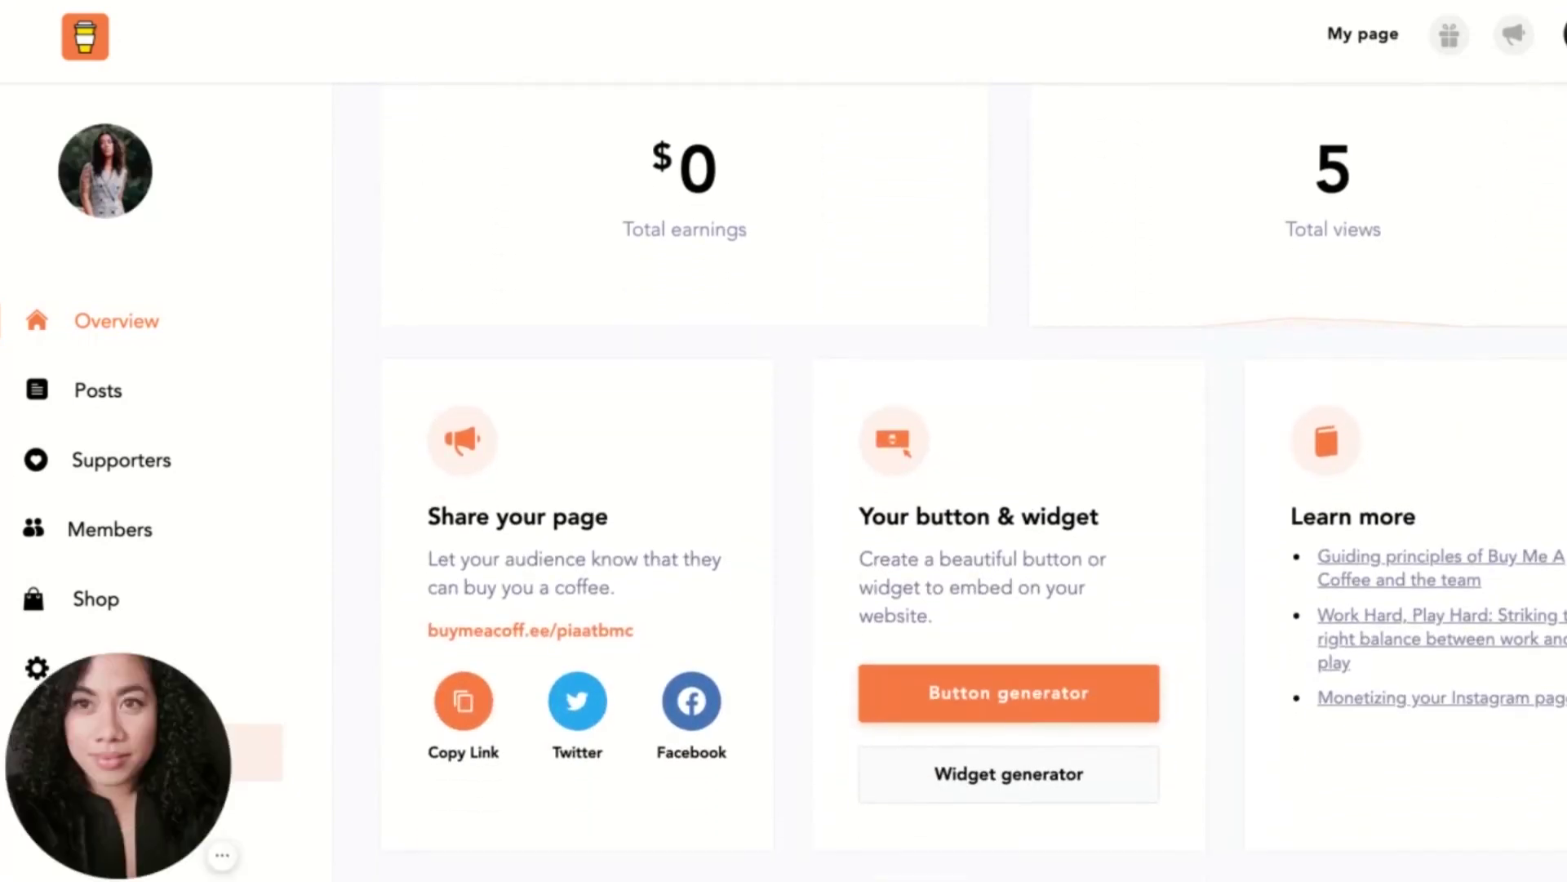
scroll(1425, 580, down, 3)
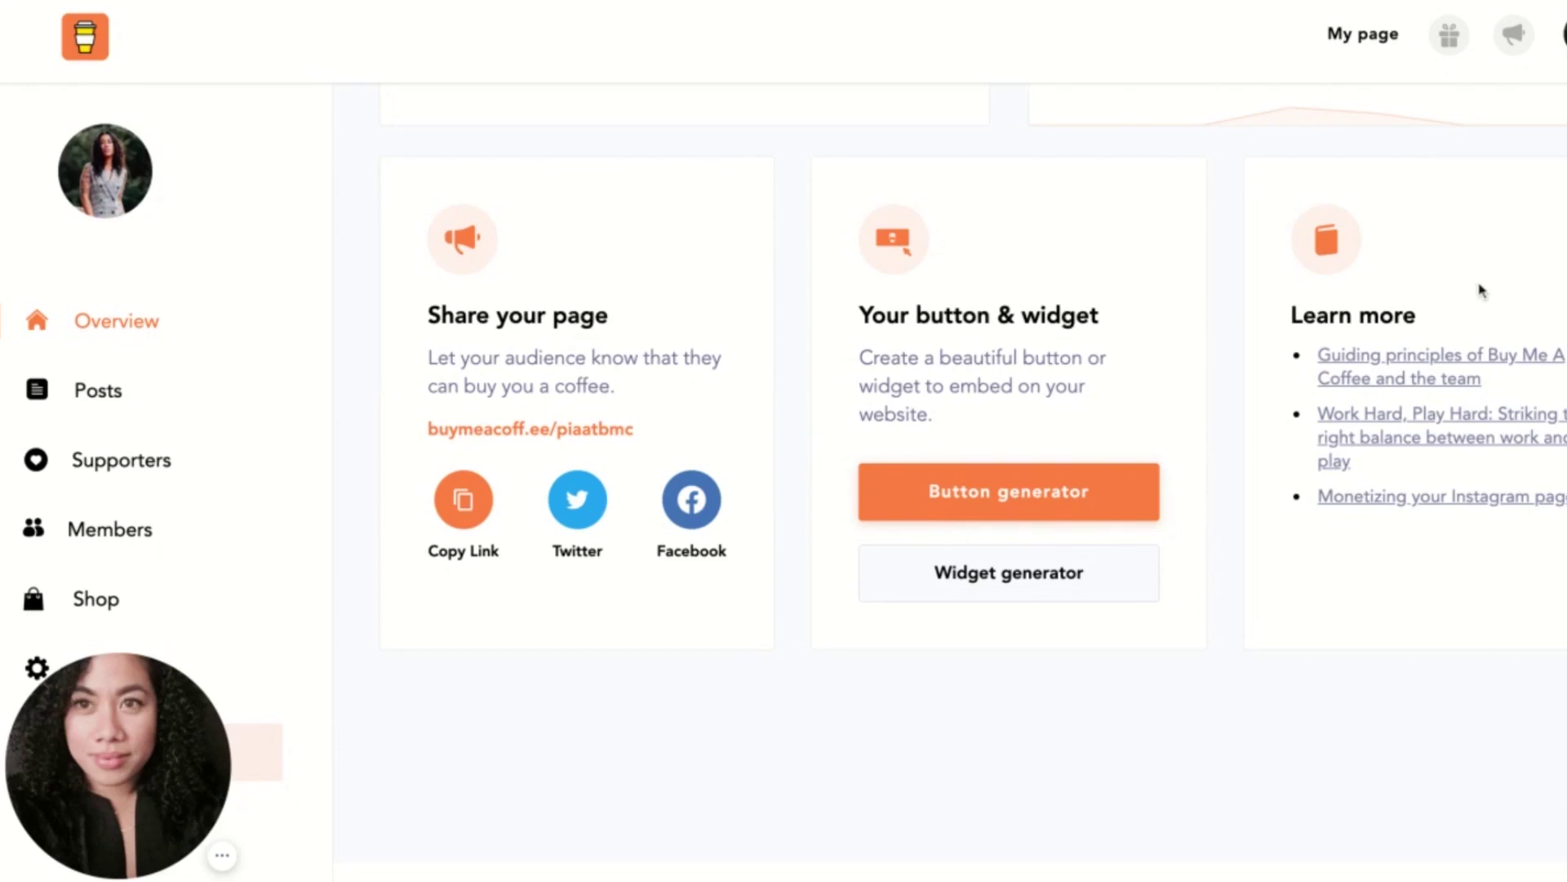
scroll(1483, 291, up, 2)
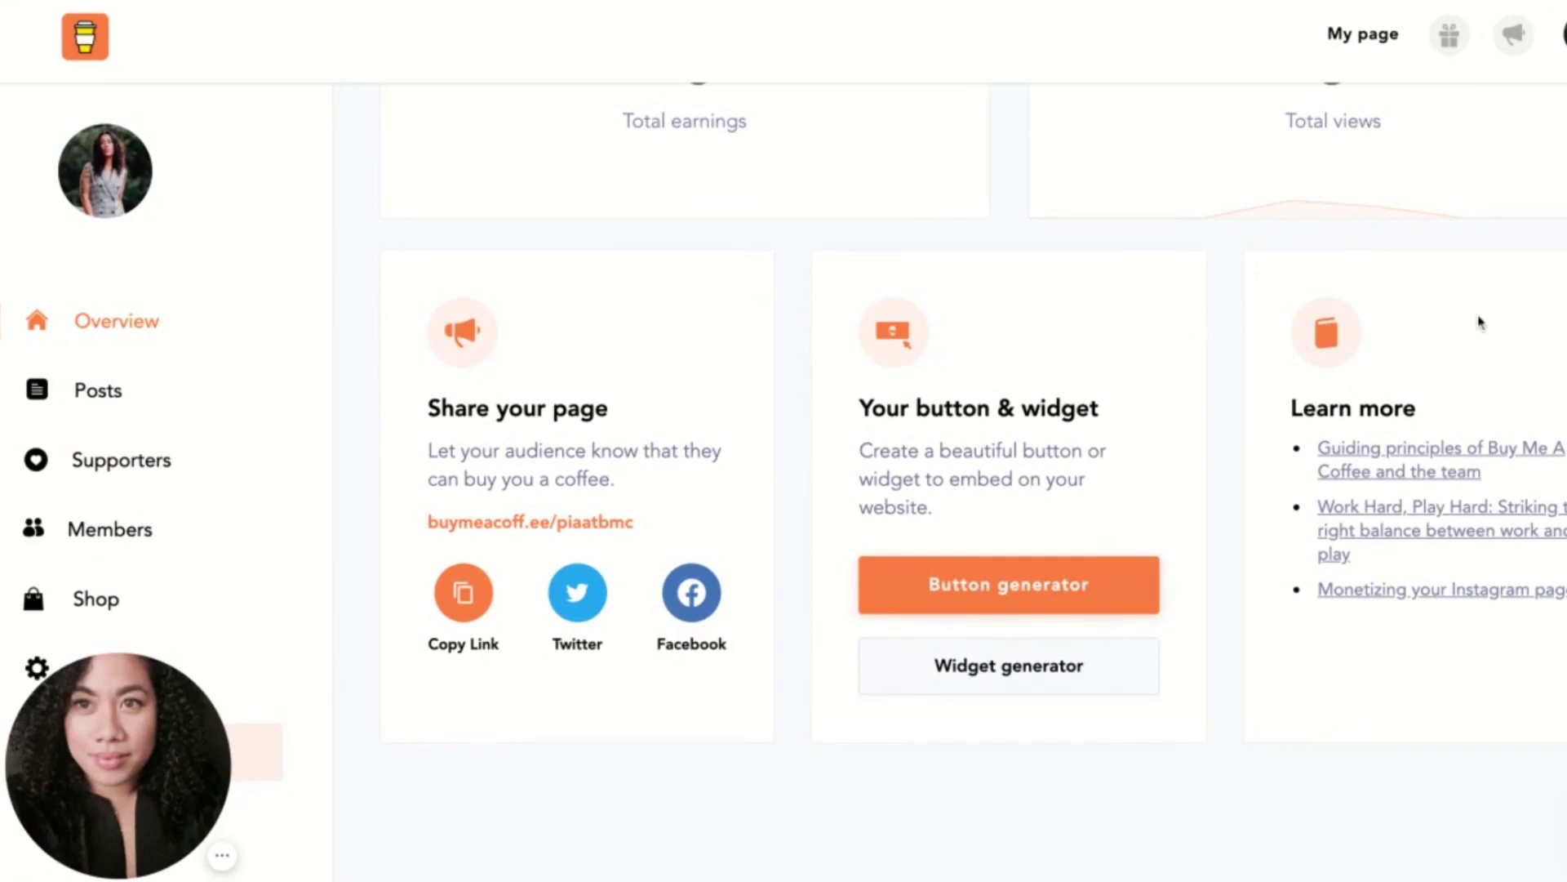
scroll(1521, 256, up, 5)
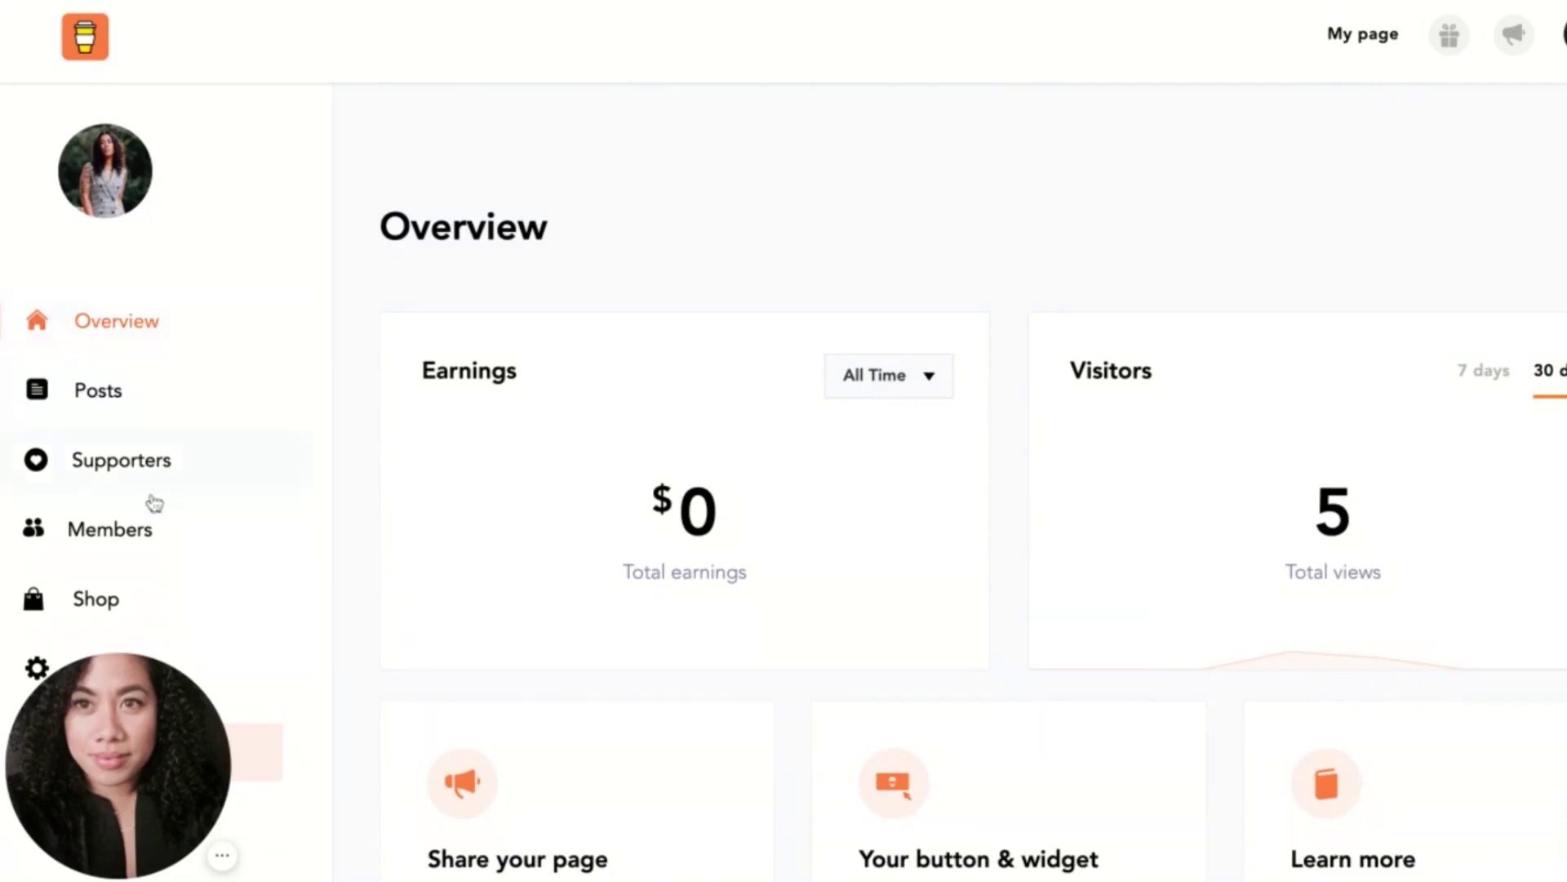
Step: Open the Members page and estimate the membership earnings for 300 members at $7/month
click(112, 539)
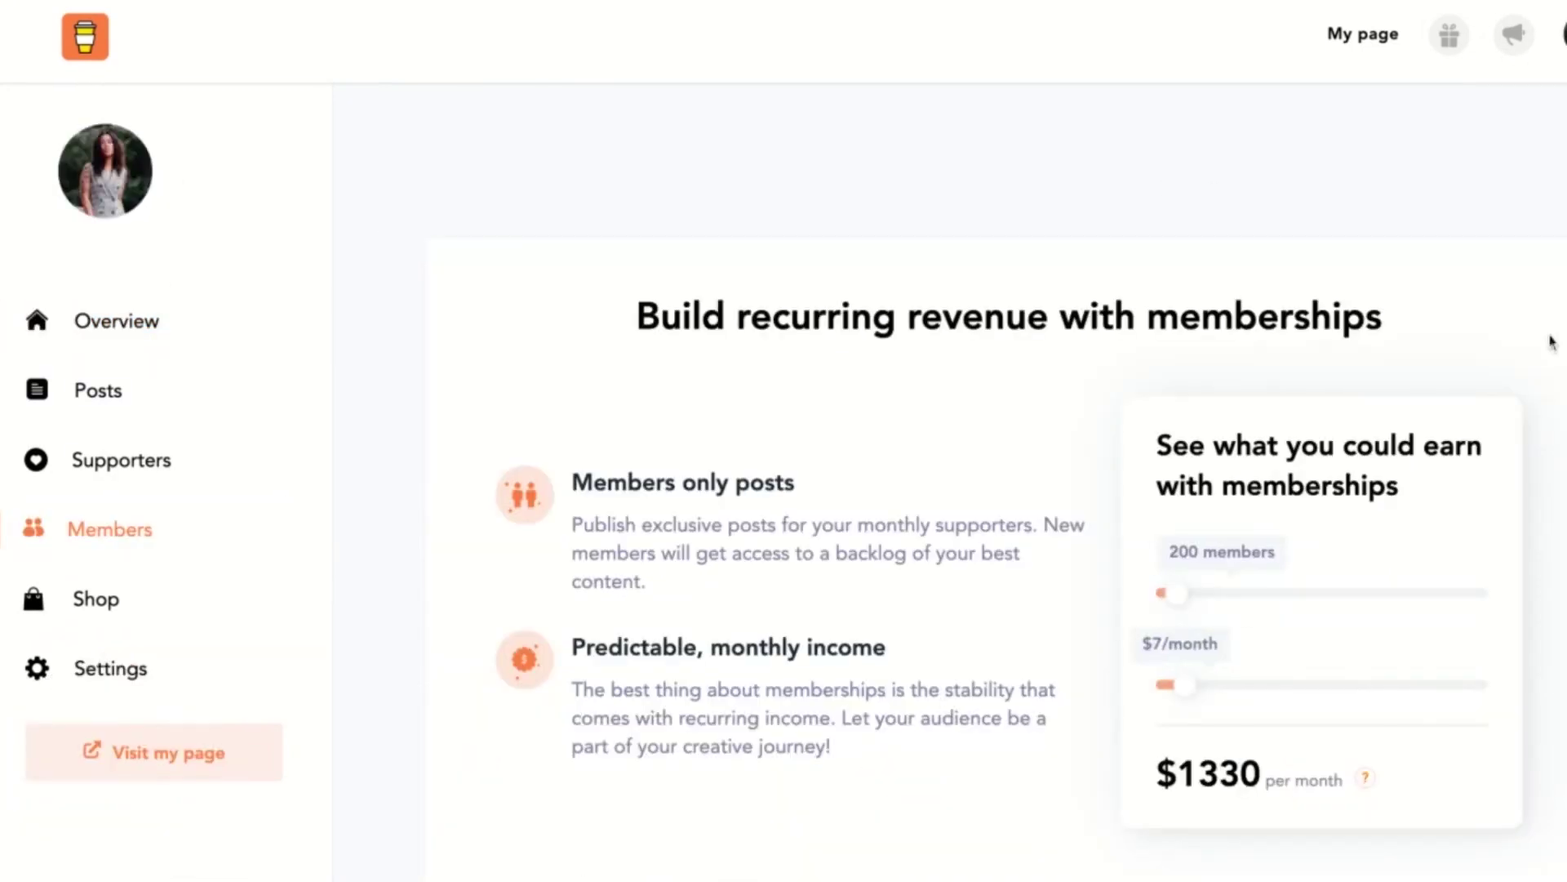
scroll(1552, 341, down, 2)
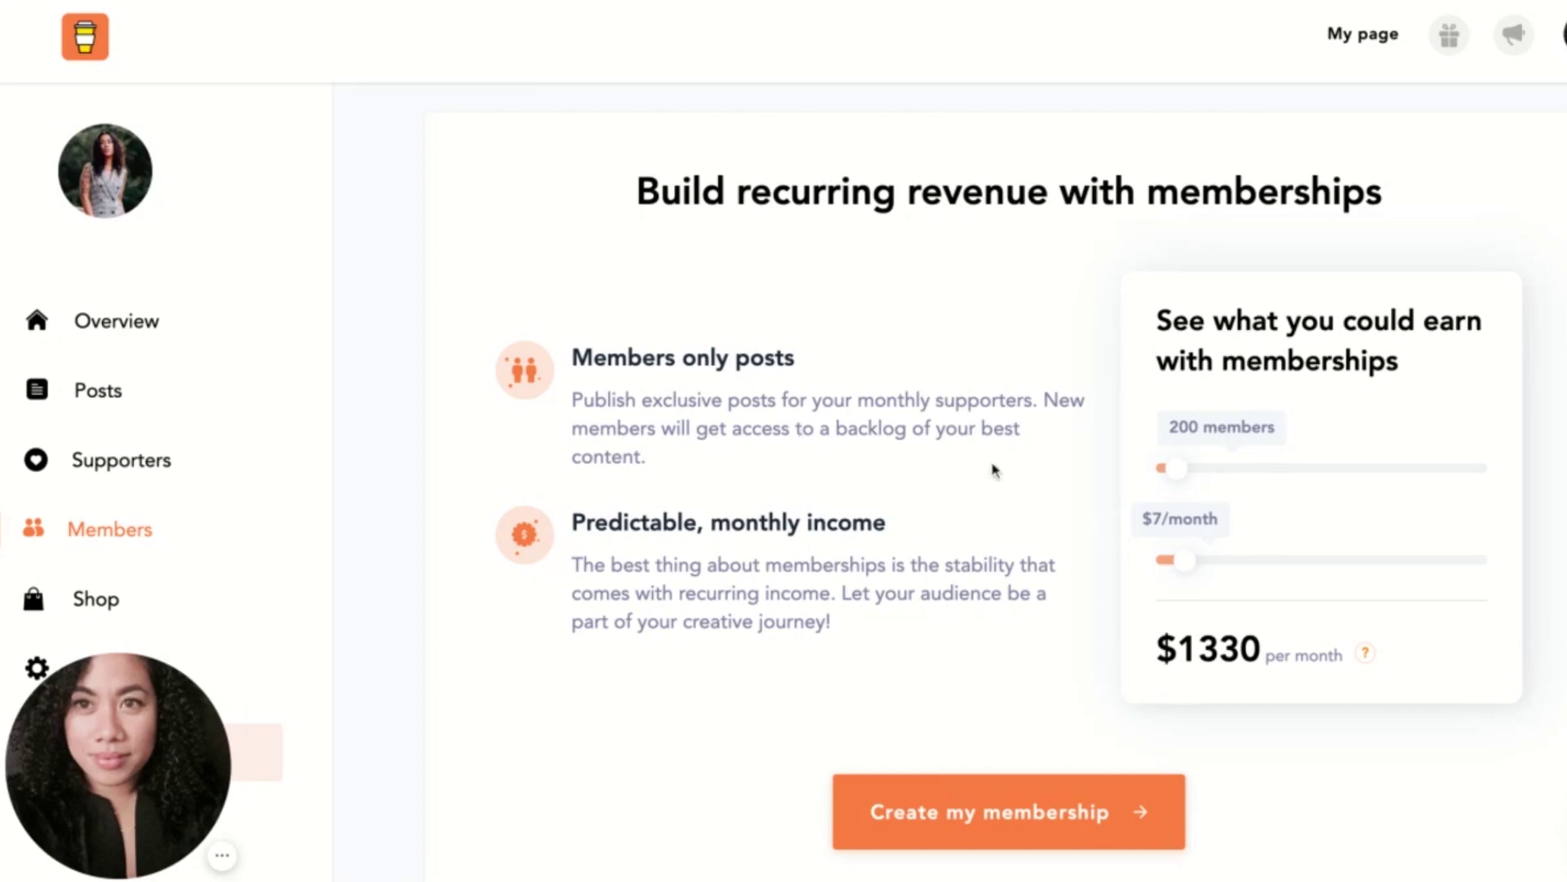
scroll(1038, 473, down, 3)
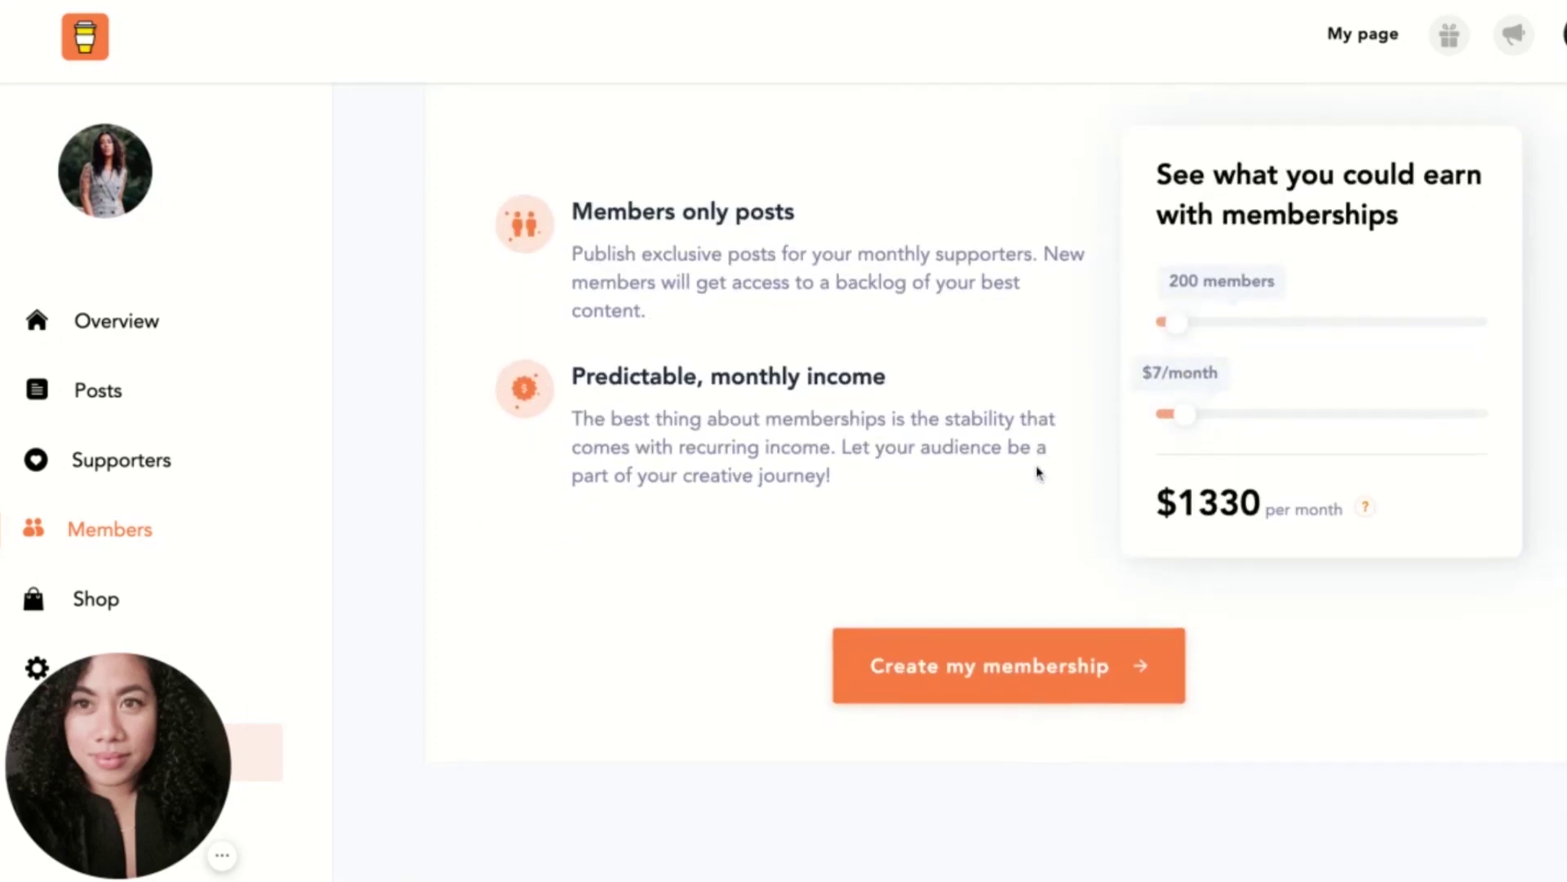
scroll(1038, 473, up, 3)
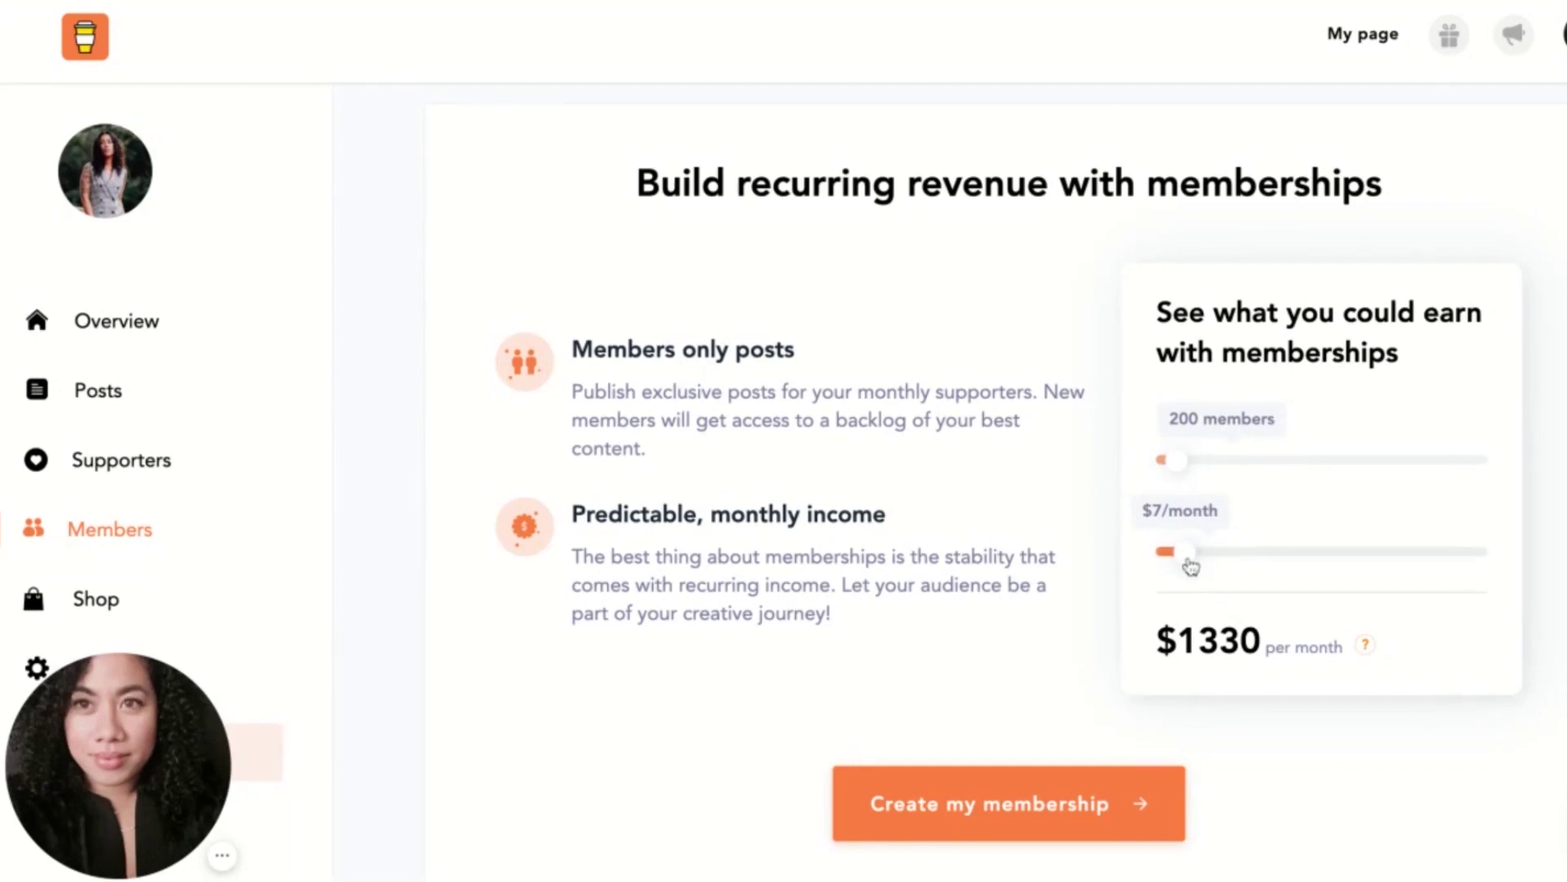
mouse_move(1191, 566)
mouse_down()
mouse_move(1239, 564)
mouse_move(1185, 562)
mouse_up()
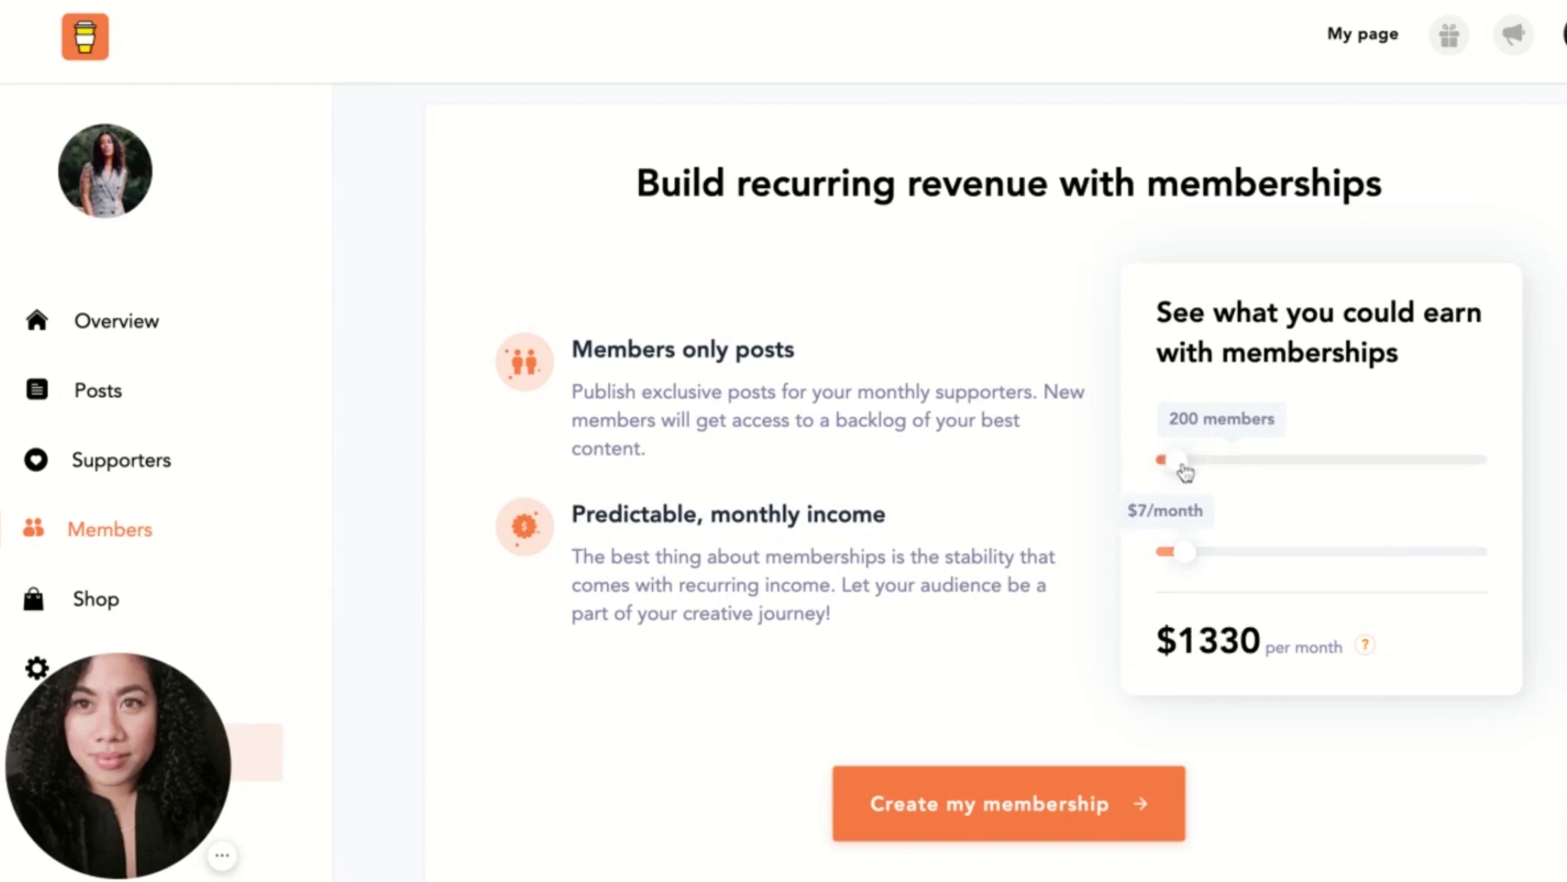
drag(1185, 472, 1192, 470)
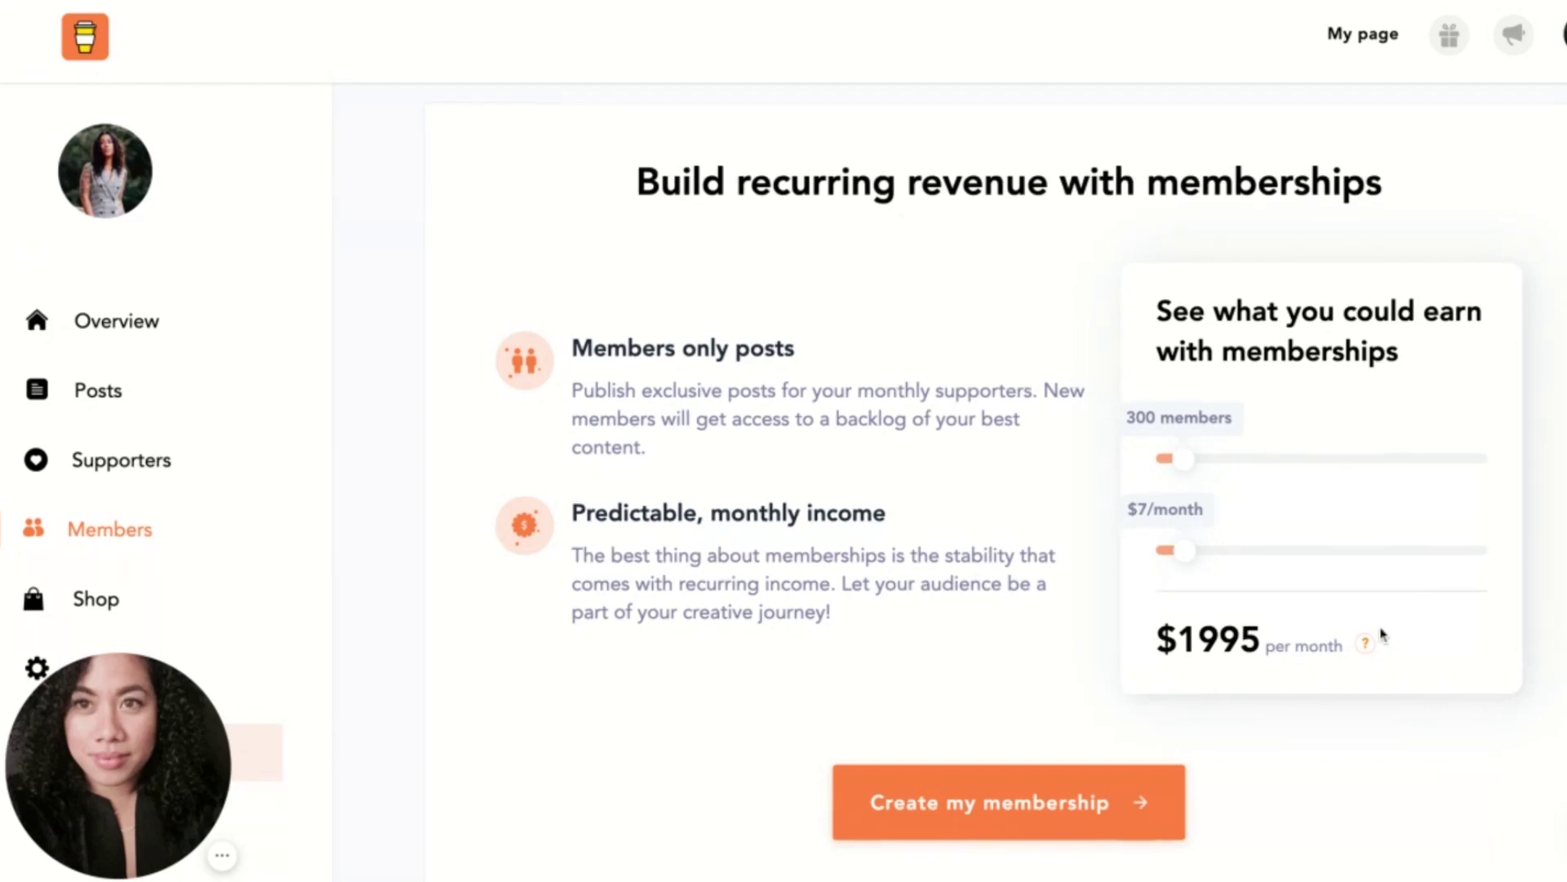
Step: Start creating the membership and bring up its monthly and yearly price setup
scroll(1380, 635, down, 1)
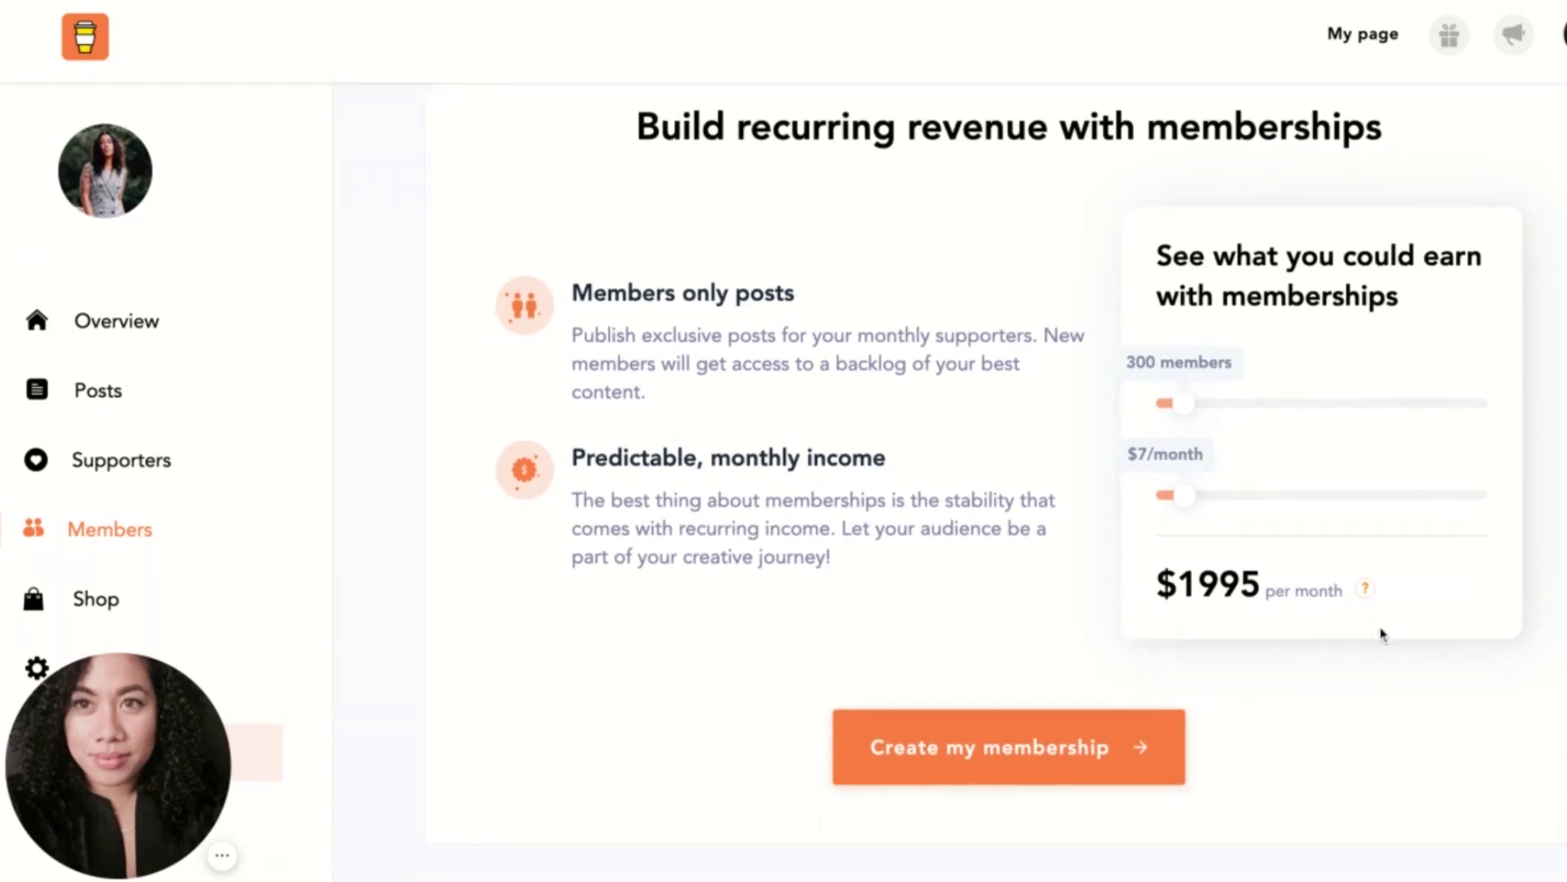
click(1108, 784)
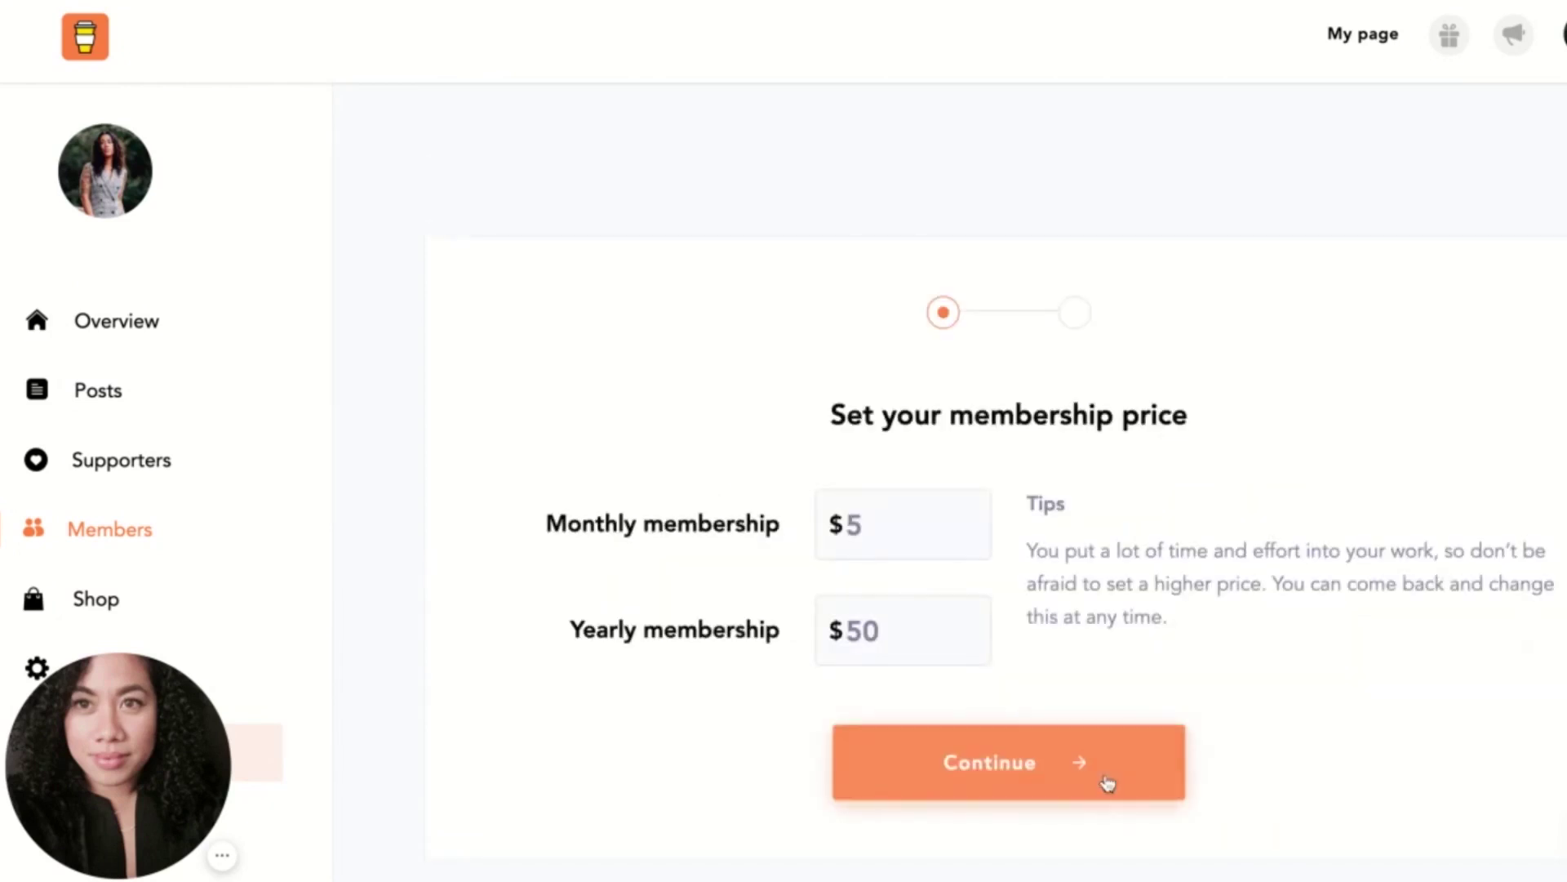
scroll(1266, 518, down, 2)
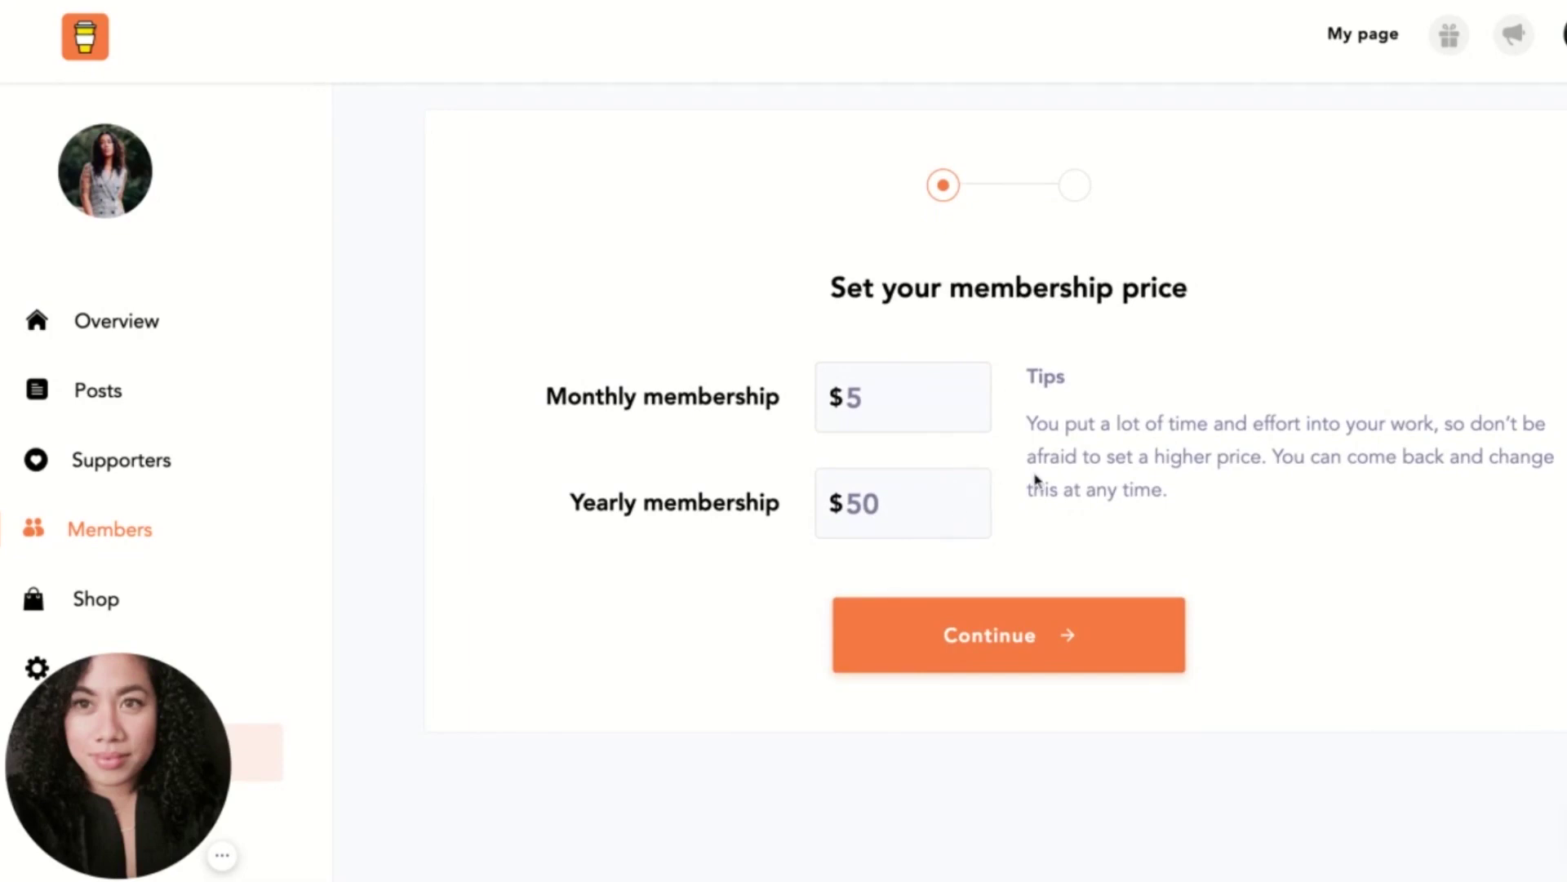
Step: Set the membership price to $7 monthly and $70 yearly, and continue to the rewards setup
click(933, 421)
key(BackSpace)
text(7)
key(Tab)
key(Tab)
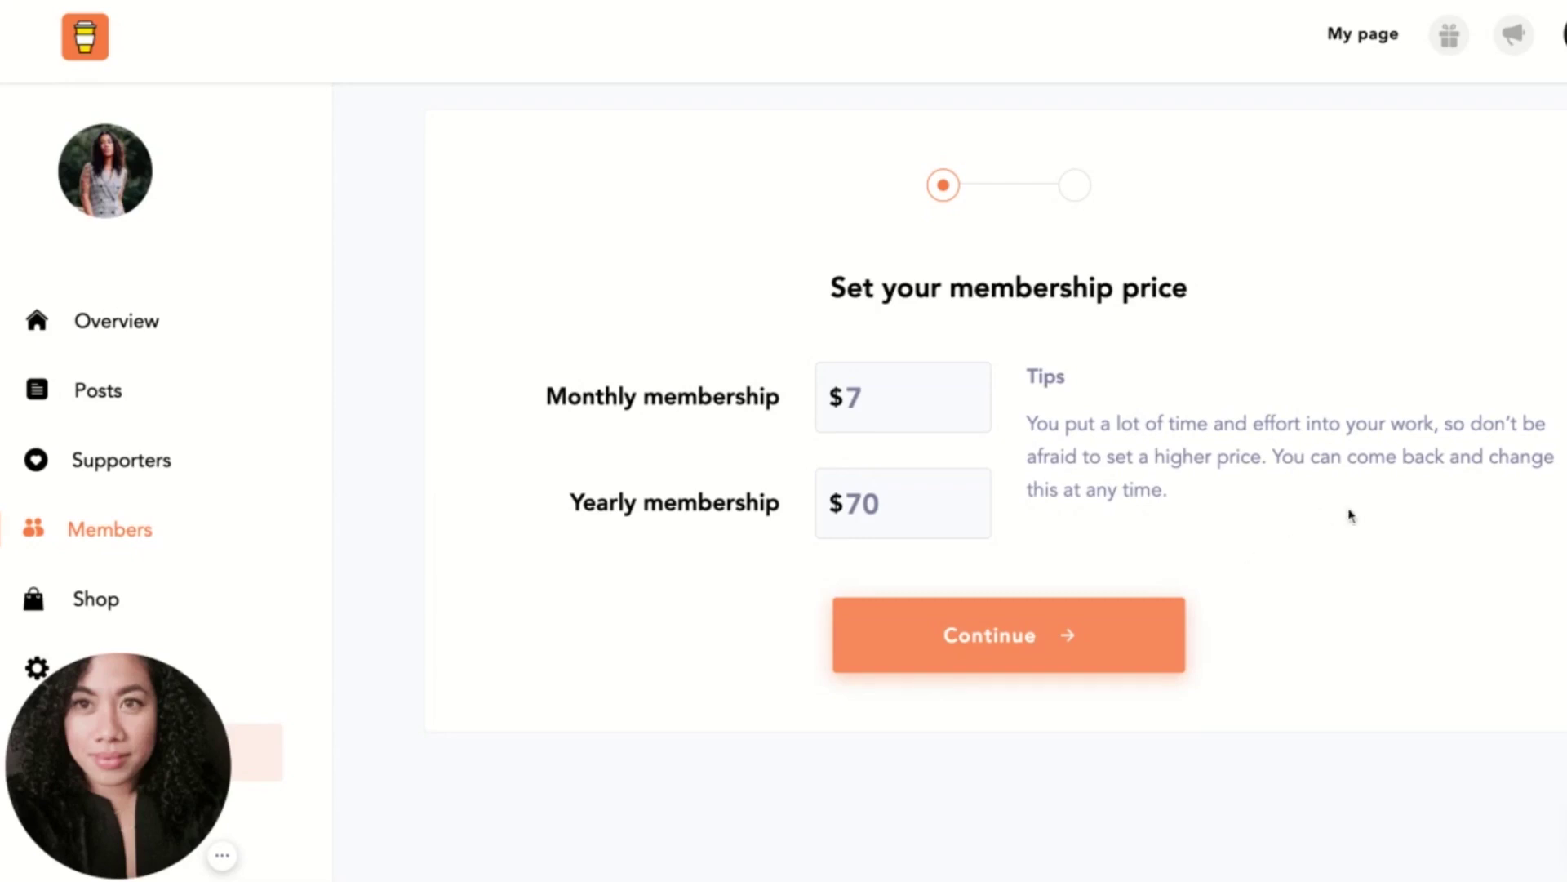
scroll(1441, 382, down, 2)
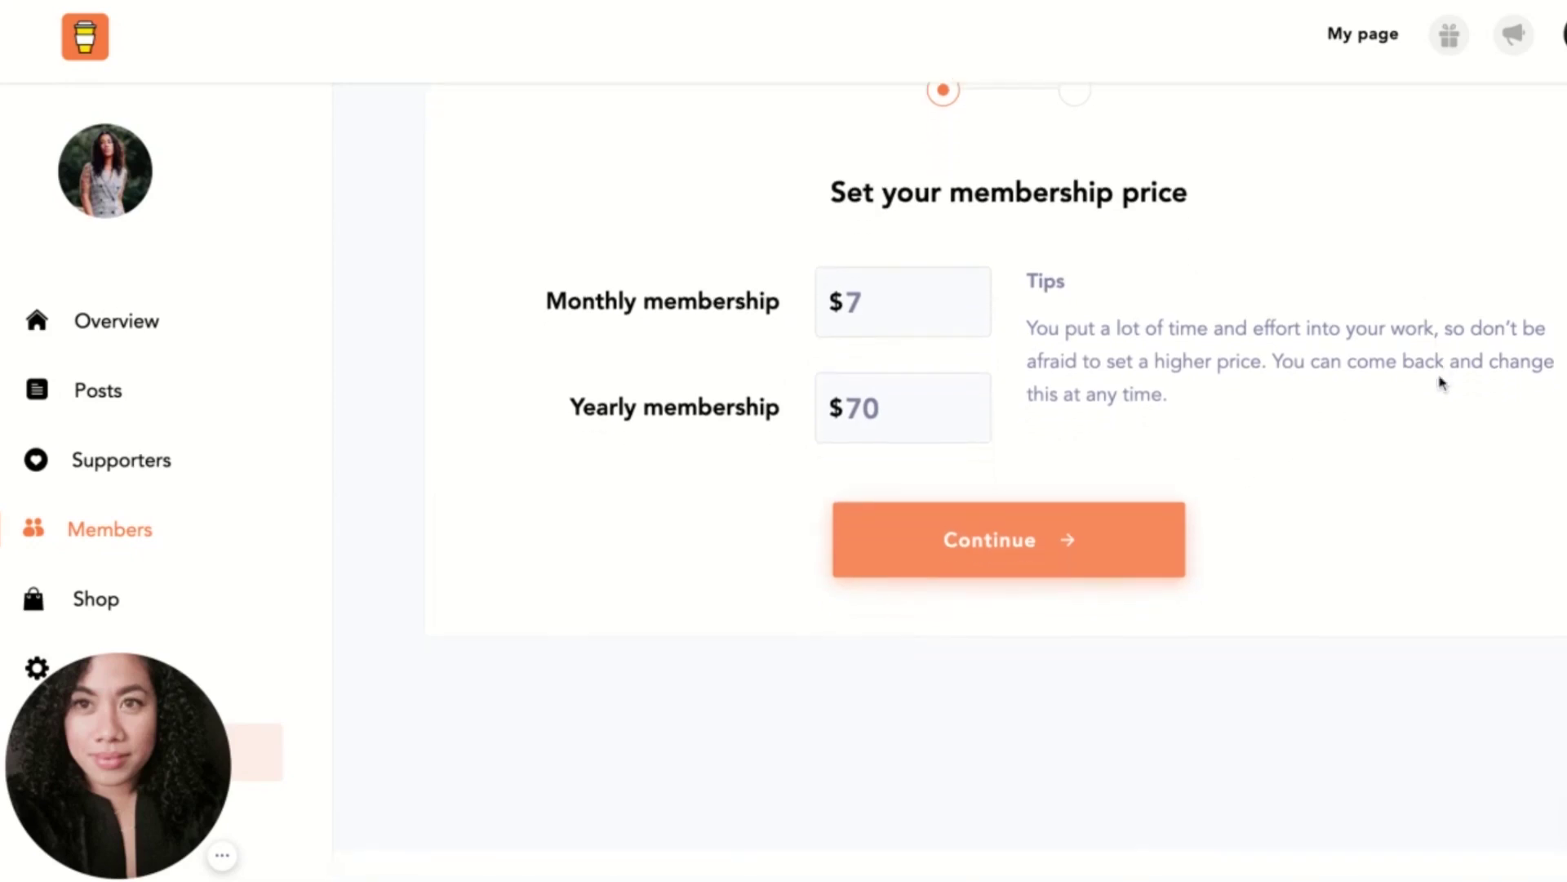
scroll(1441, 383, up, 3)
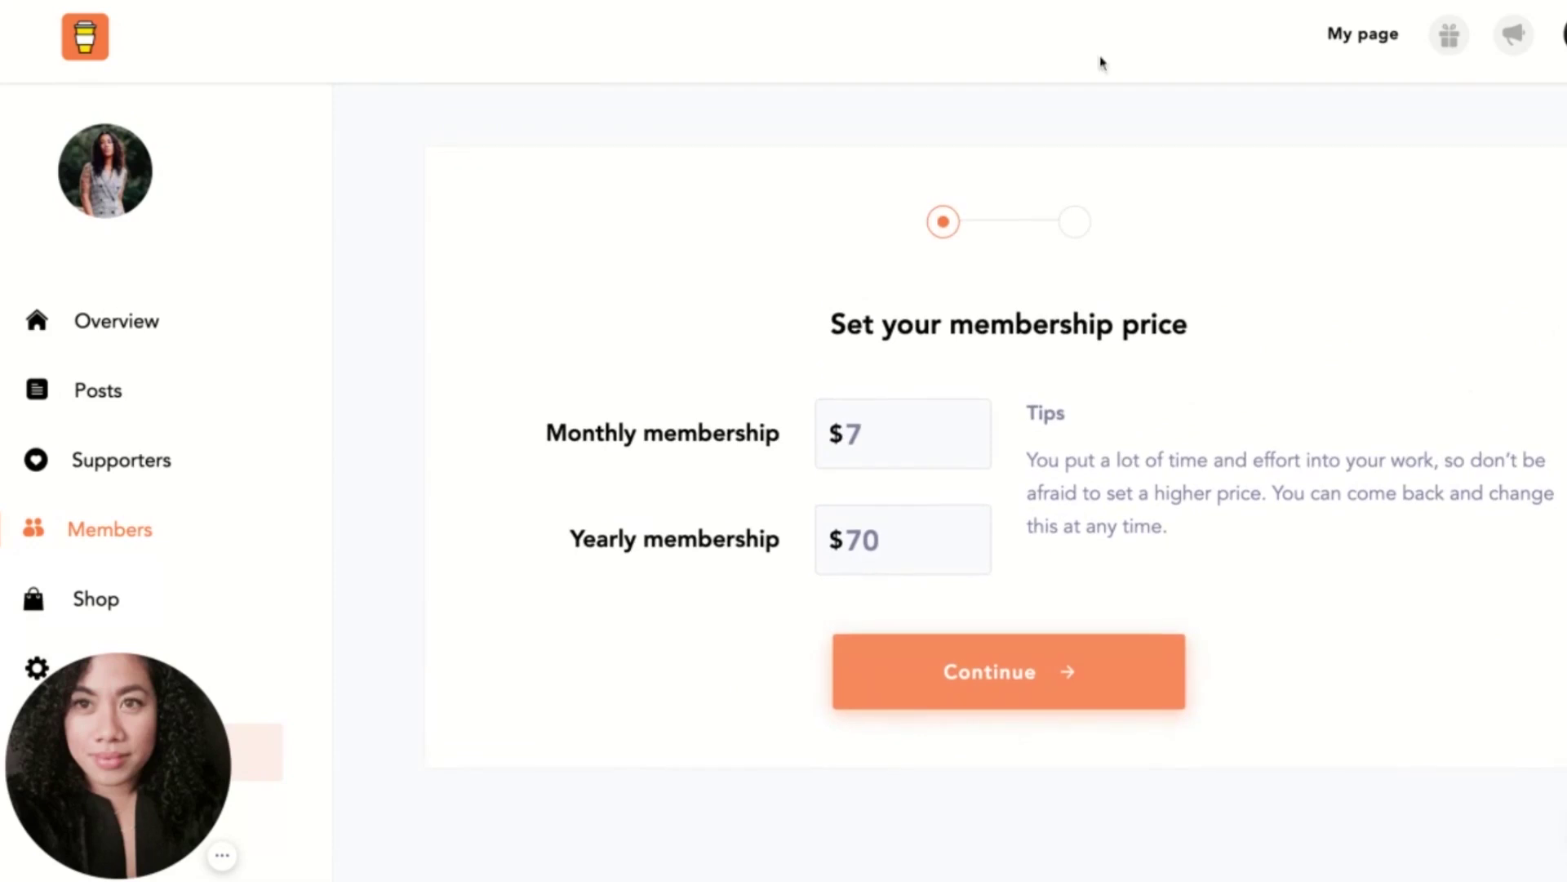
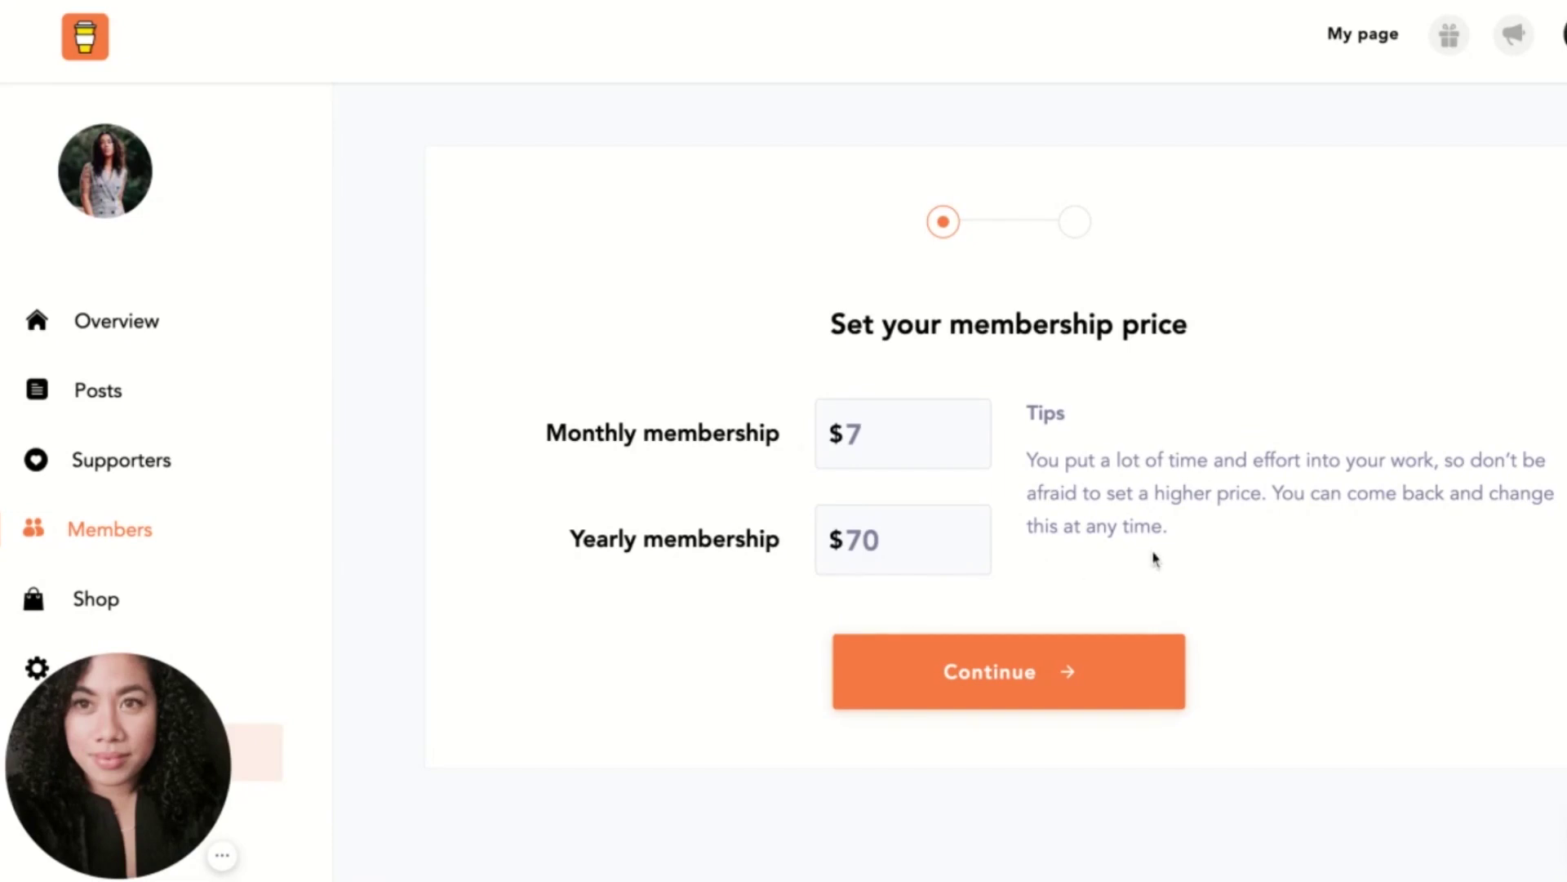
click(1095, 686)
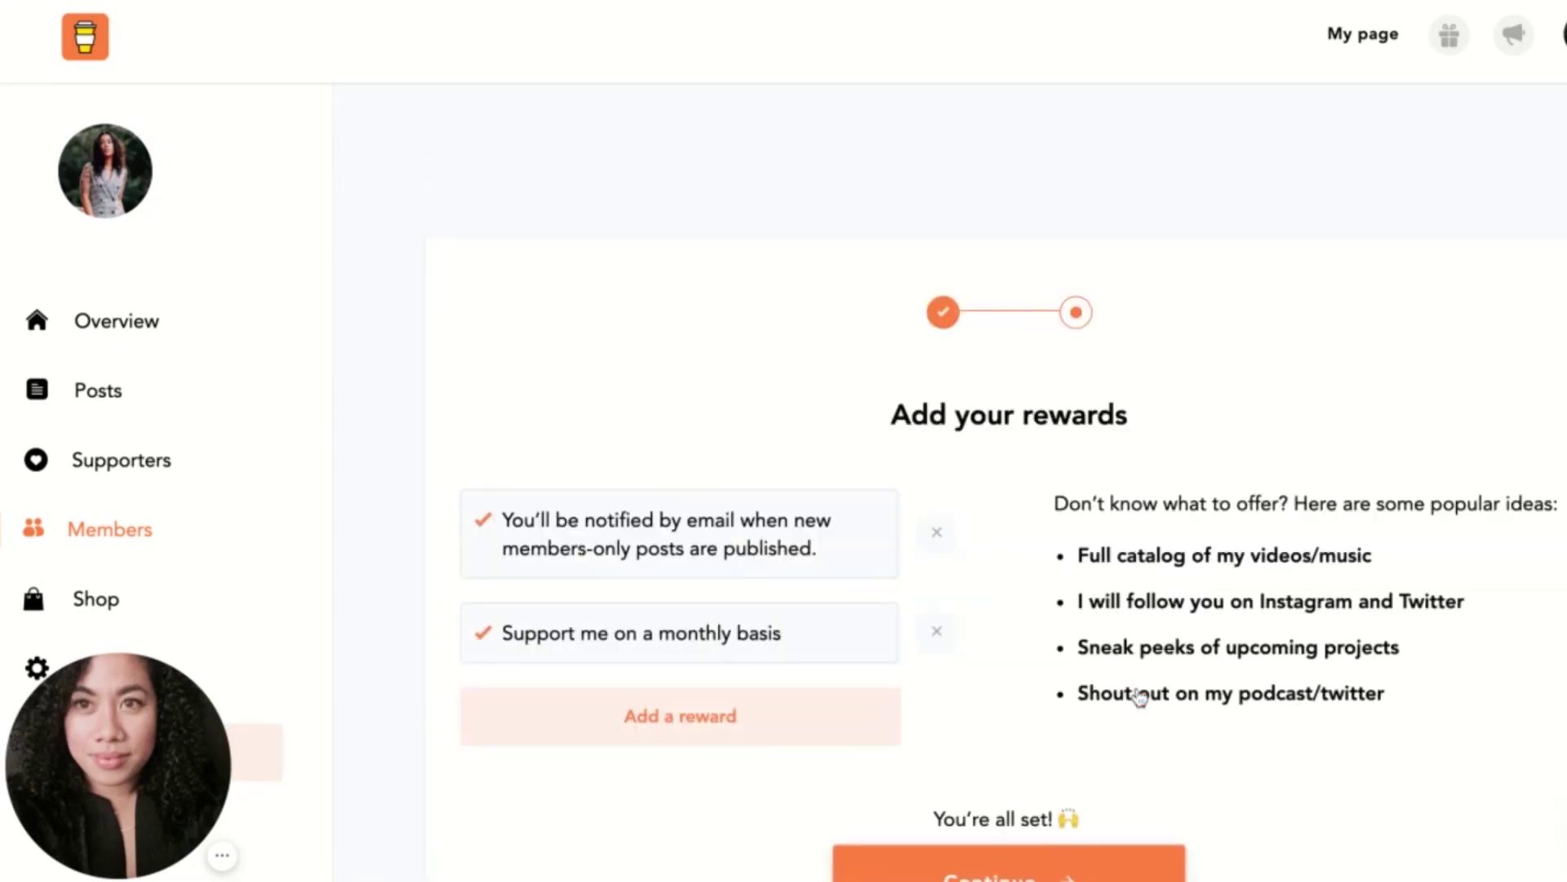
Step: Add a third membership reward reading "Get a preview of soon-to-be-released article"
click(680, 716)
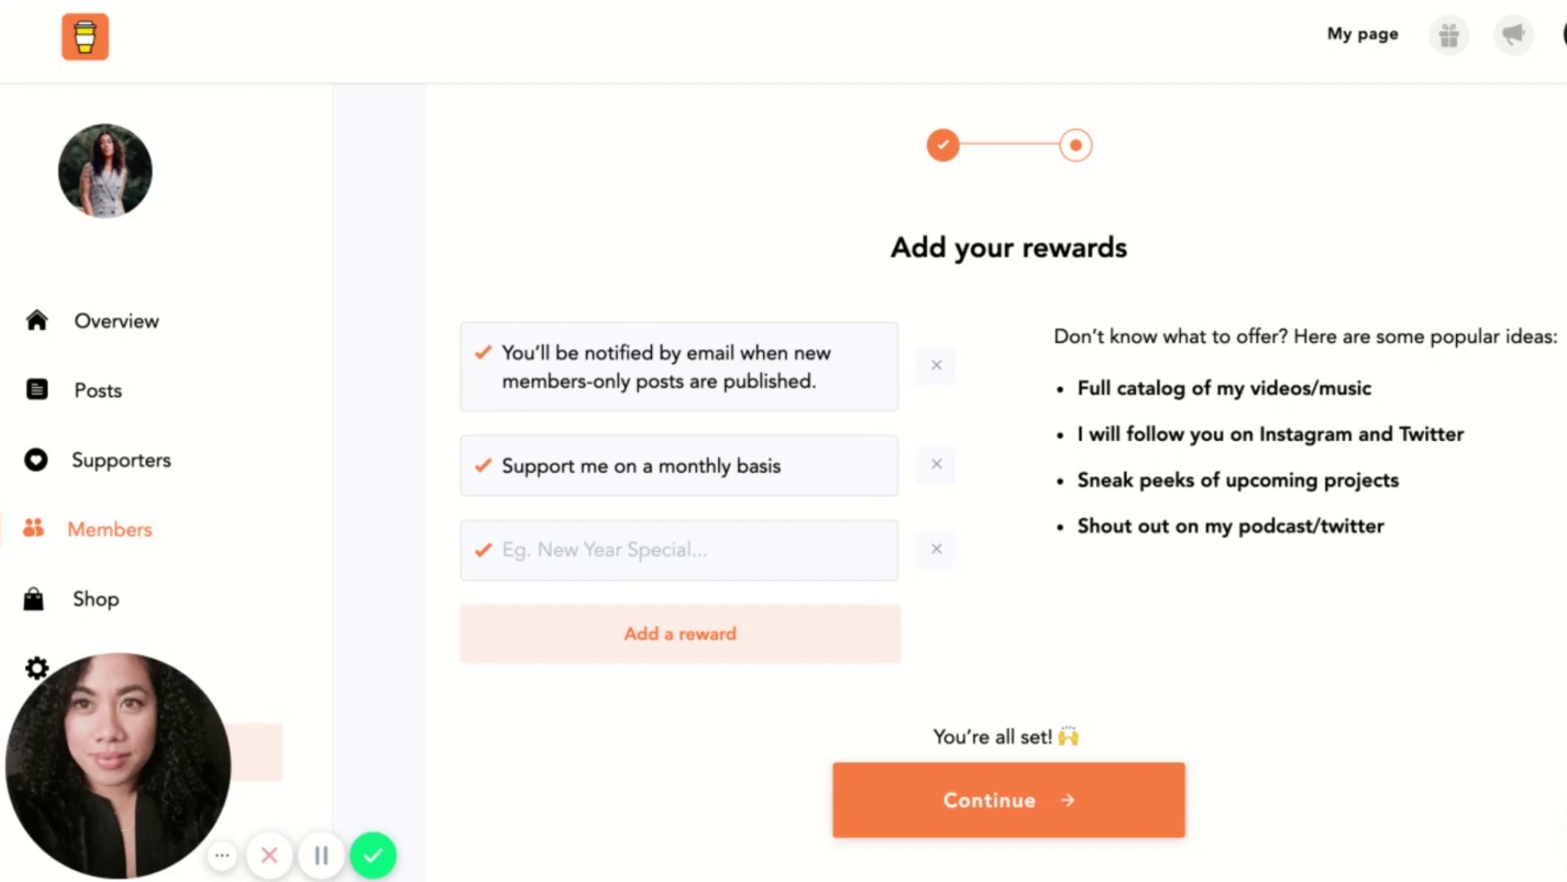
click(836, 552)
text(Get a preview of soon-to-be-released article)
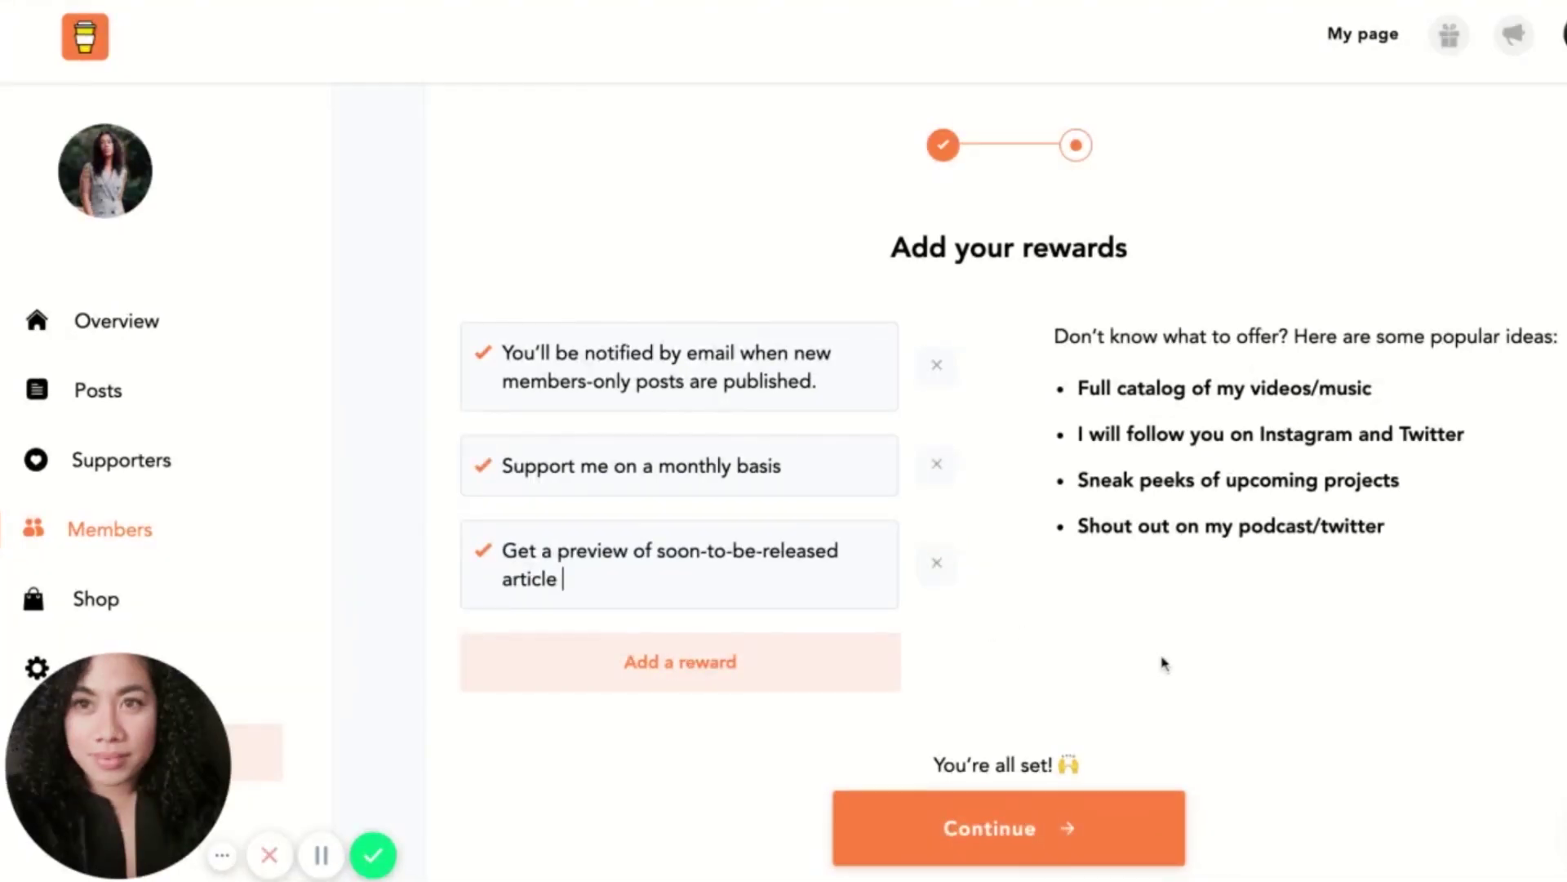
scroll(1162, 658, down, 2)
click(850, 586)
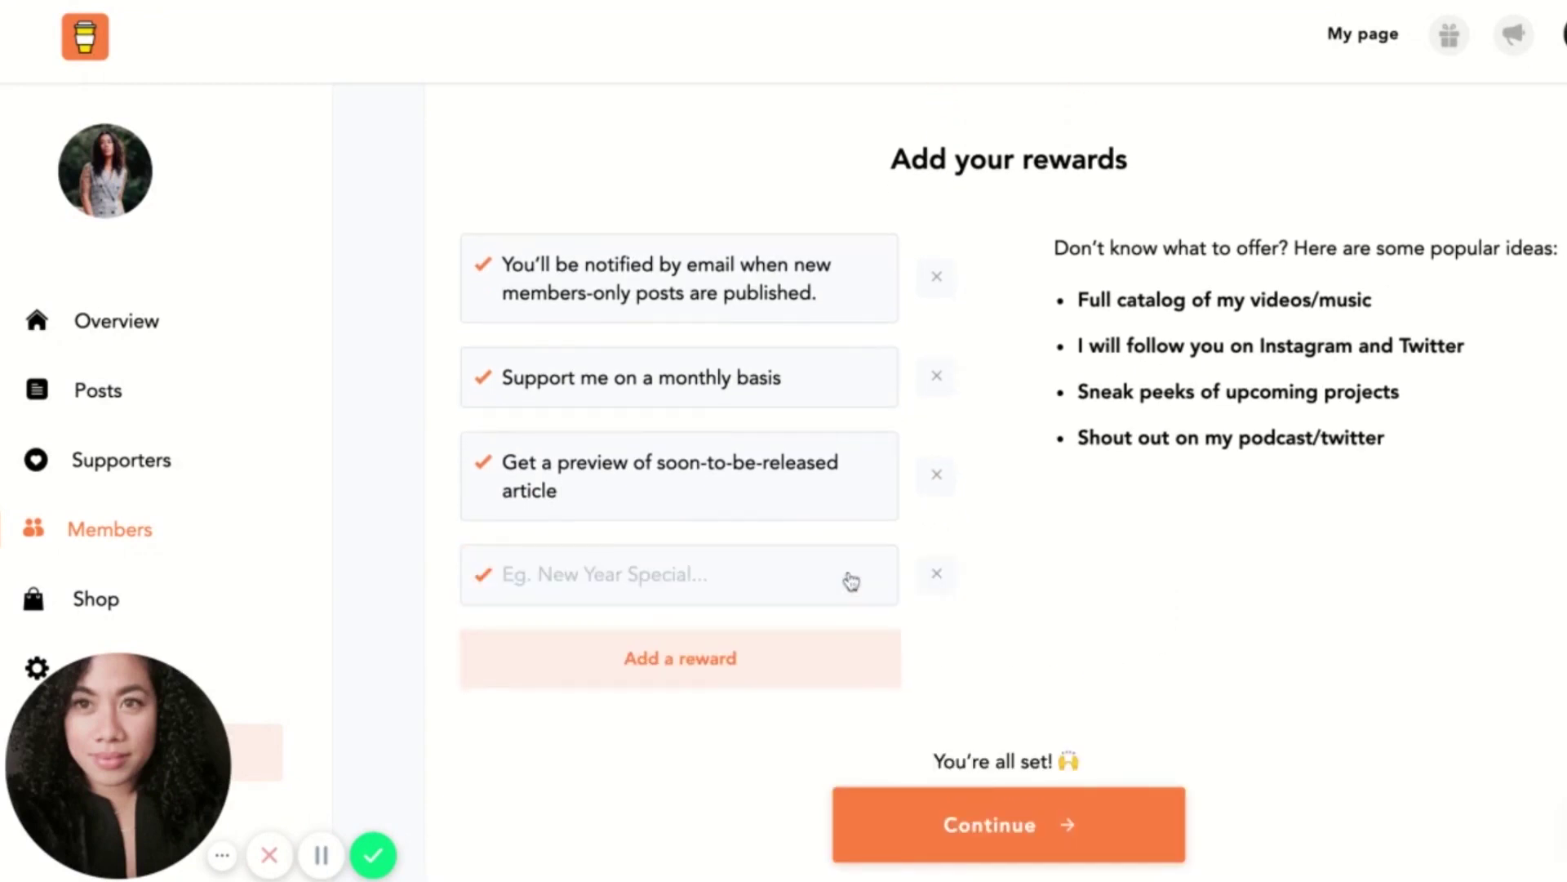
click(853, 680)
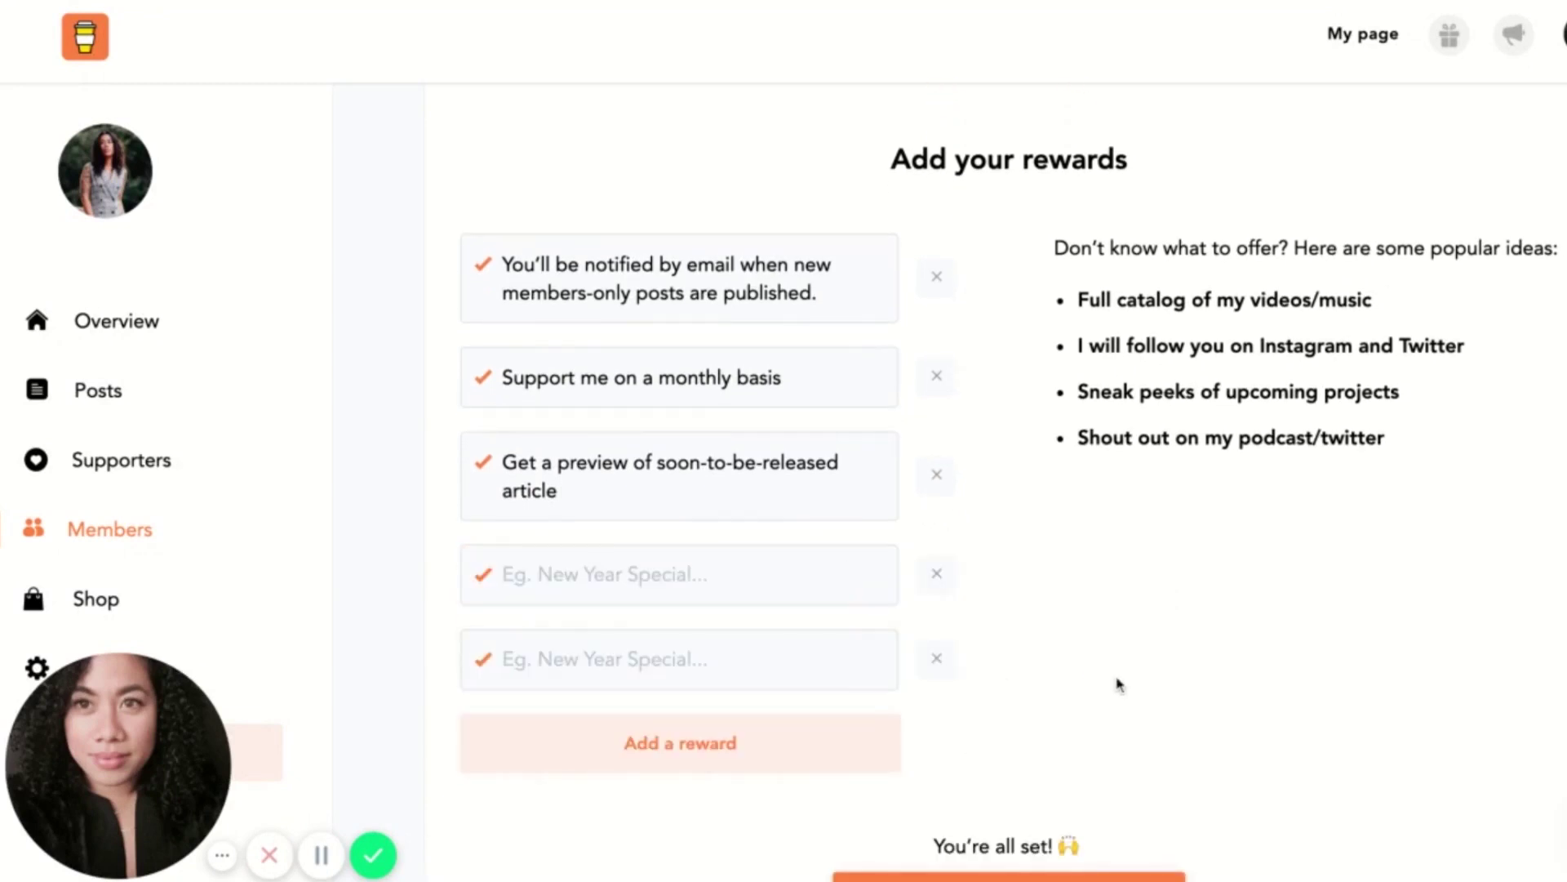
click(940, 658)
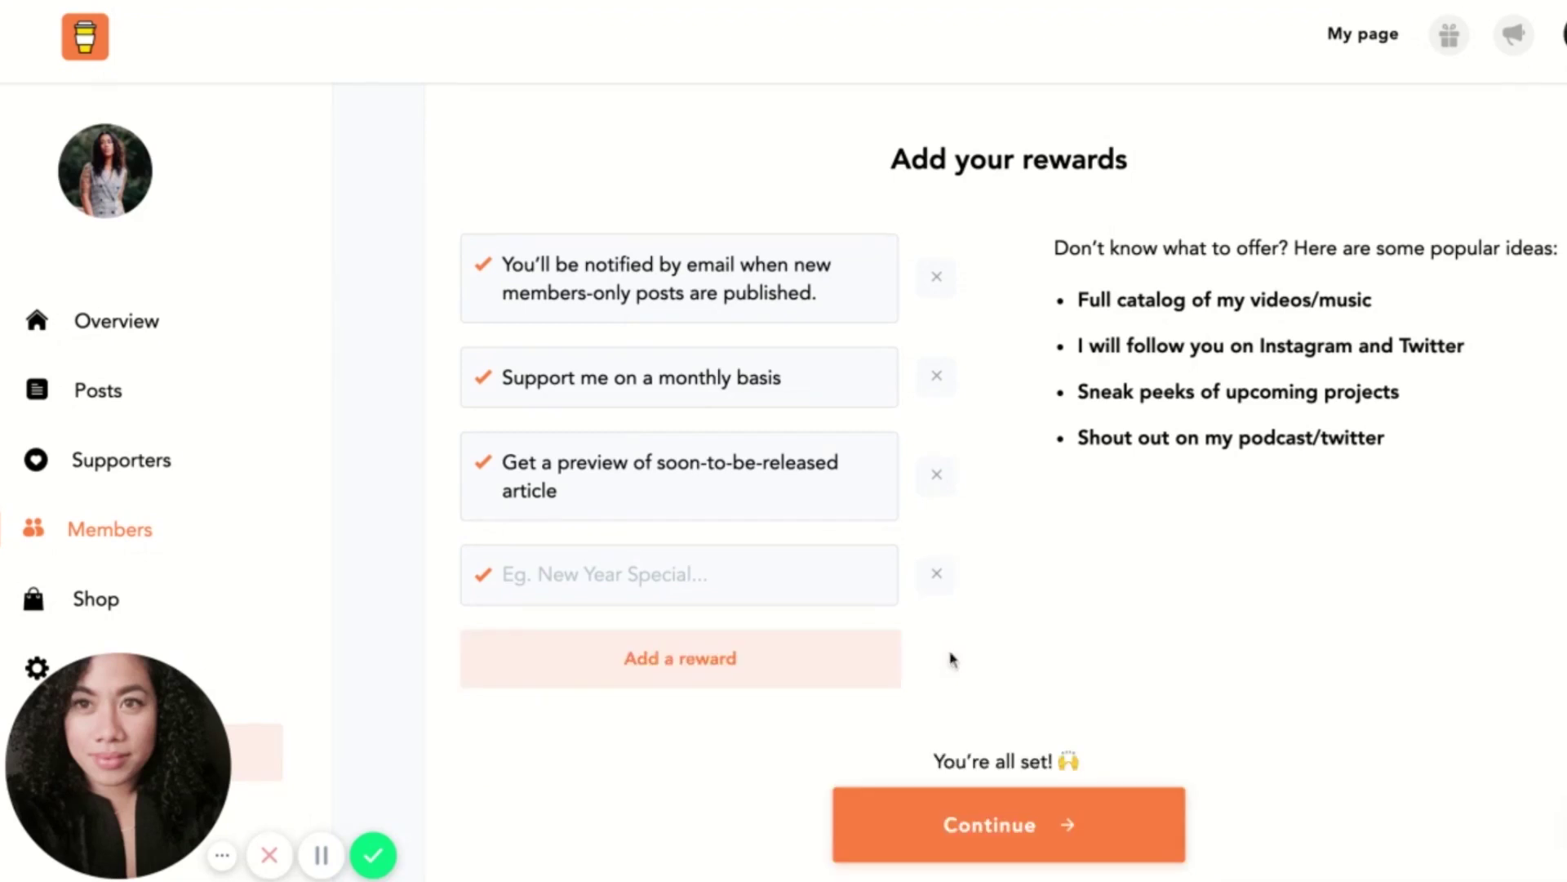
click(939, 578)
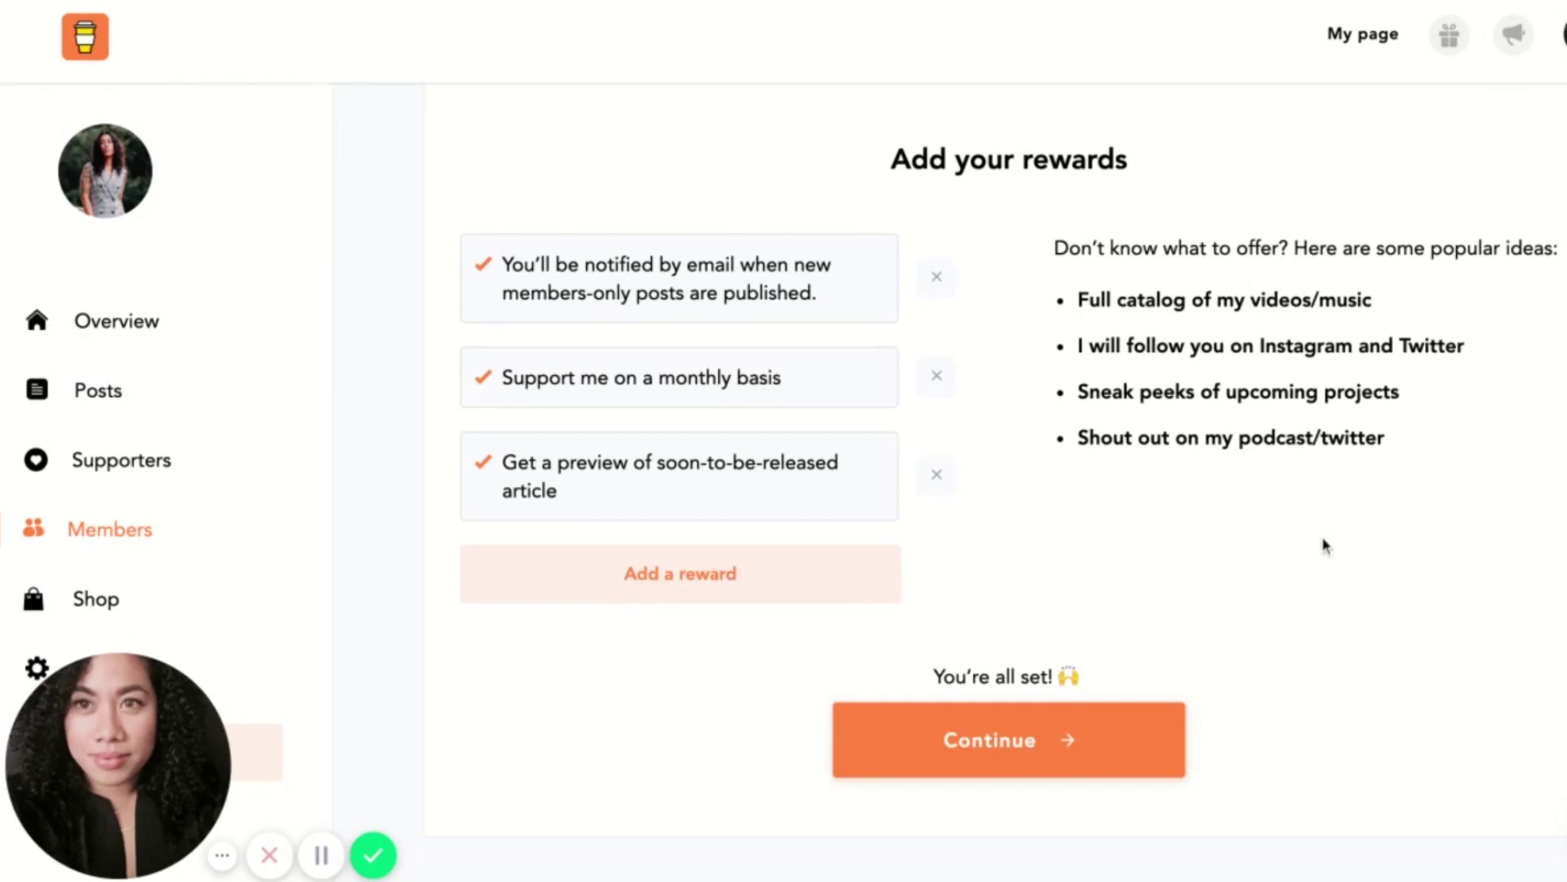
Step: Complete the rewards setup and review the Members dashboard's income, total members and gross annualized revenue sections
click(1155, 749)
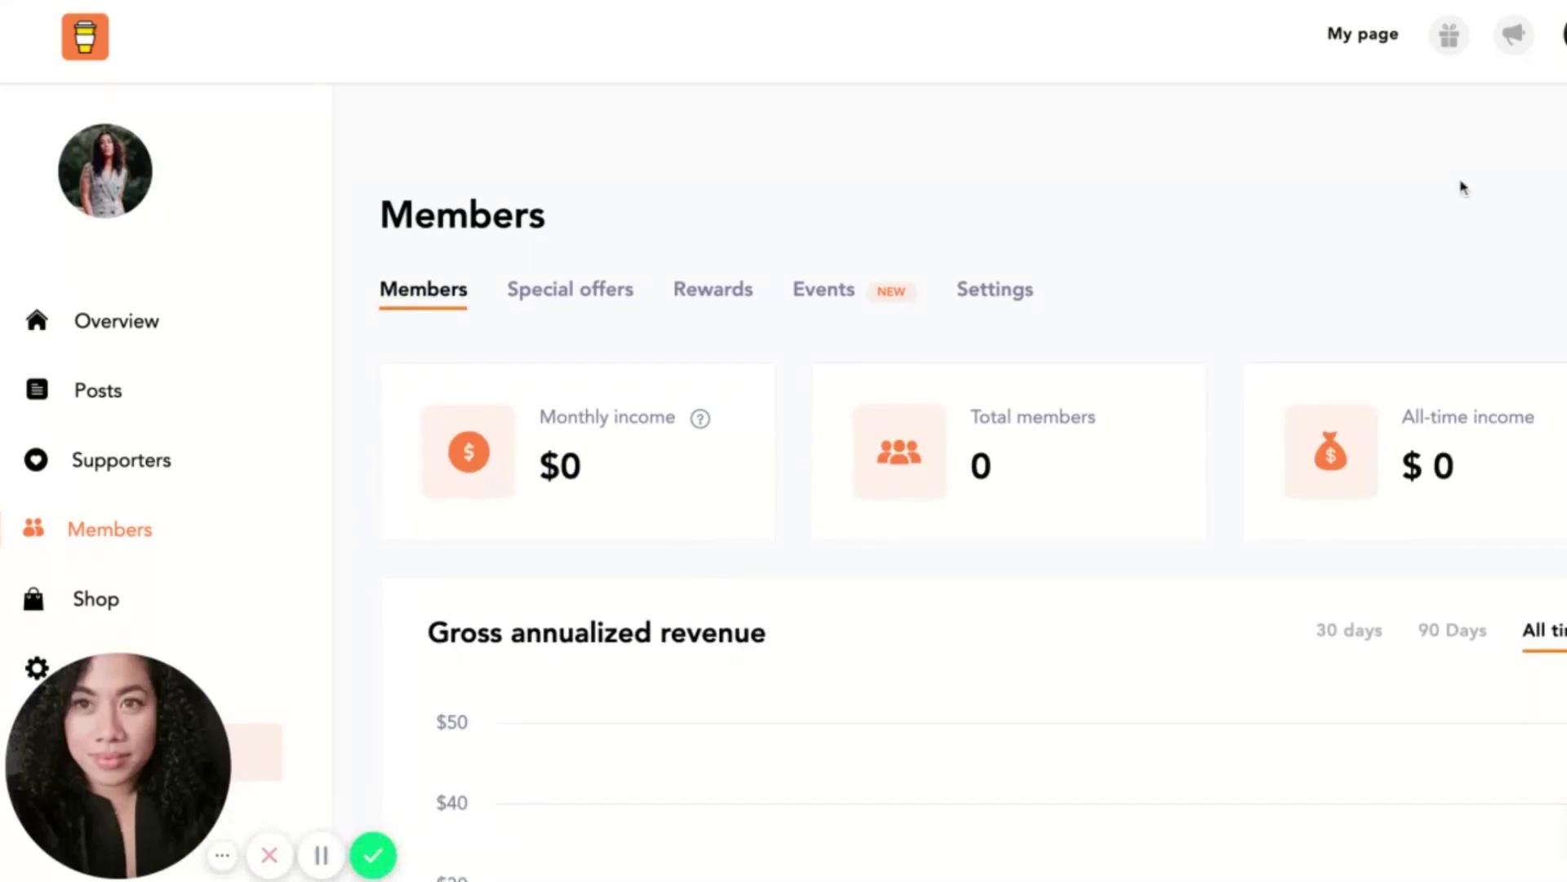
scroll(1462, 187, down, 2)
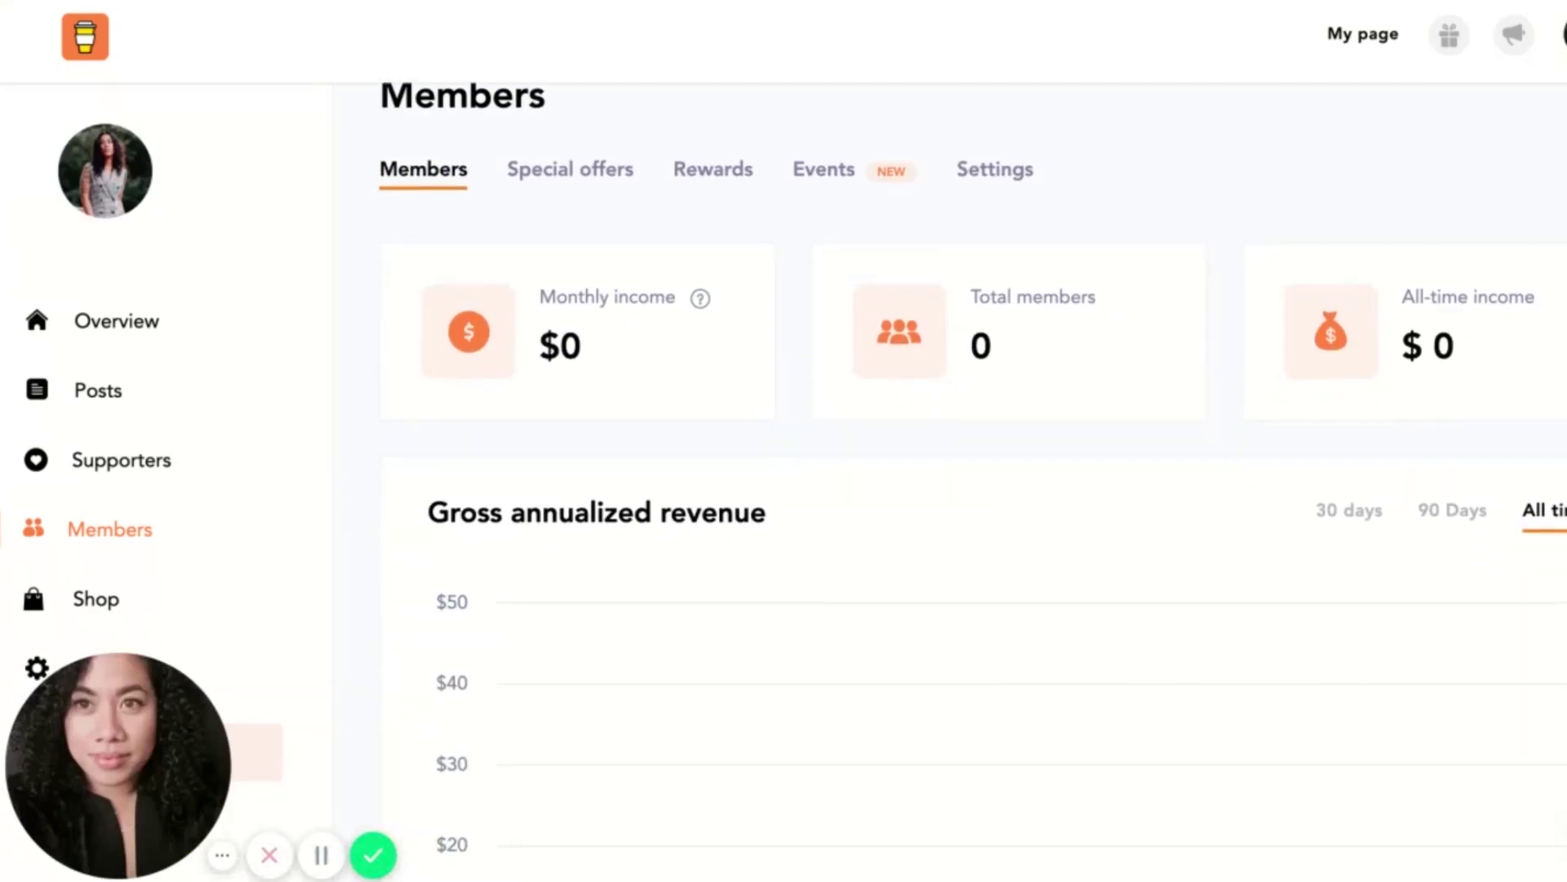
scroll(973, 468, down, 1)
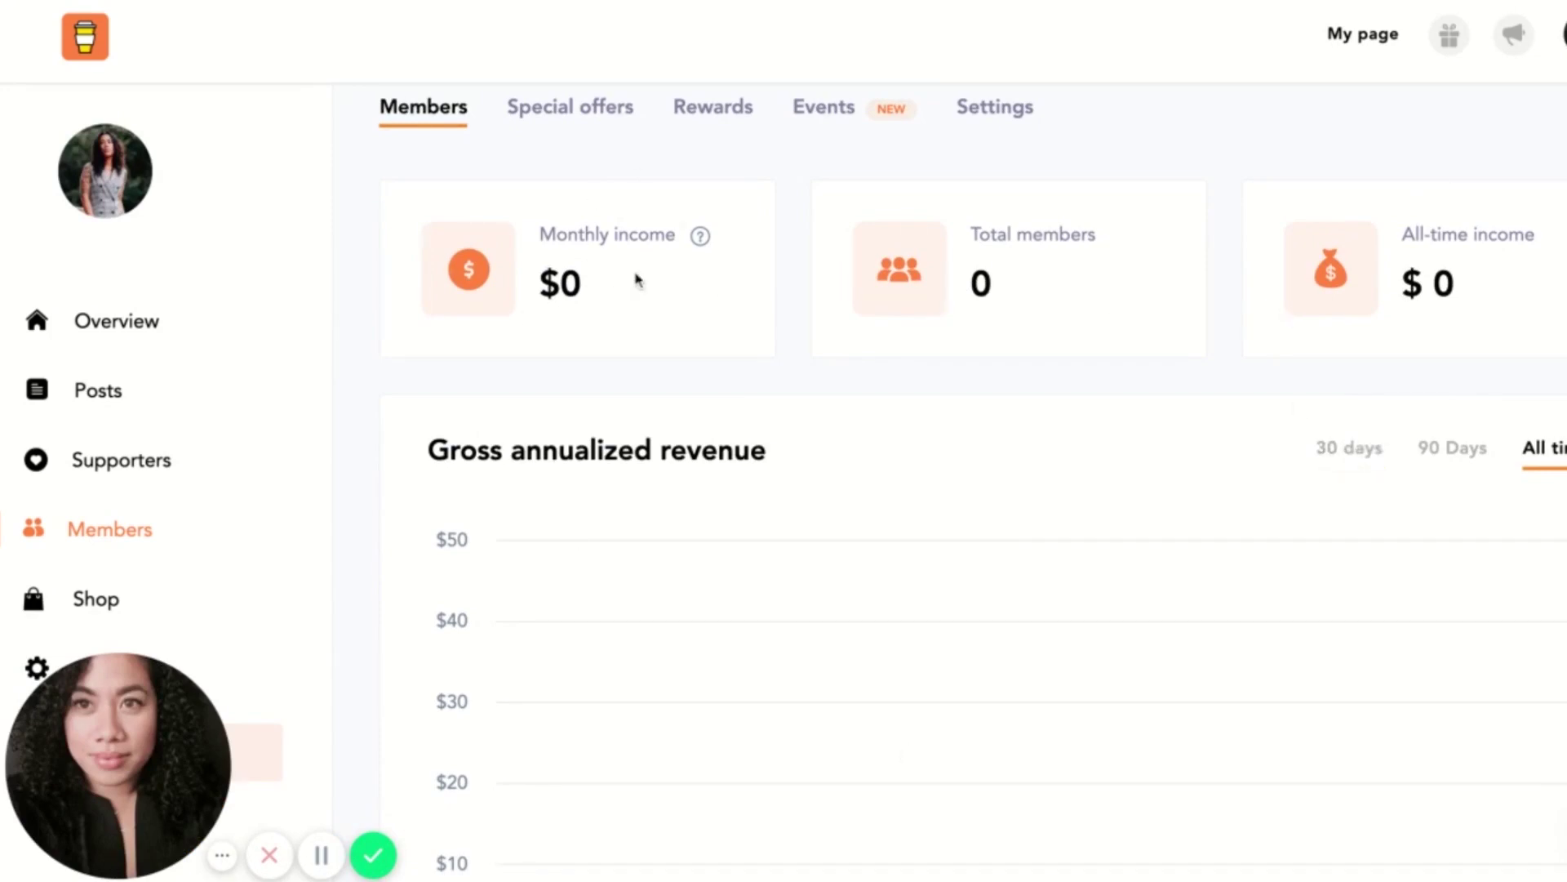
scroll(1183, 382, down, 5)
scroll(1183, 382, down, 3)
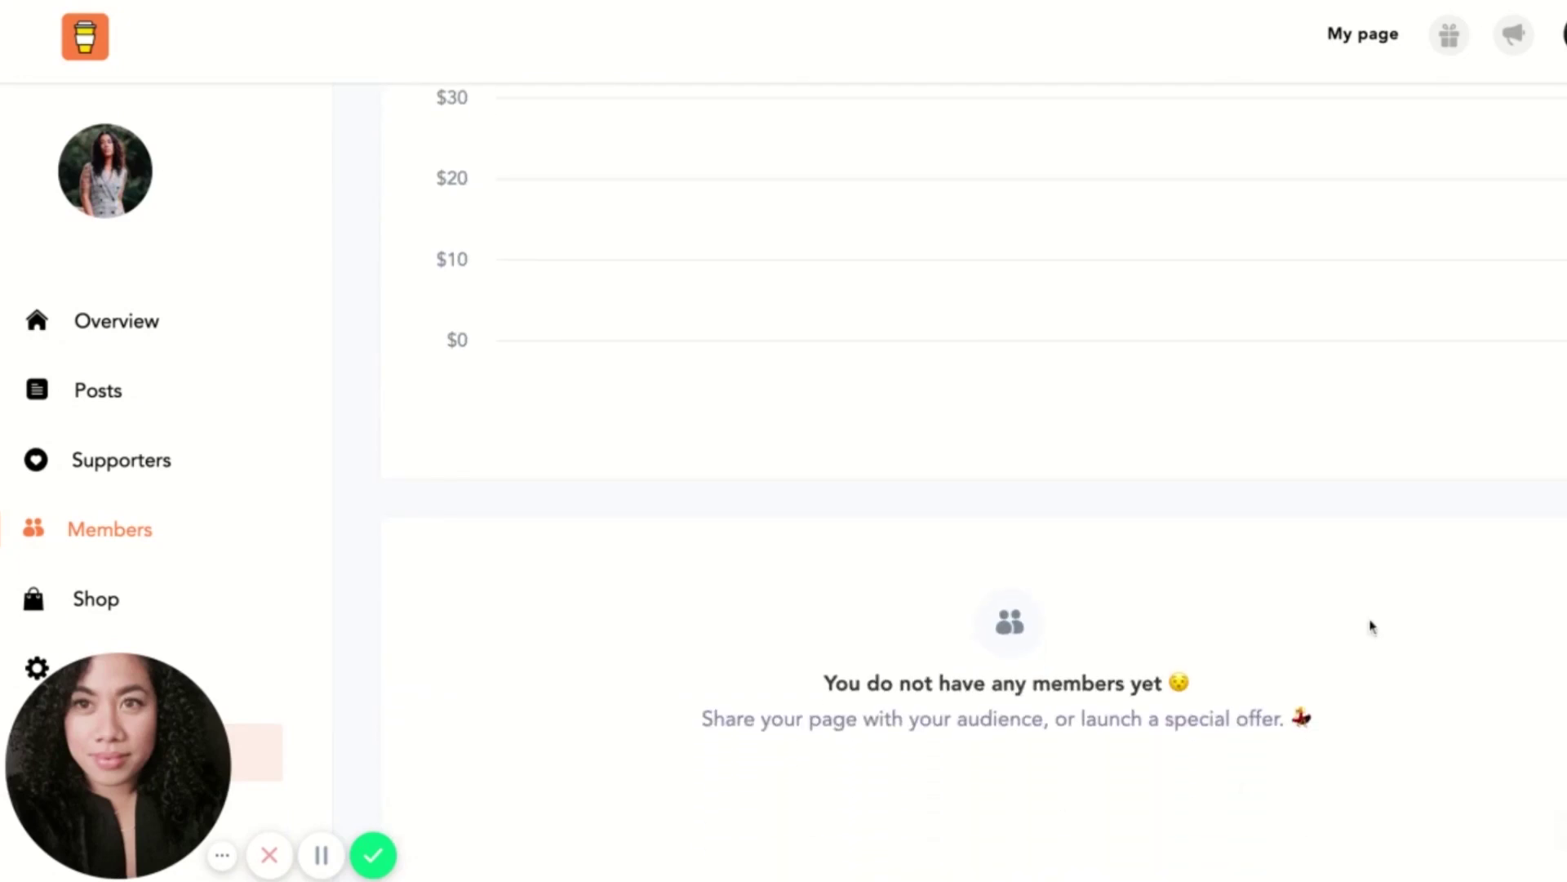
scroll(1370, 626, up, 8)
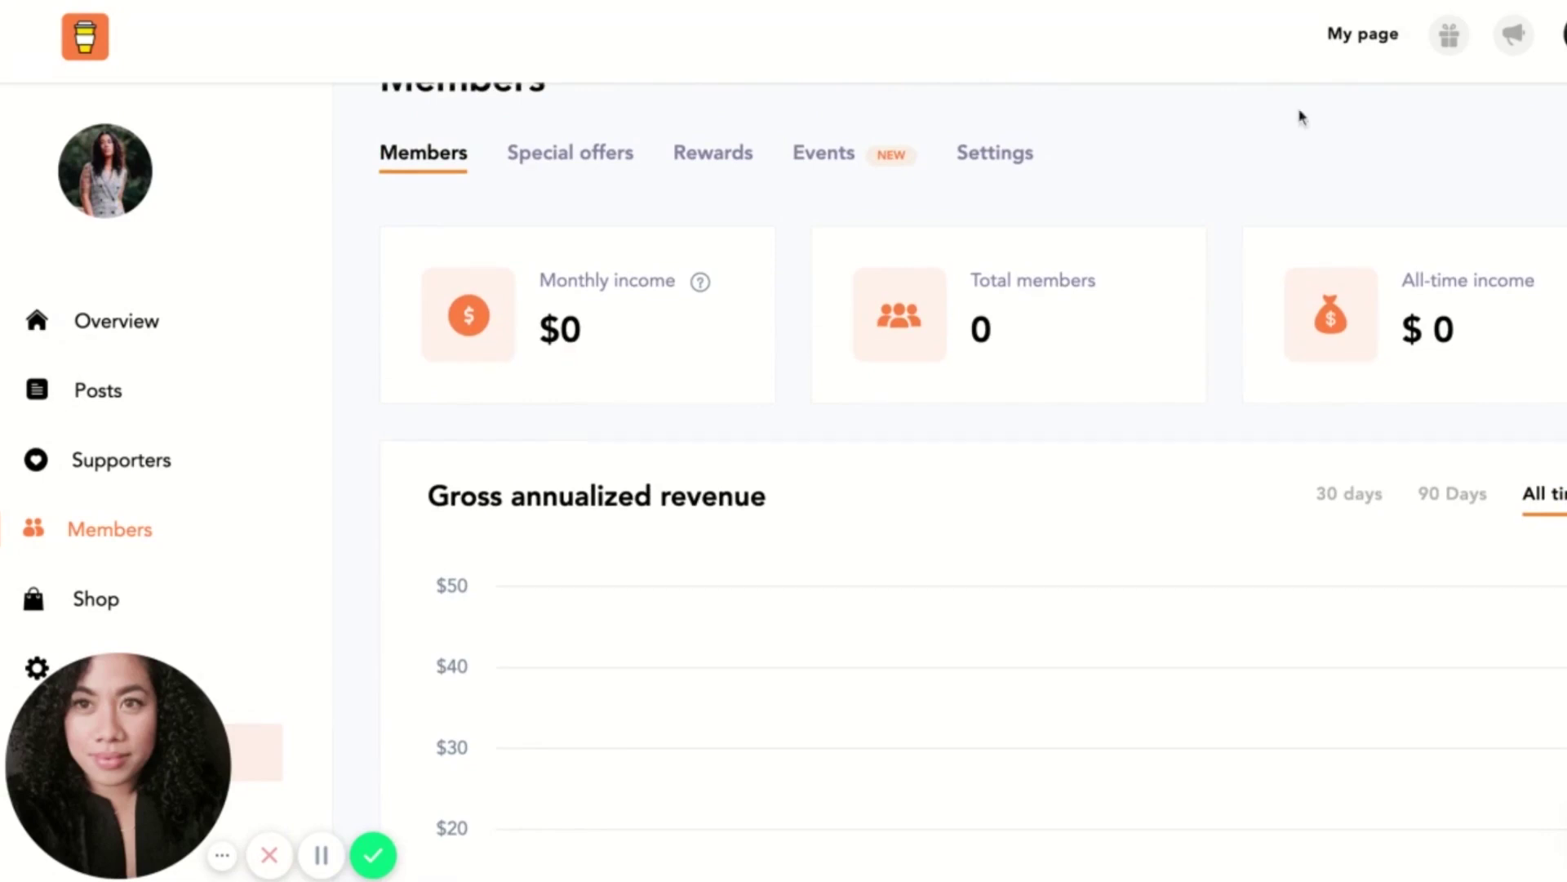
scroll(628, 191, up, 1)
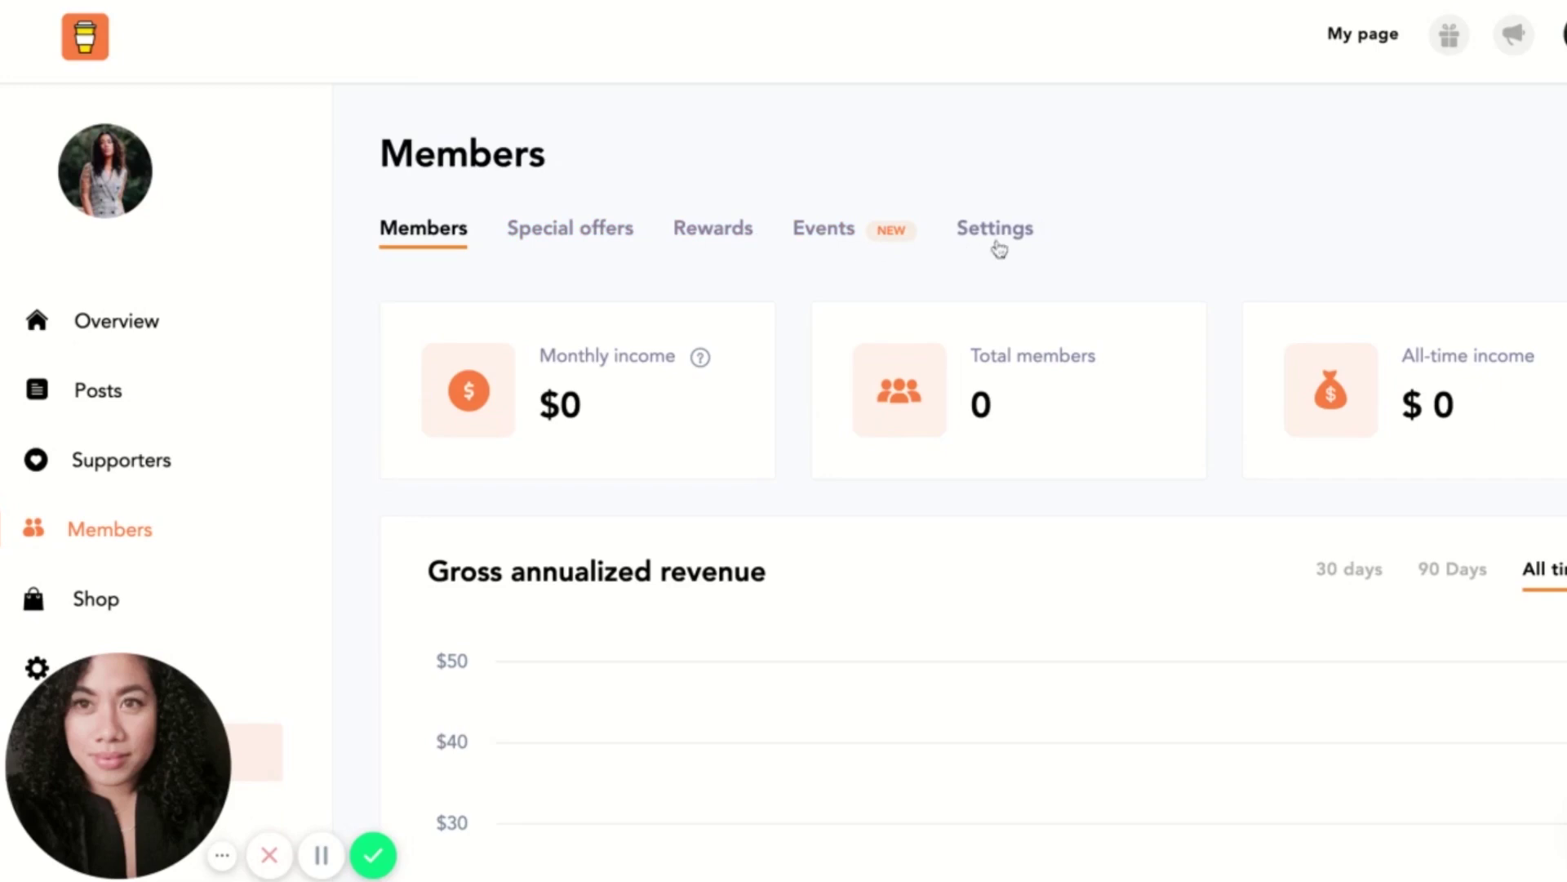
Step: Start a new special offer for members and choose Discount as the offer type
click(608, 238)
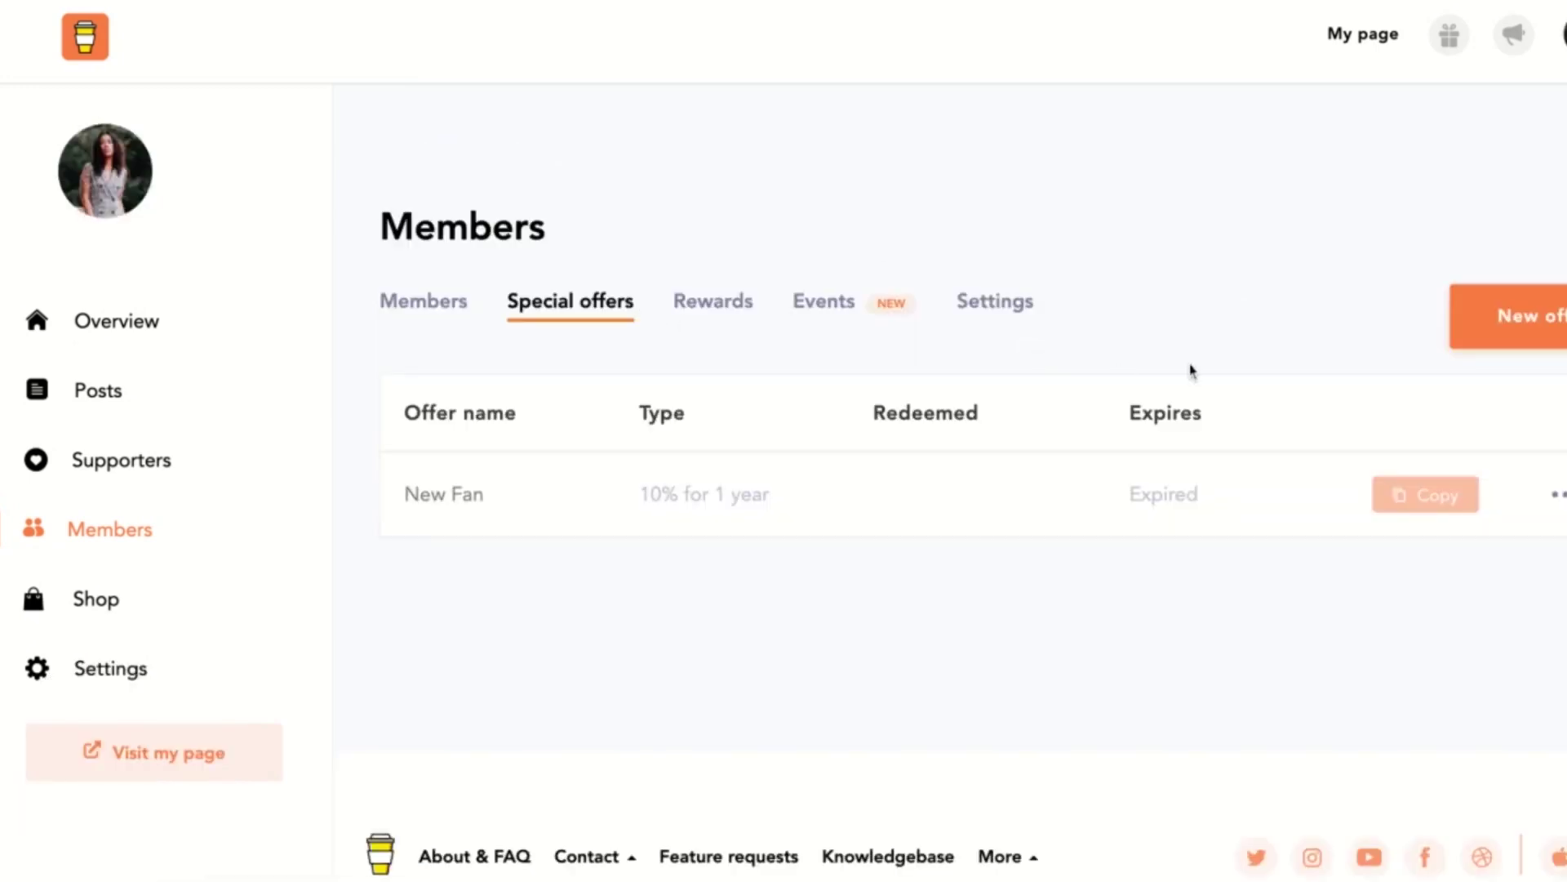
scroll(1191, 370, down, 1)
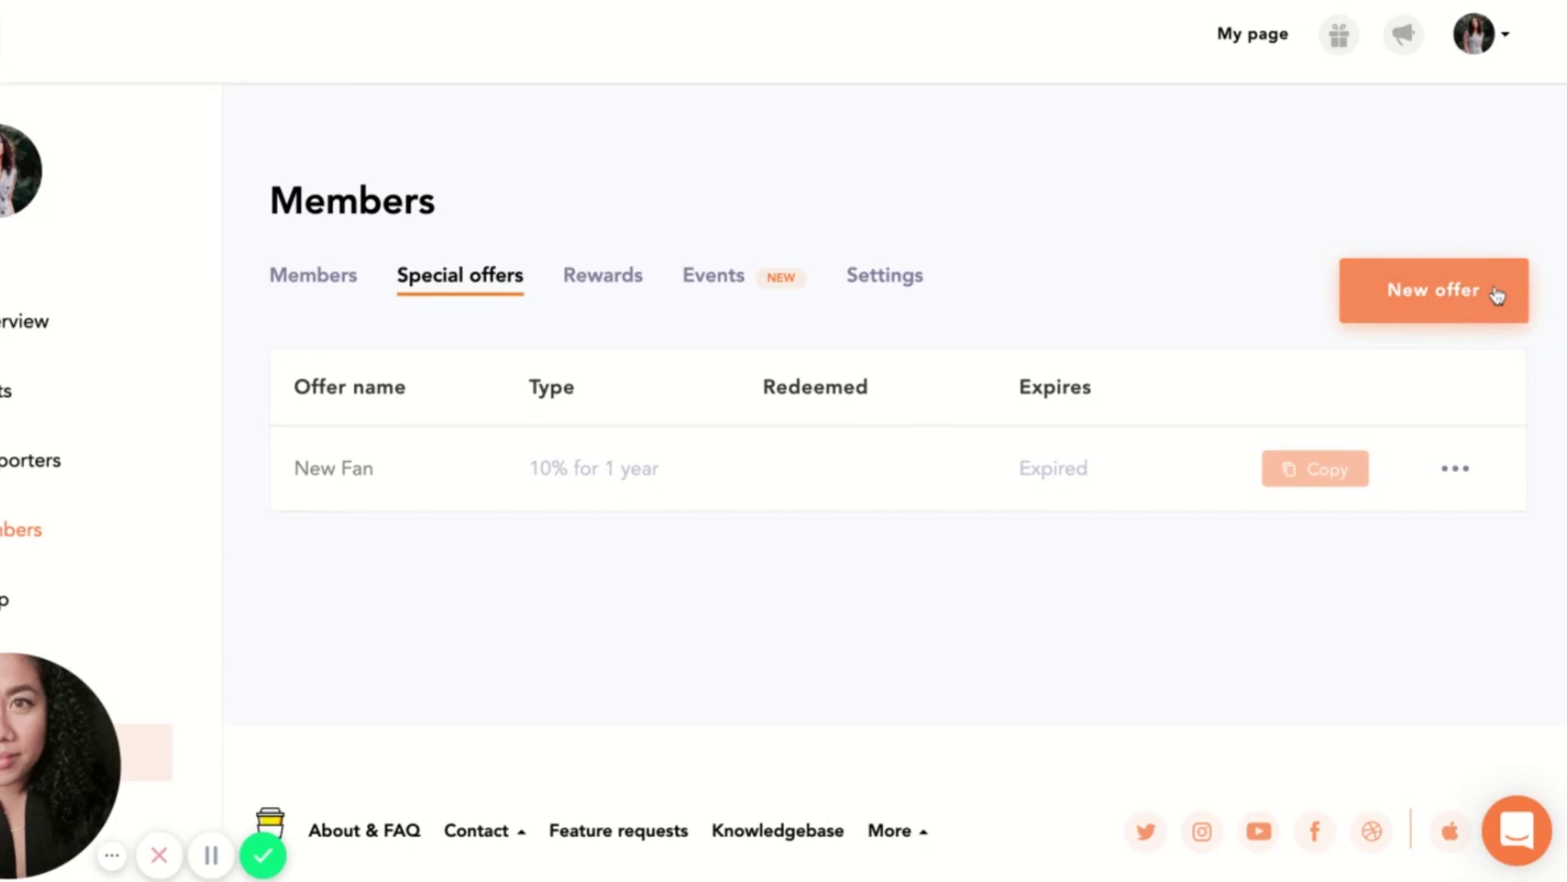
click(1434, 290)
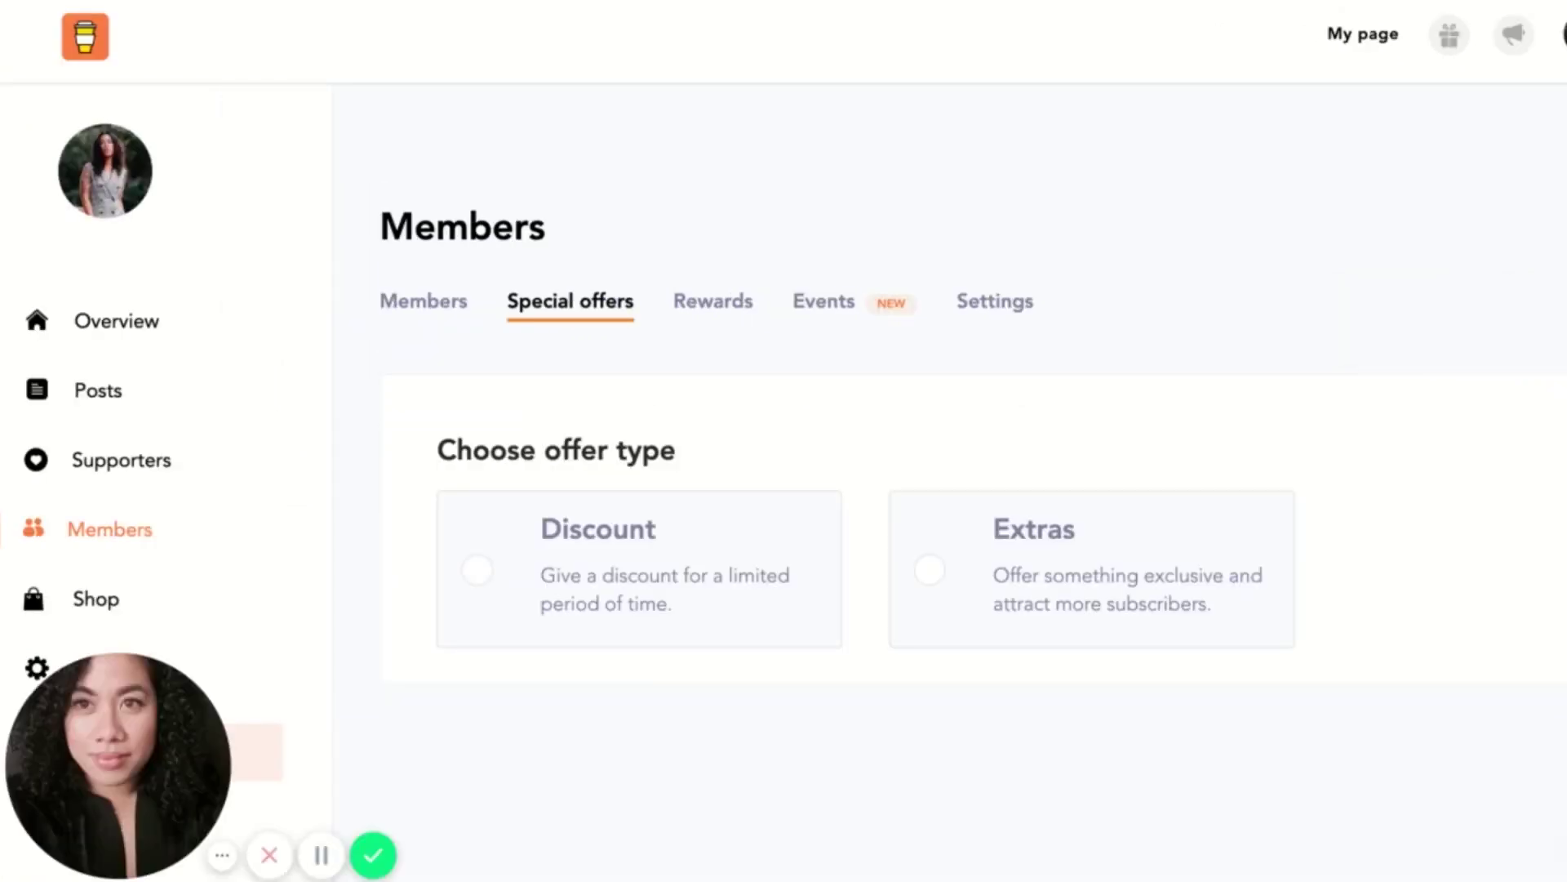
scroll(1185, 368, down, 1)
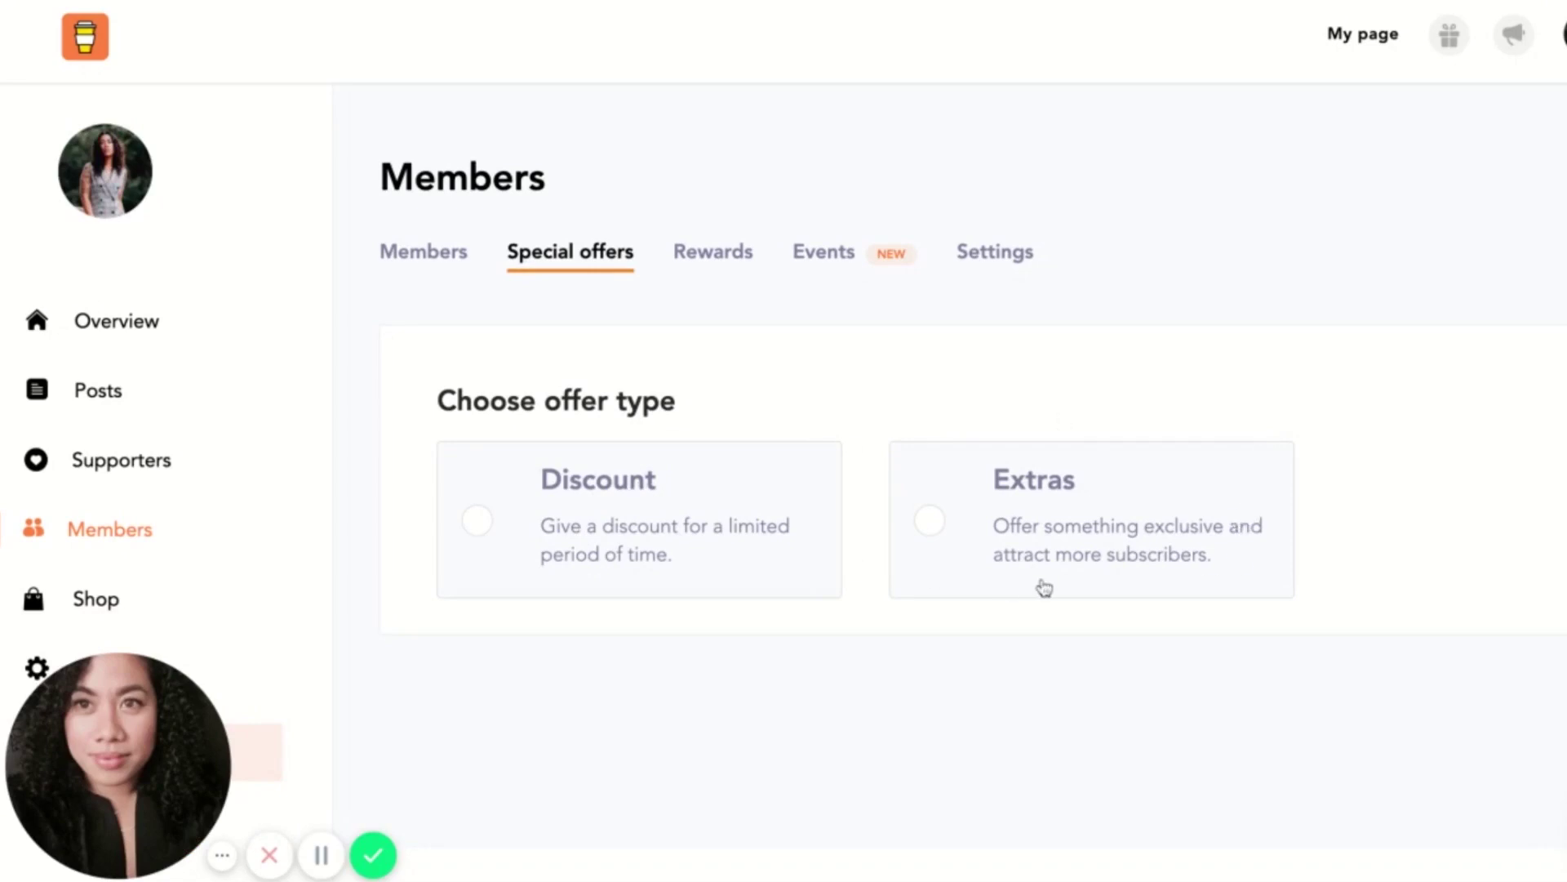
click(478, 520)
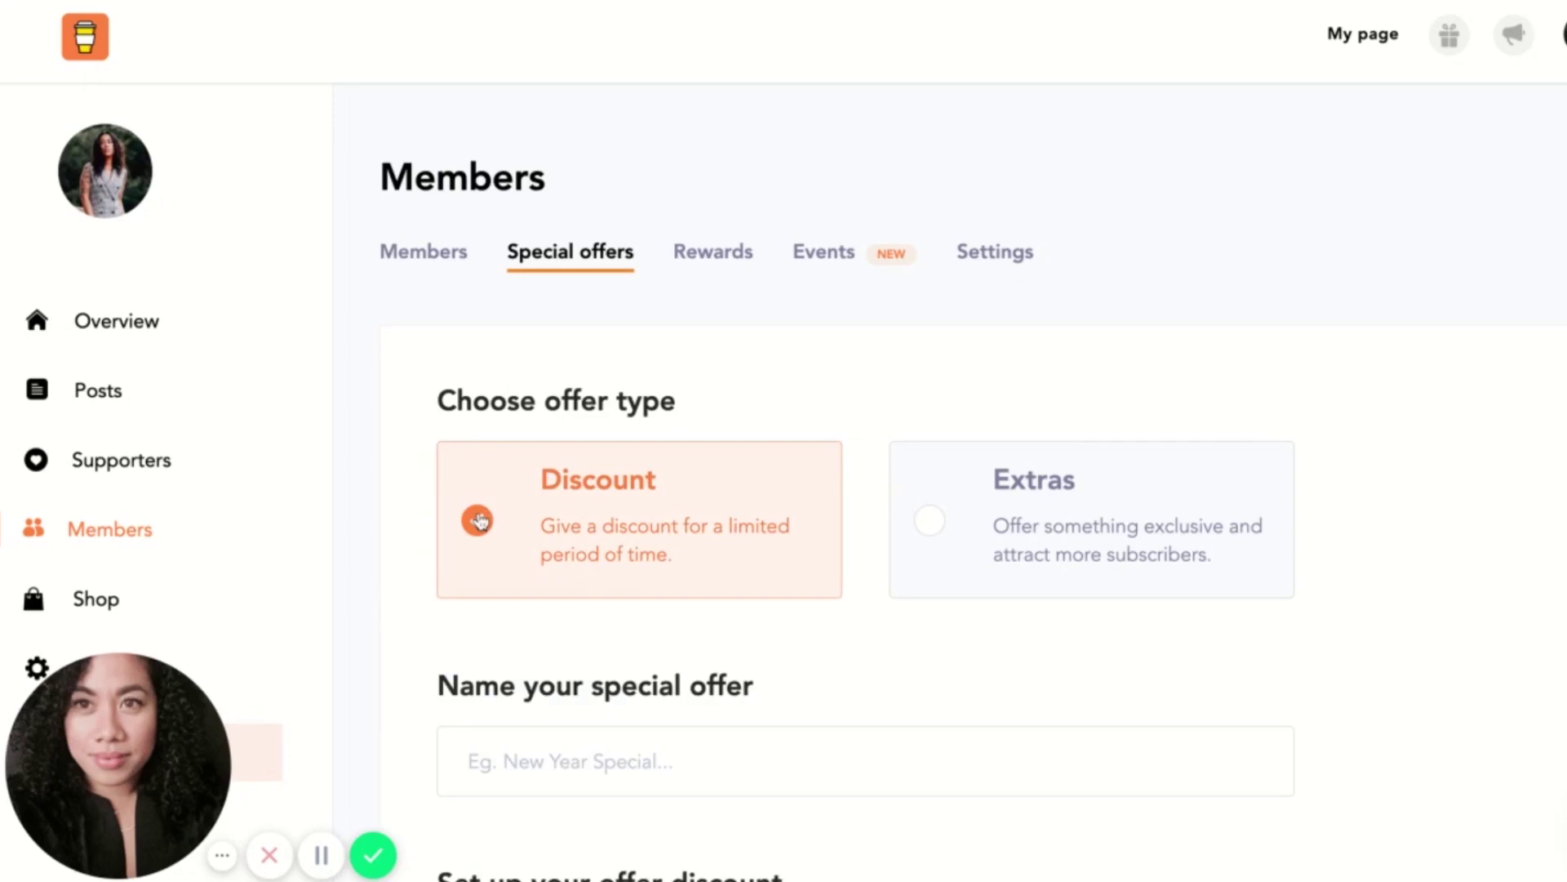
Step: Name the special offer "New Member Discount"
scroll(794, 585, down, 1)
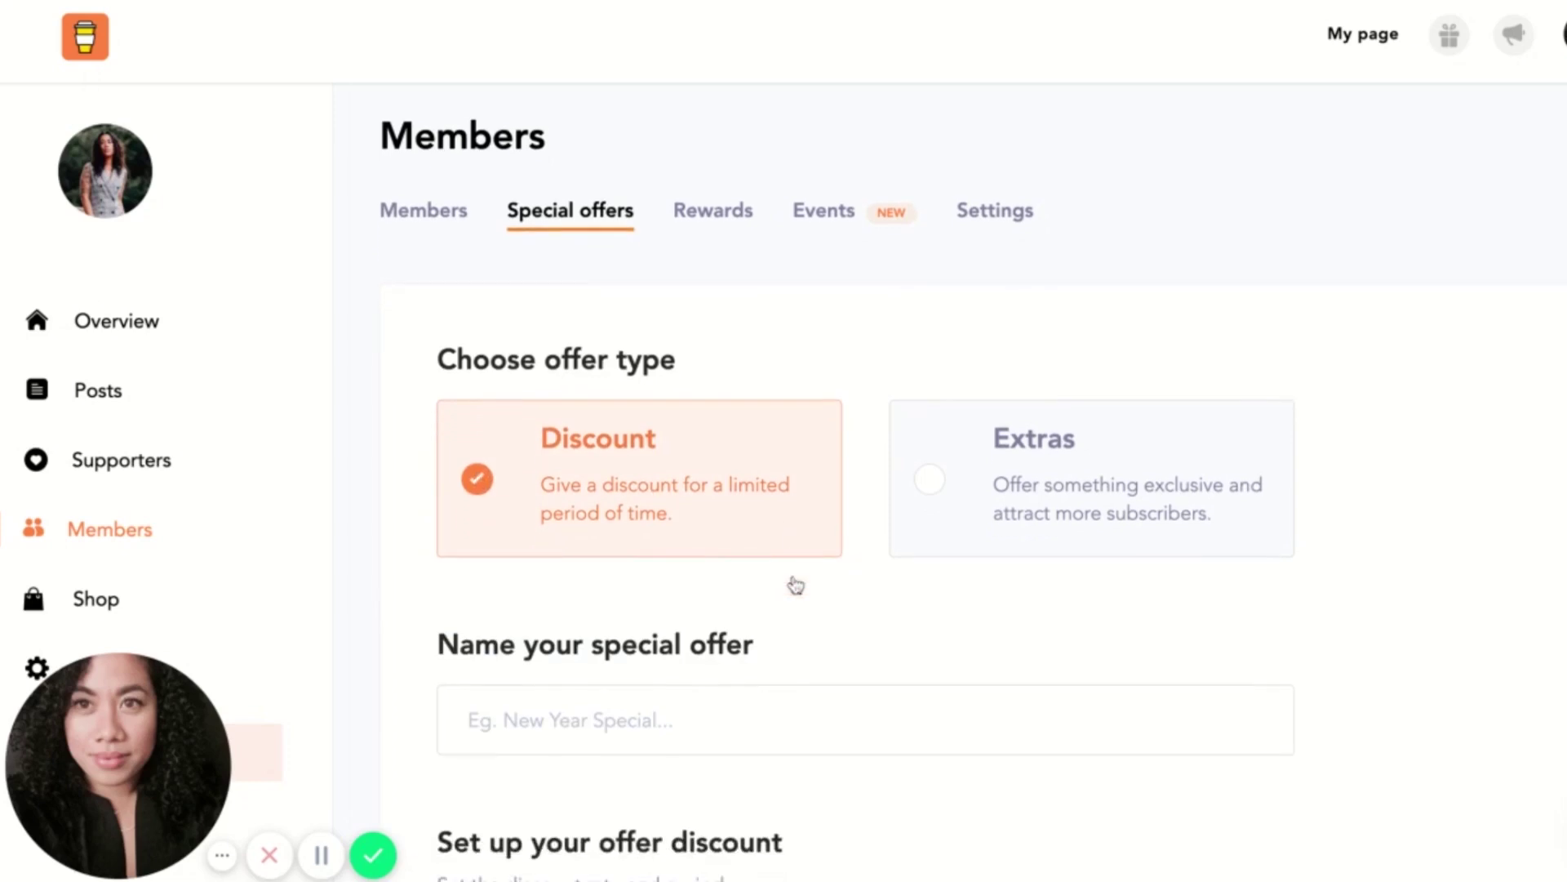
scroll(796, 586, down, 2)
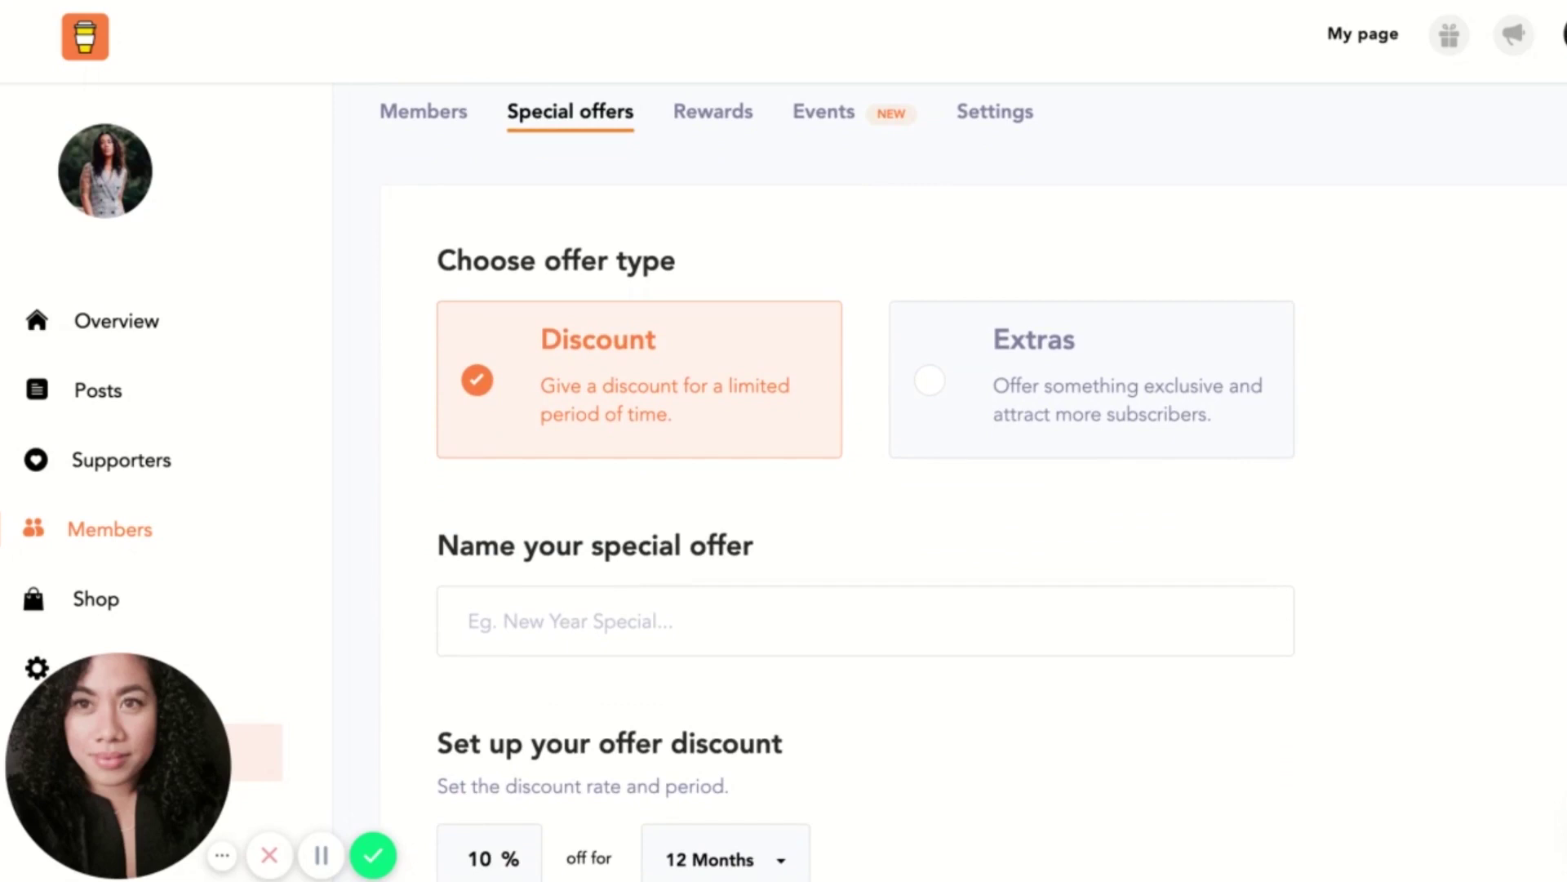
text(New Memb)
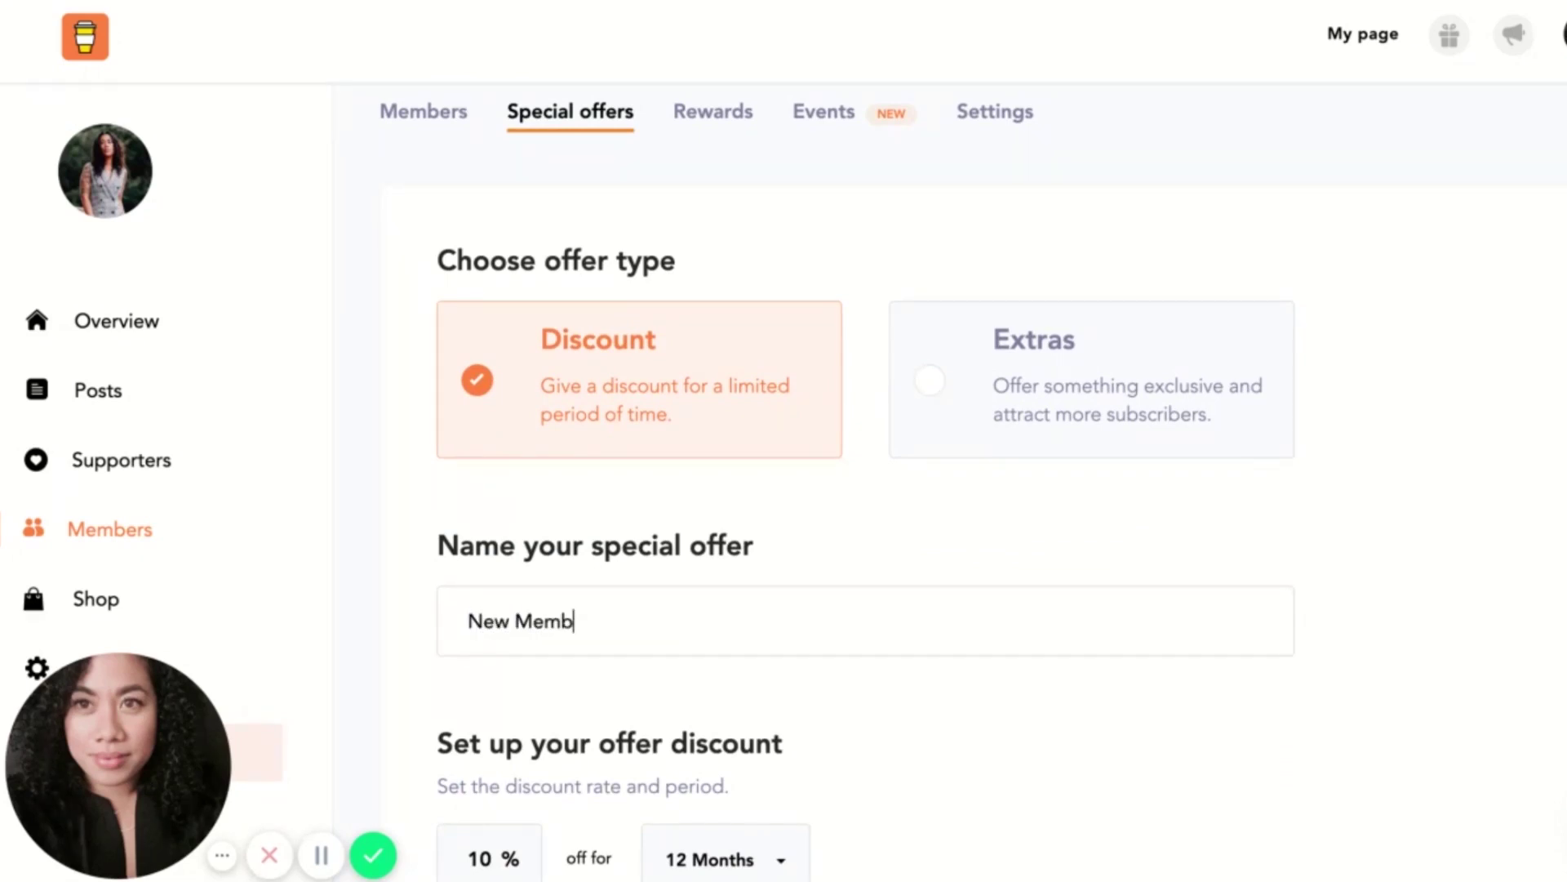
text(er Discount)
Step: Set the offer's discount rate to 20% and its expiry to 7 days
scroll(837, 481, down, 5)
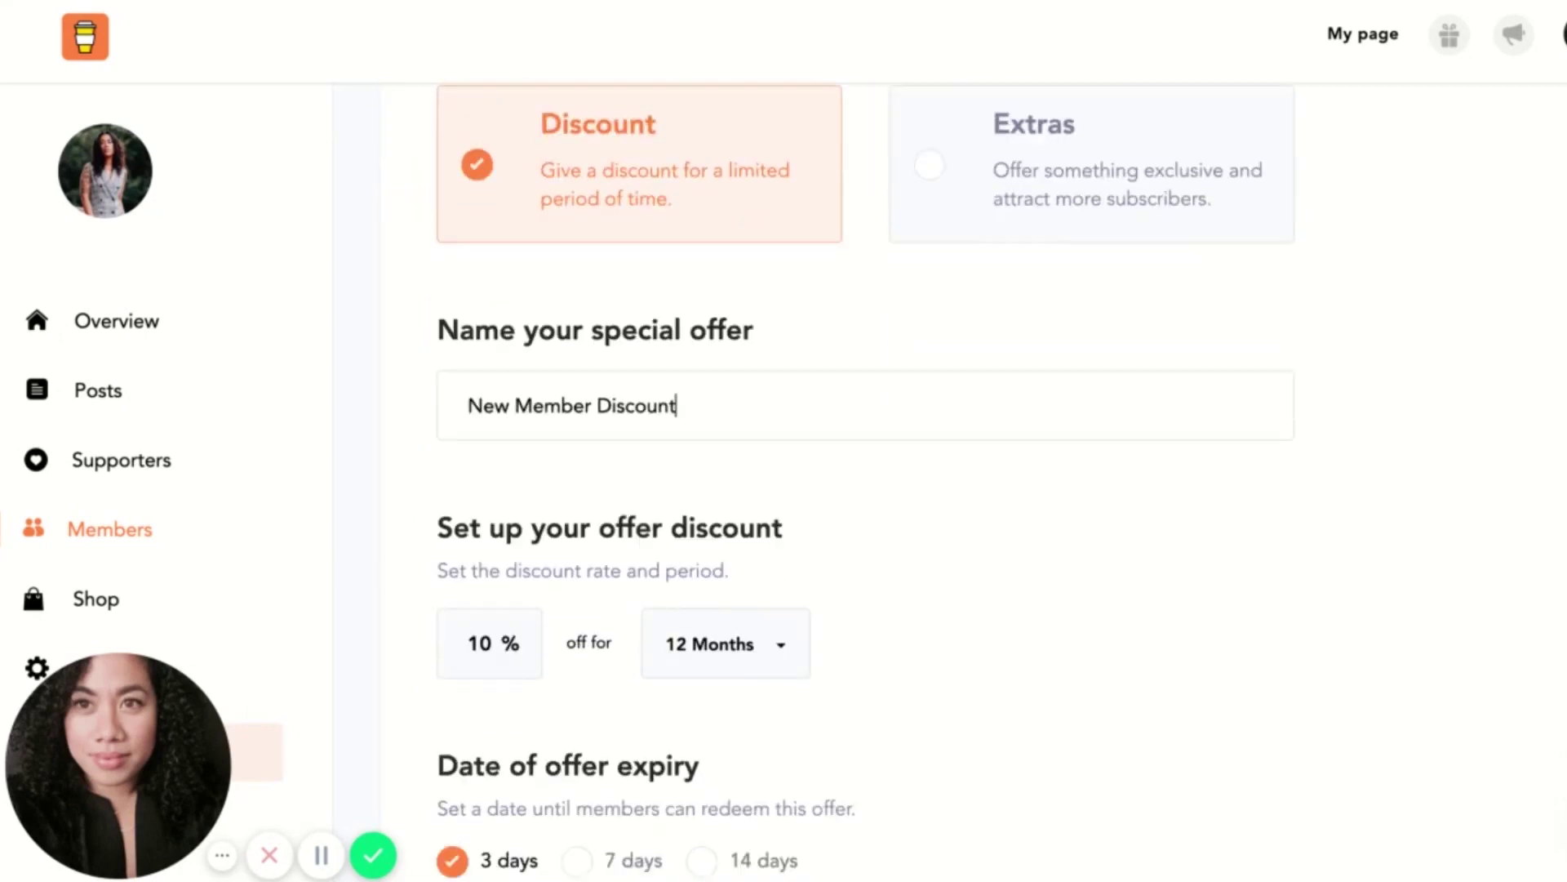
scroll(865, 490, down, 1)
double_click(497, 527)
text(20)
scroll(966, 541, down, 1)
scroll(966, 541, down, 2)
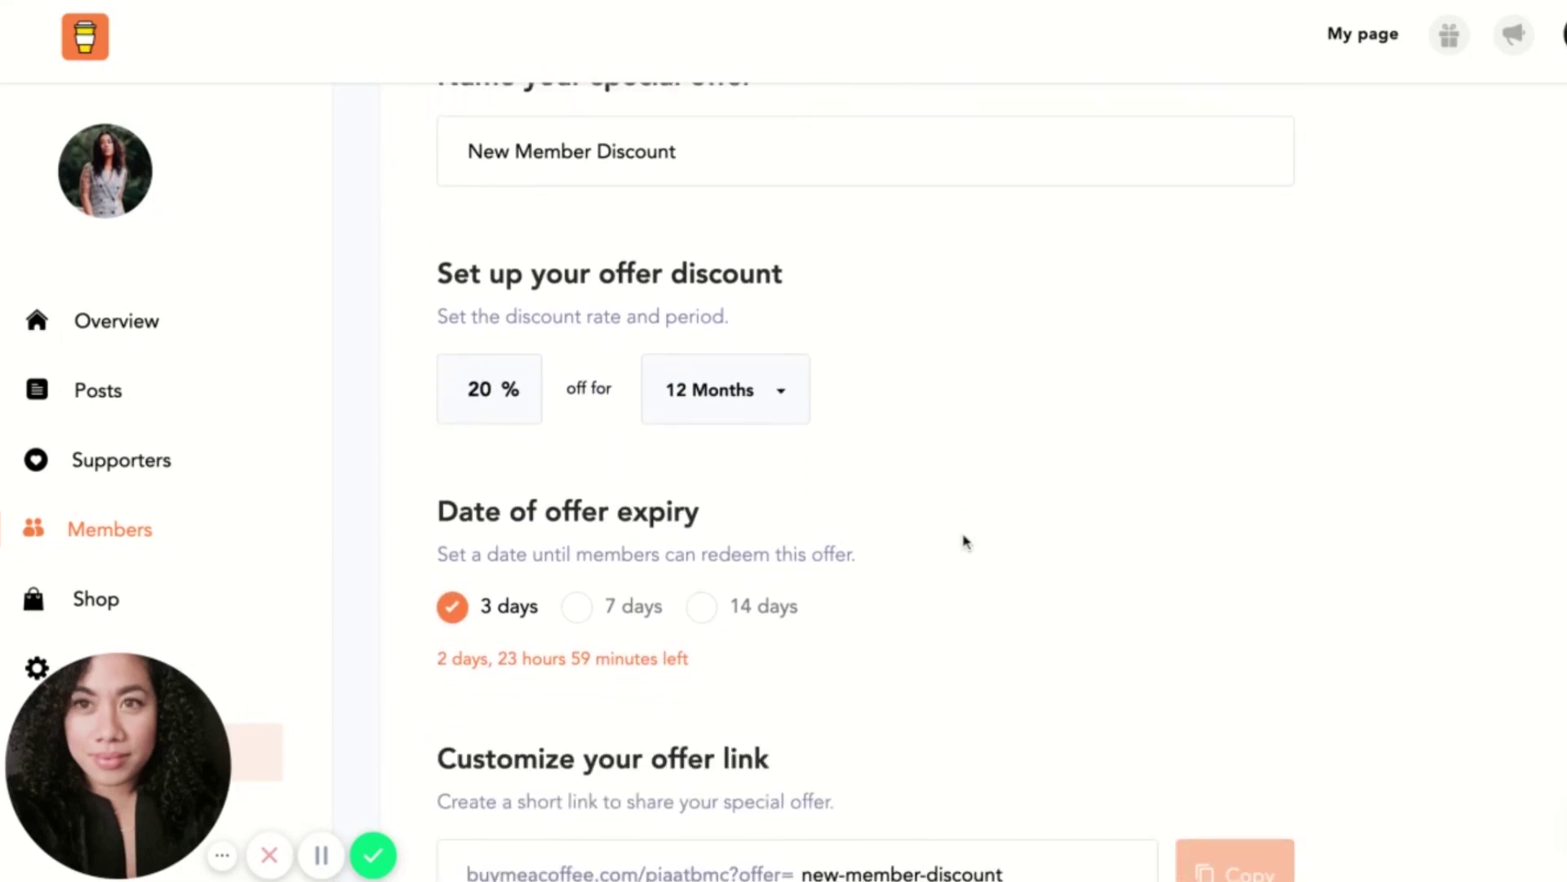
click(577, 617)
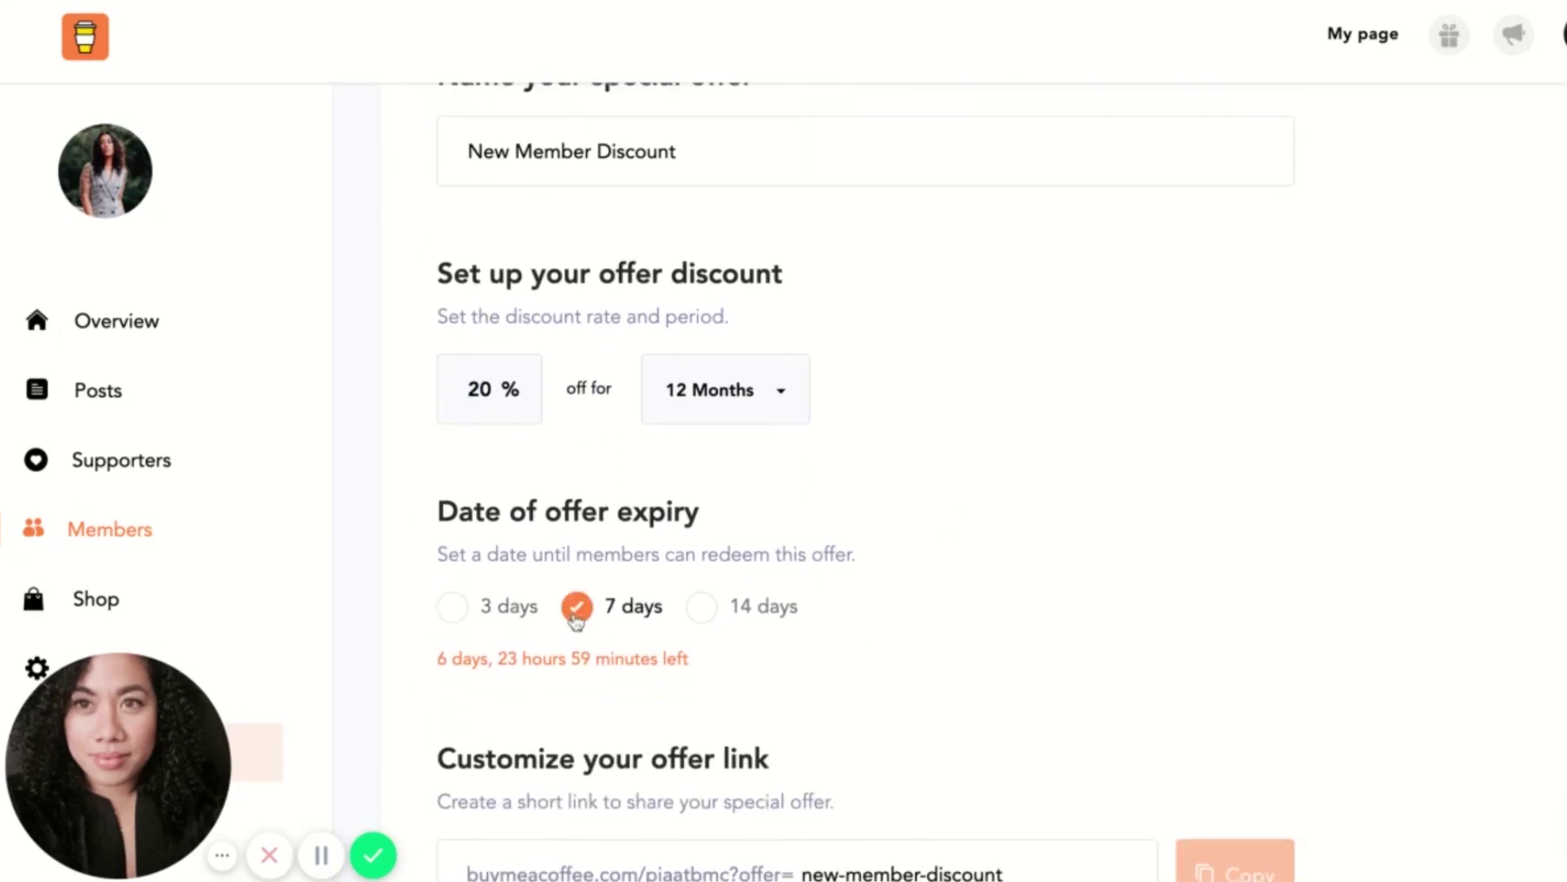
Step: Shorten the custom ending of the offer link to new-member
scroll(962, 611, down, 3)
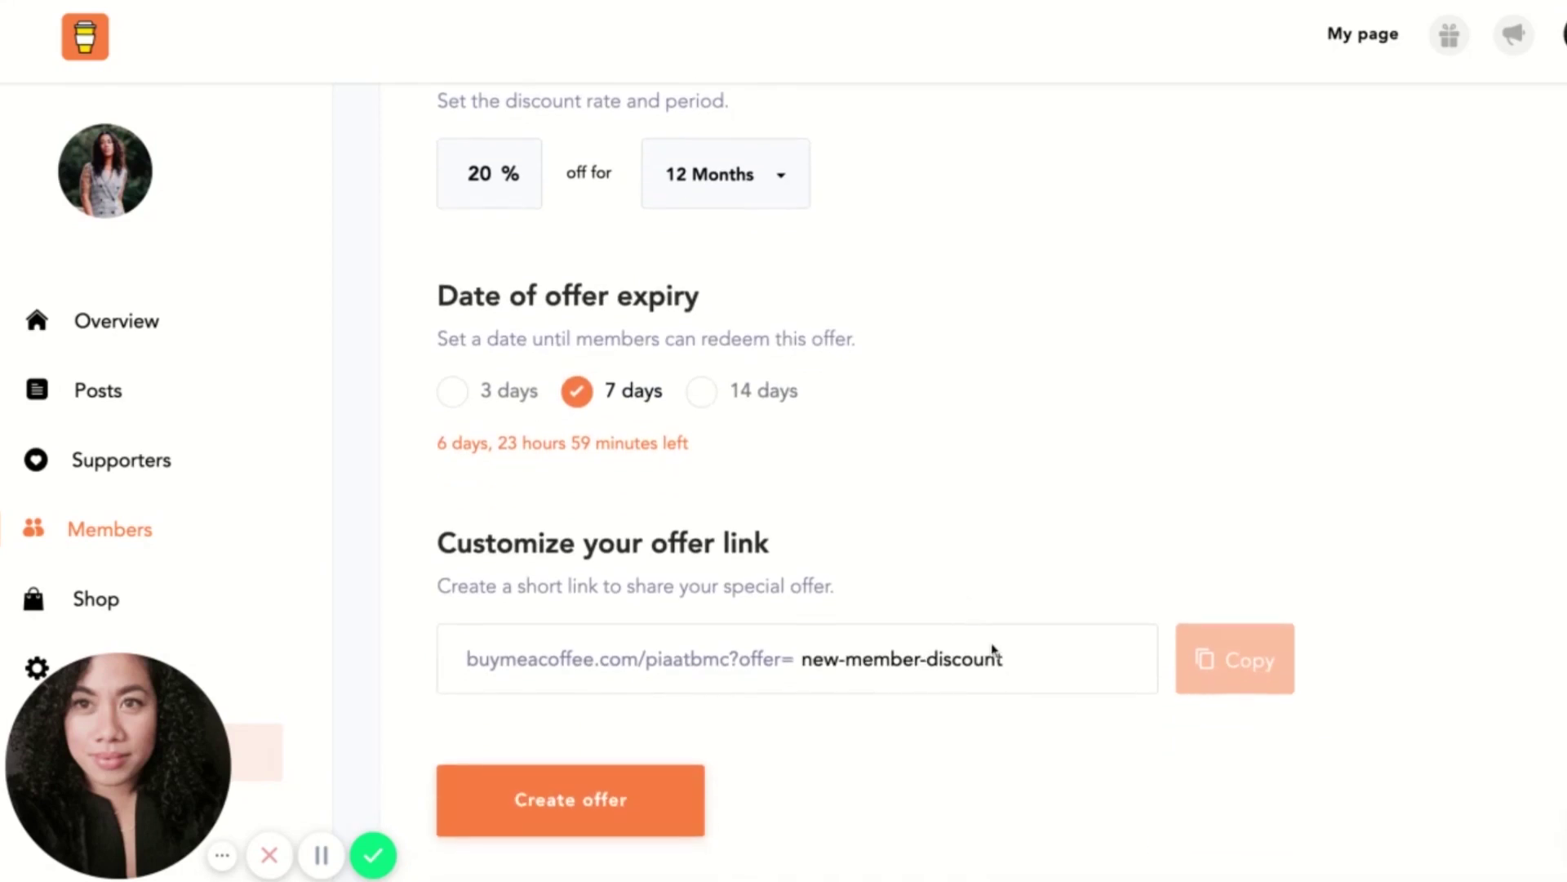
click(1023, 665)
key(shift+Left)
key(shift+Left)
key(shift+Left)
key(shift+Left)
key(shift+Left)
key(shift+Left)
key(shift+Left)
key(shift+Left)
key(shift+Left)
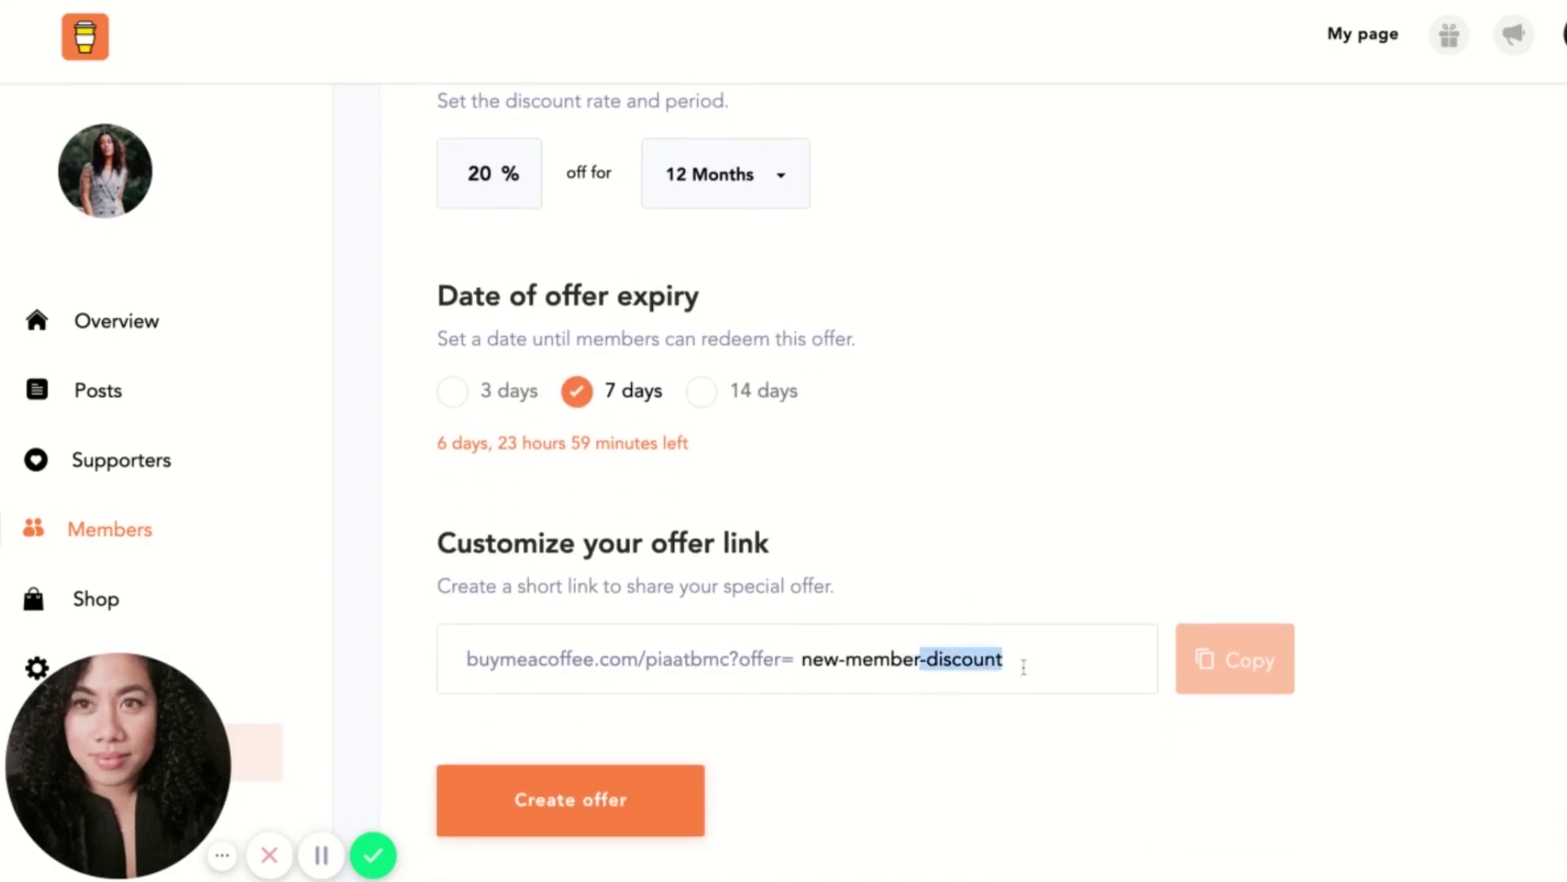
key(BackSpace)
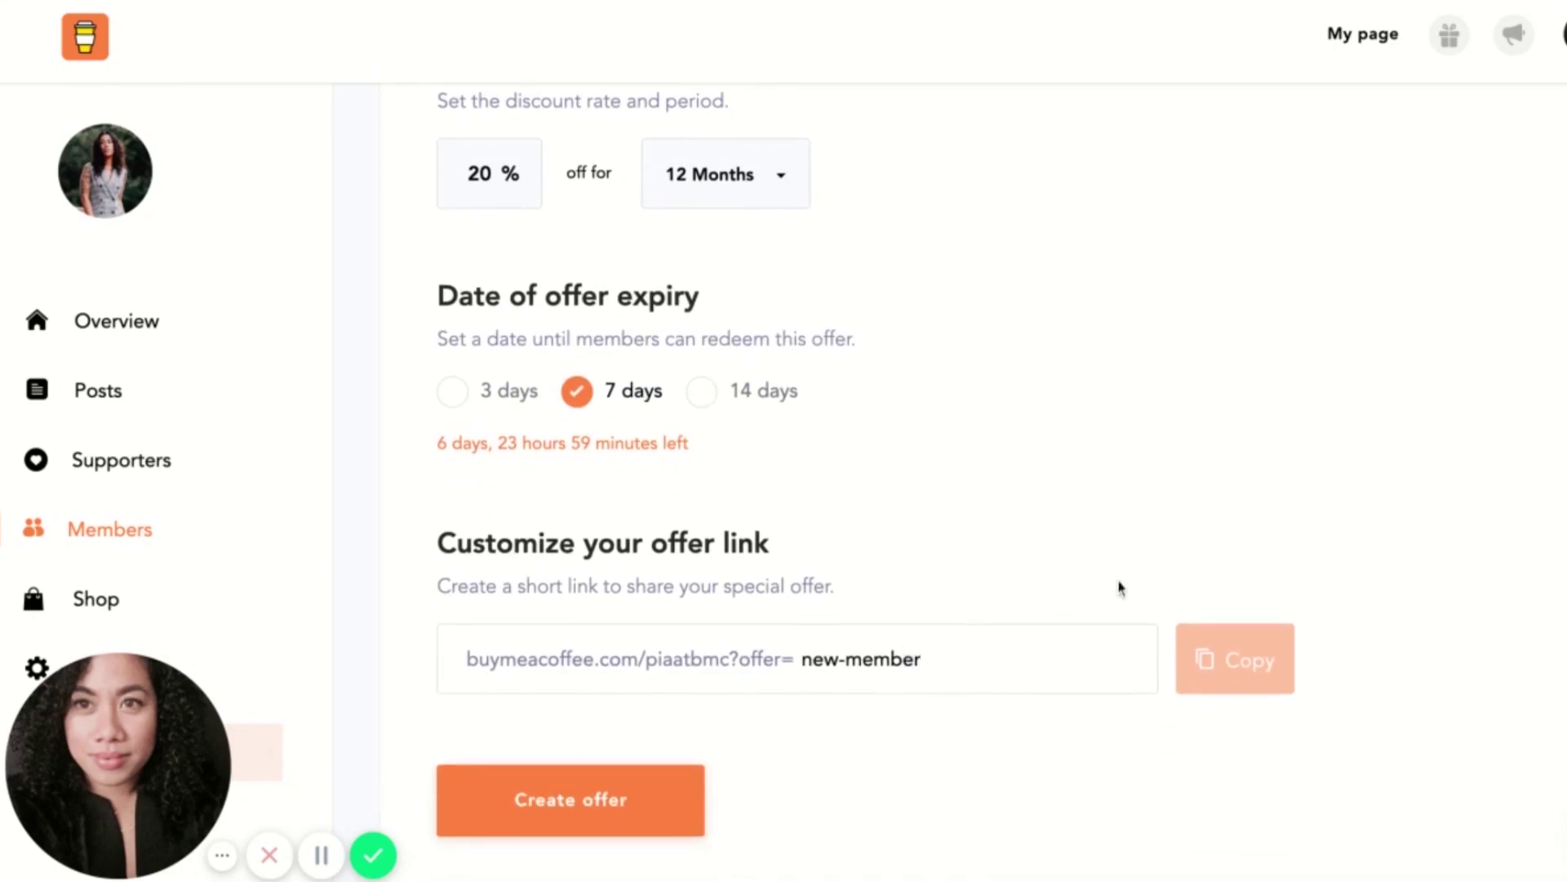
Step: Create the New Member Discount offer with the settings entered
scroll(1120, 588, down, 1)
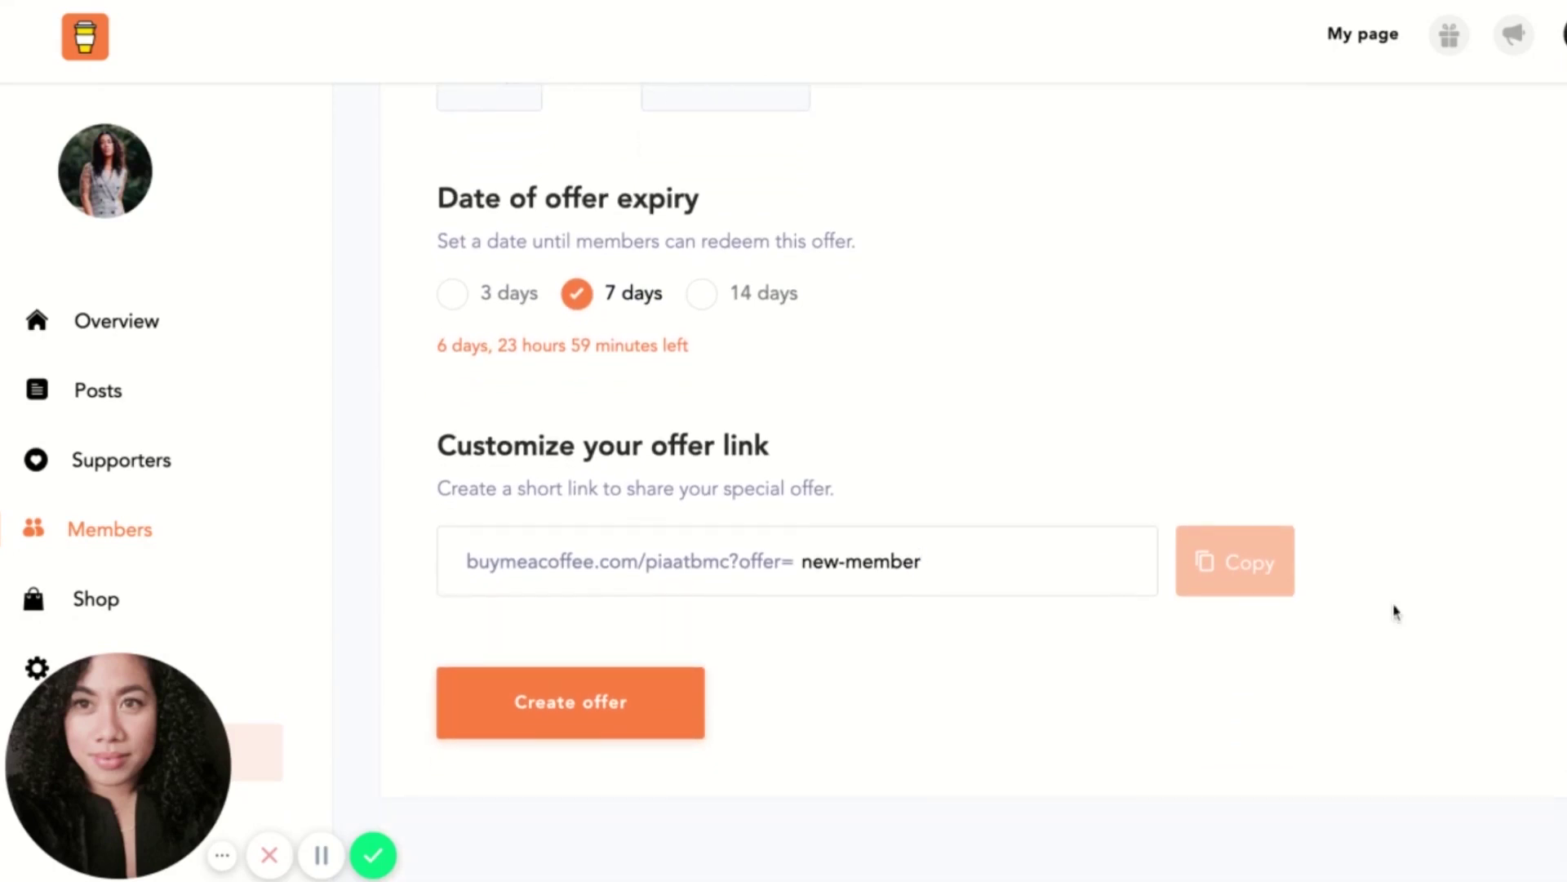
scroll(1394, 611, up, 1)
scroll(1394, 611, down, 1)
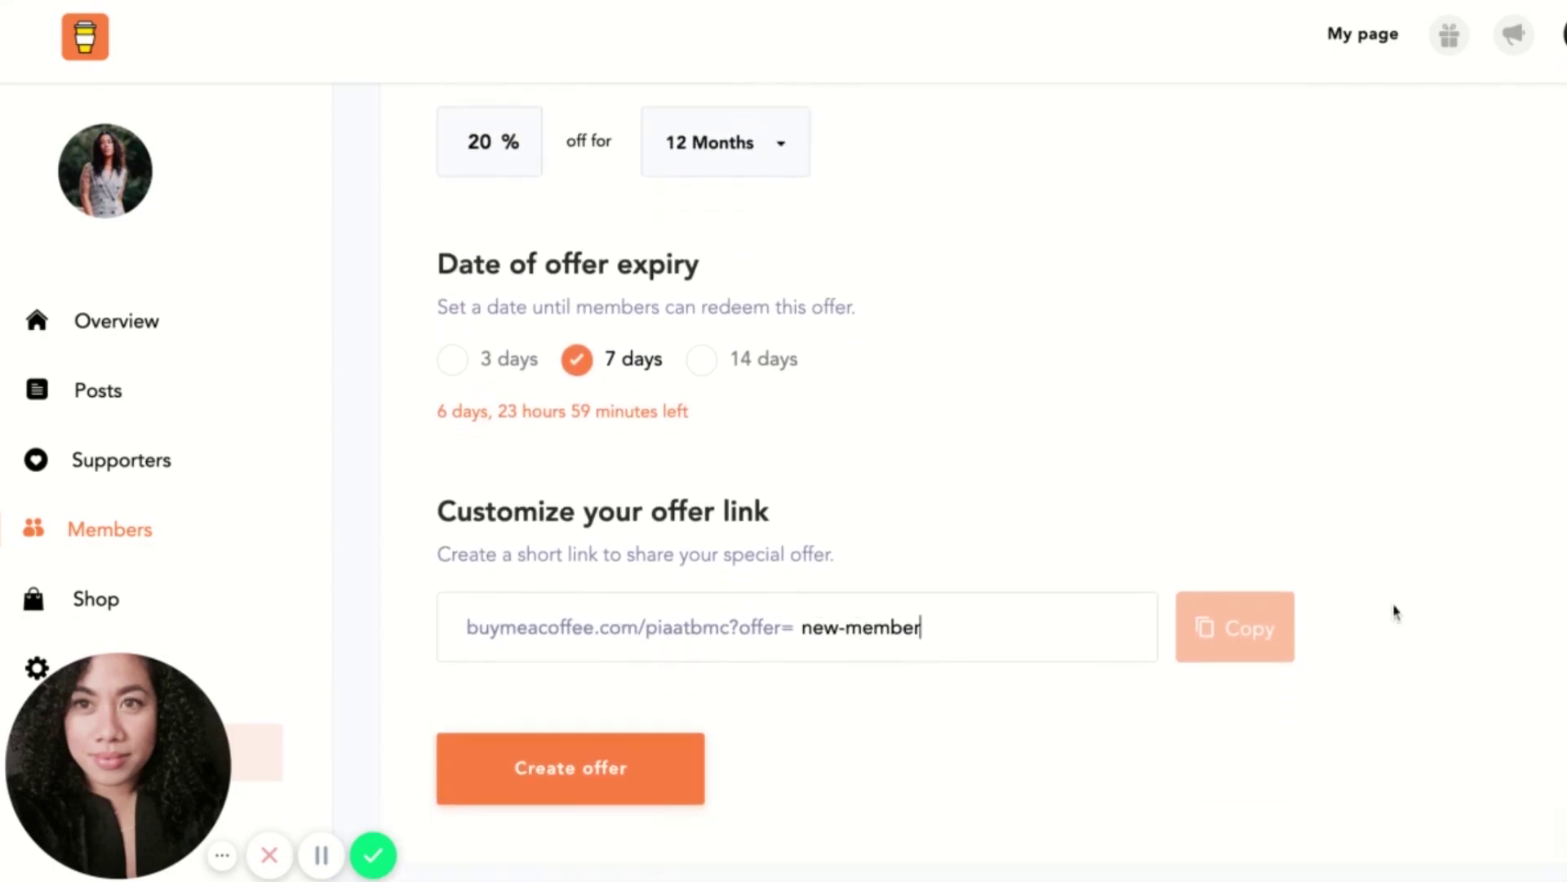
click(649, 780)
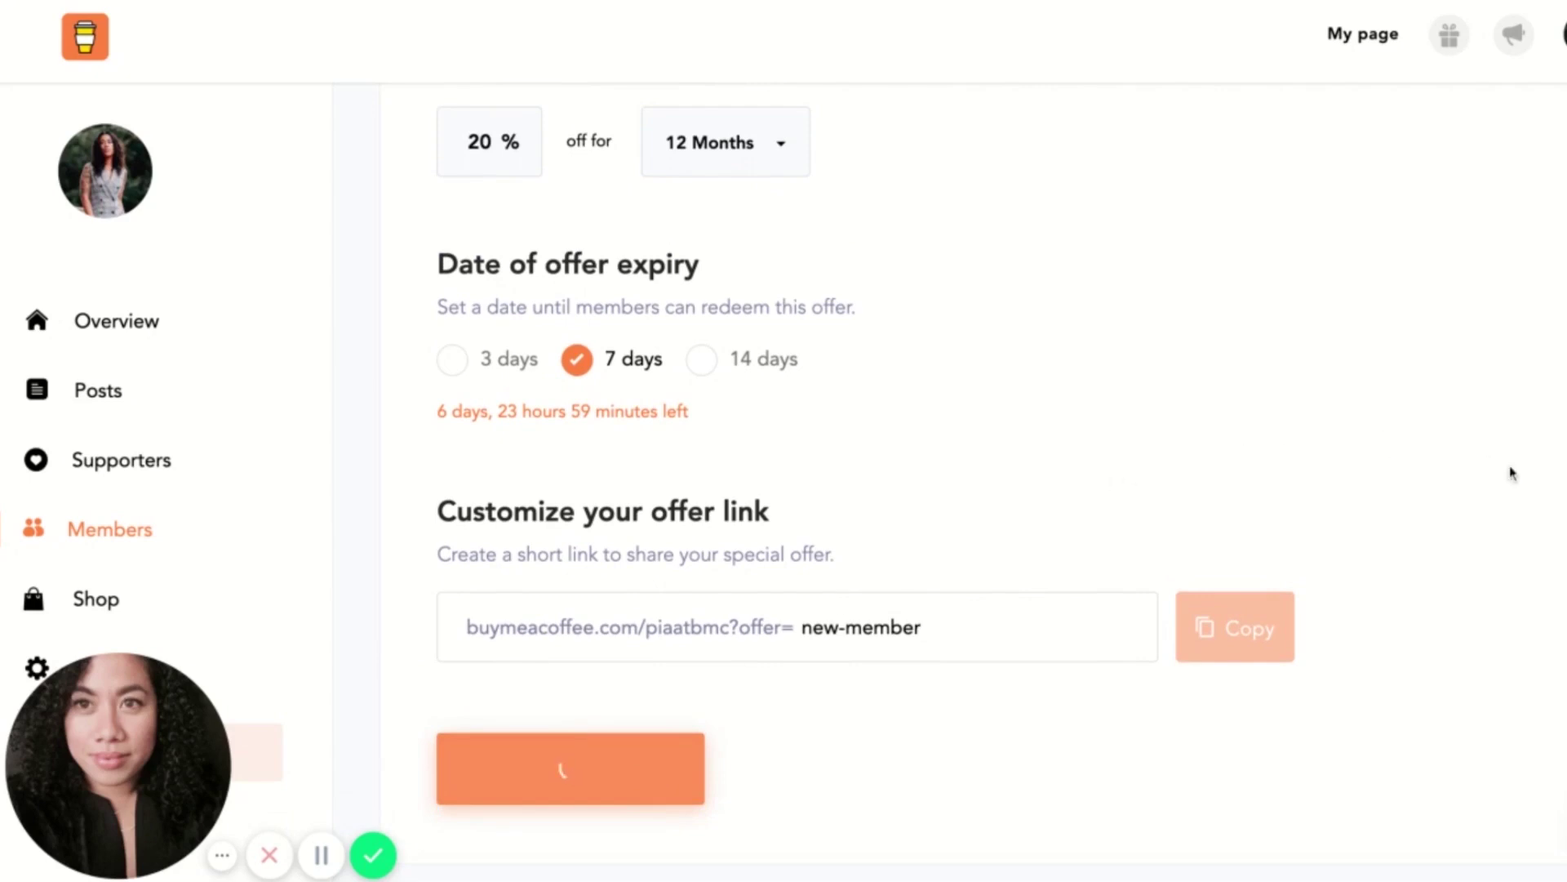
scroll(1509, 473, up, 1)
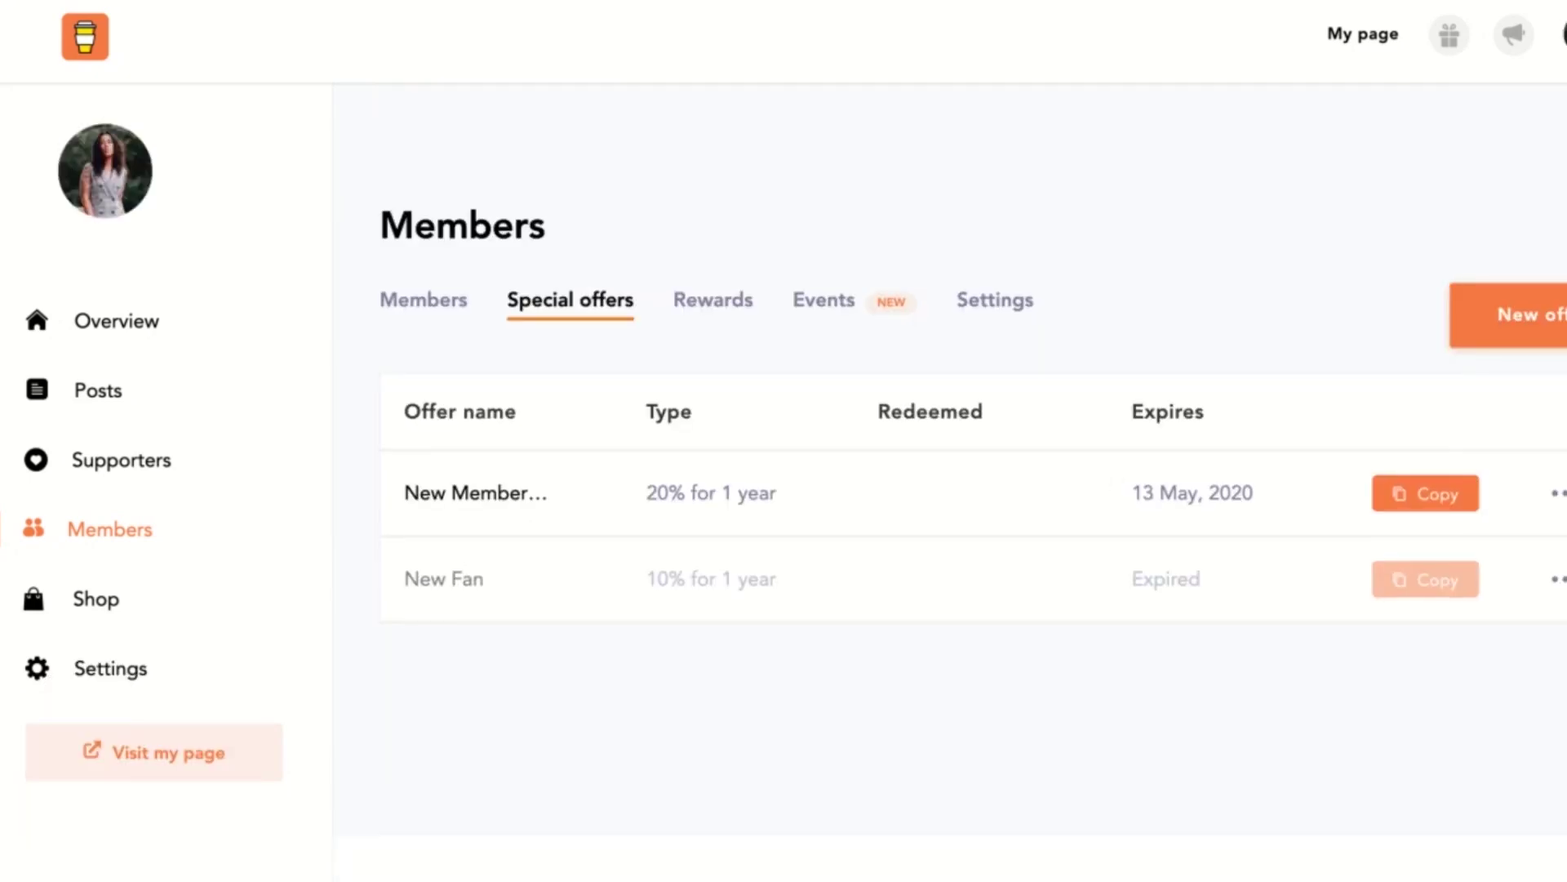
Step: Copy the link of the New Member Discount offer and set that offer as the default
click(1440, 497)
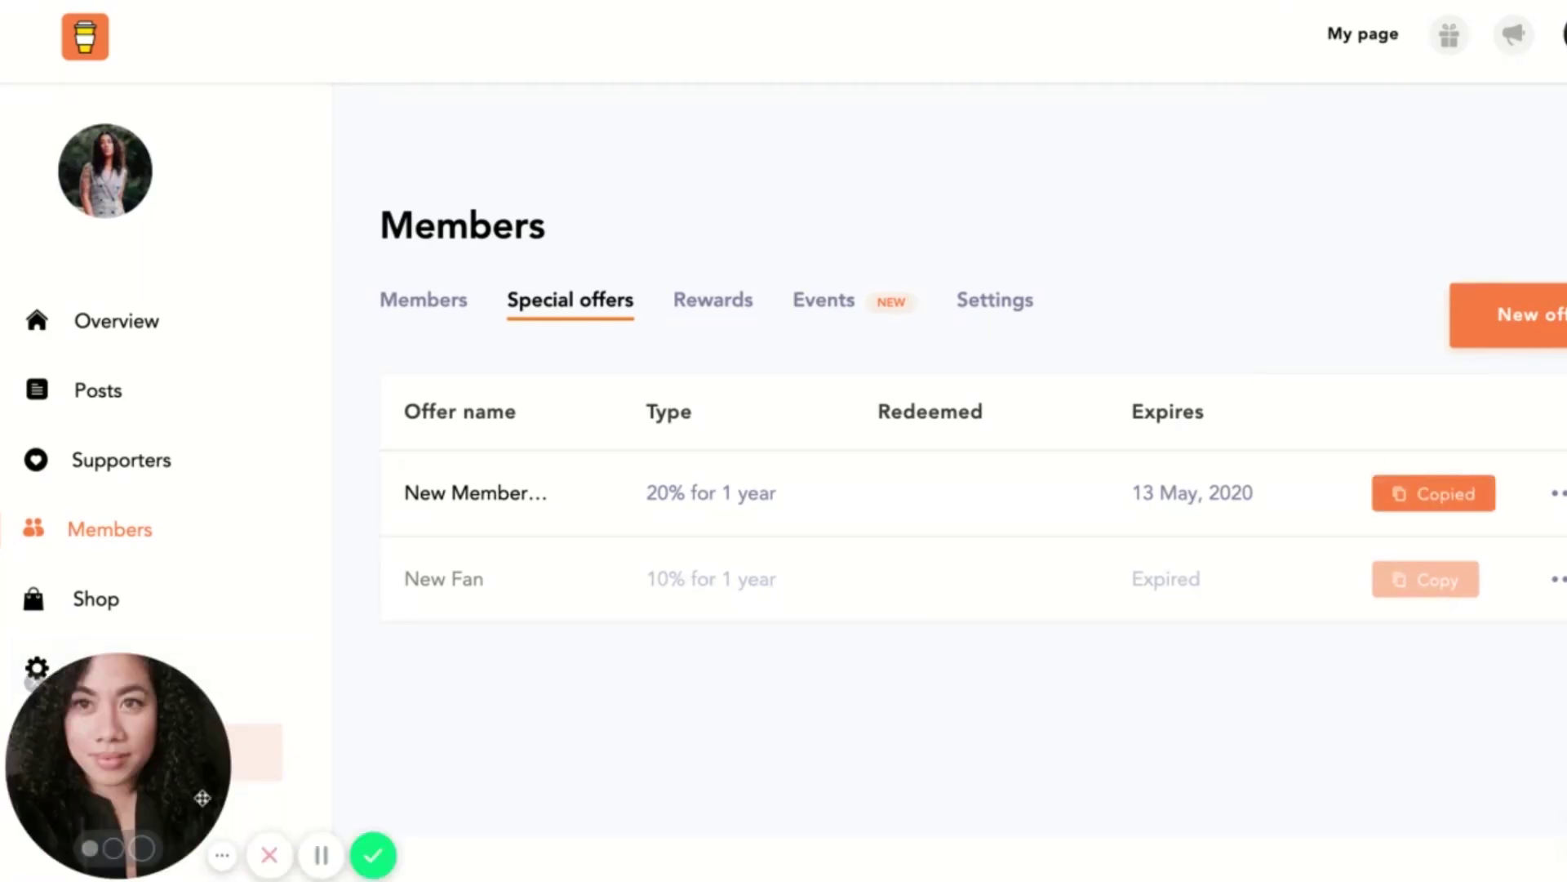
click(222, 856)
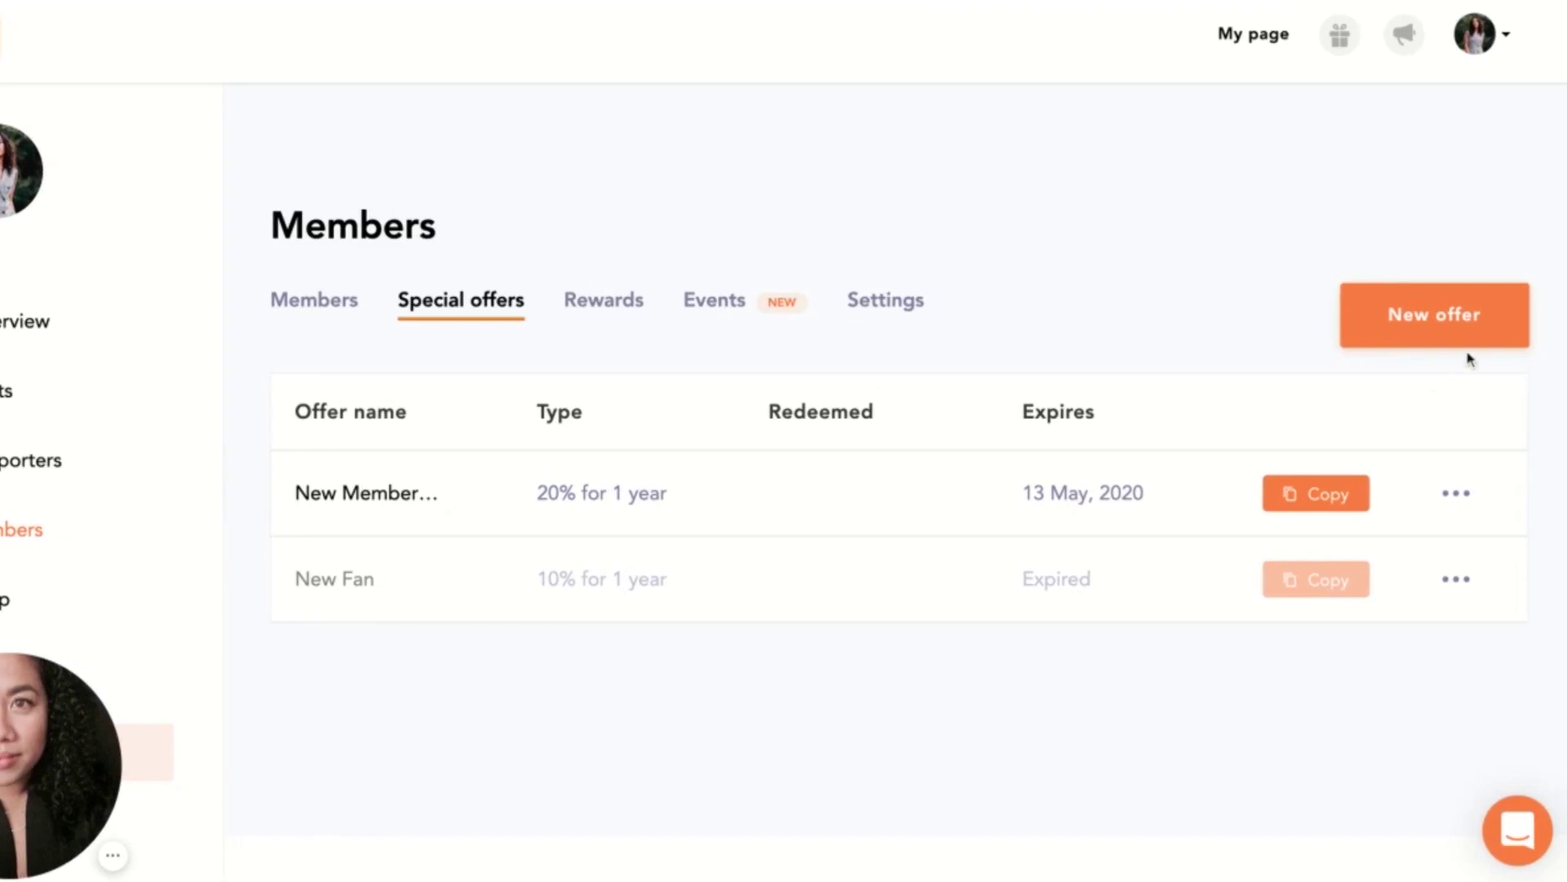
click(1455, 498)
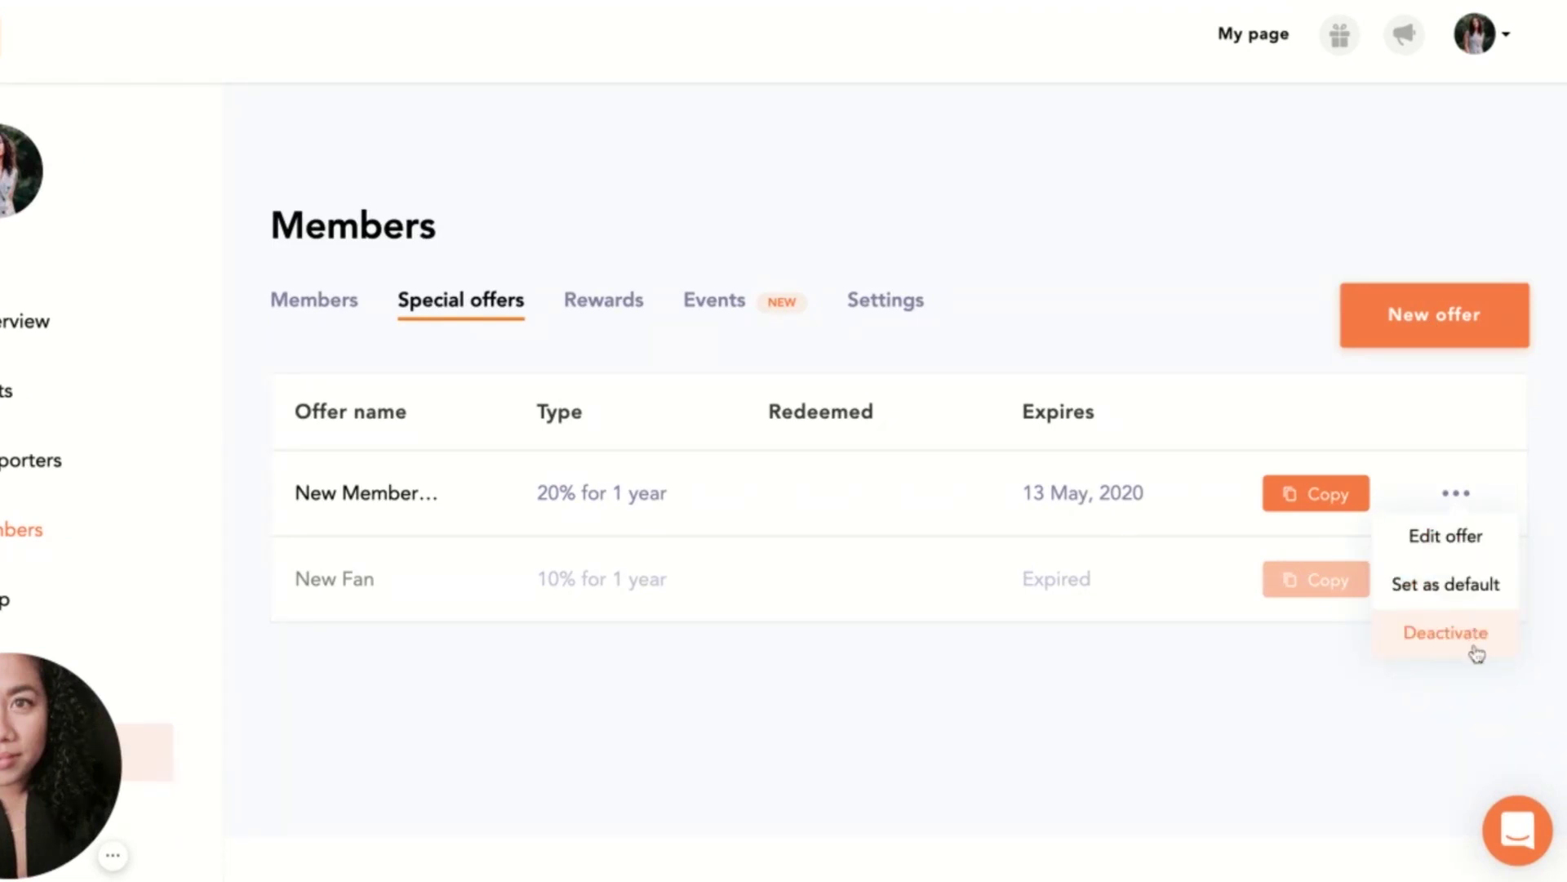
click(1472, 594)
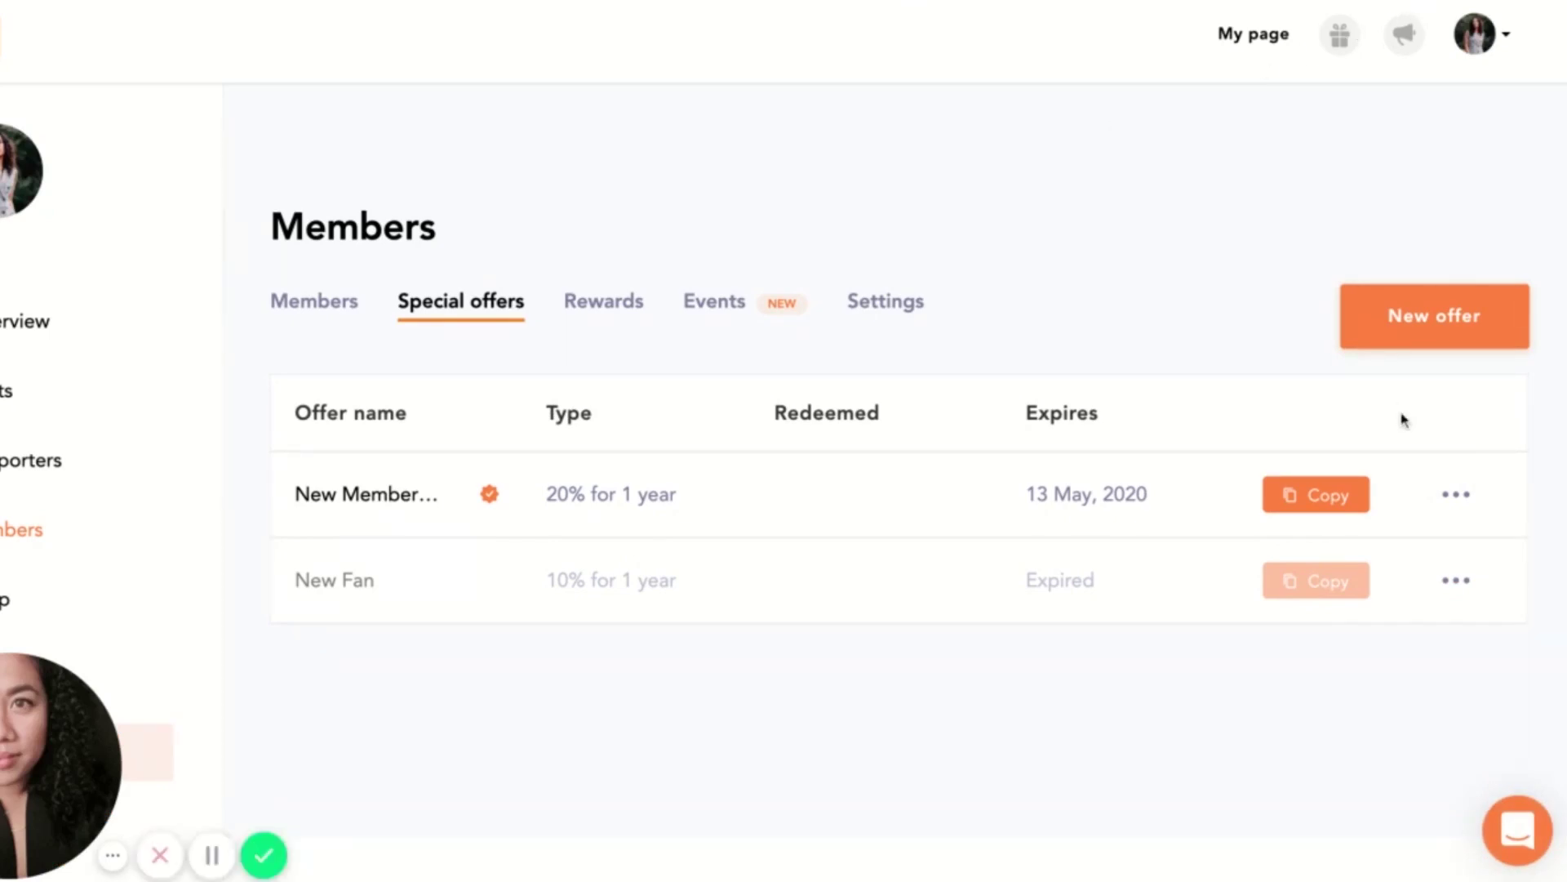
Step: In the membership rewards section, remove the creator's name from the end of the thank you message for members
click(636, 309)
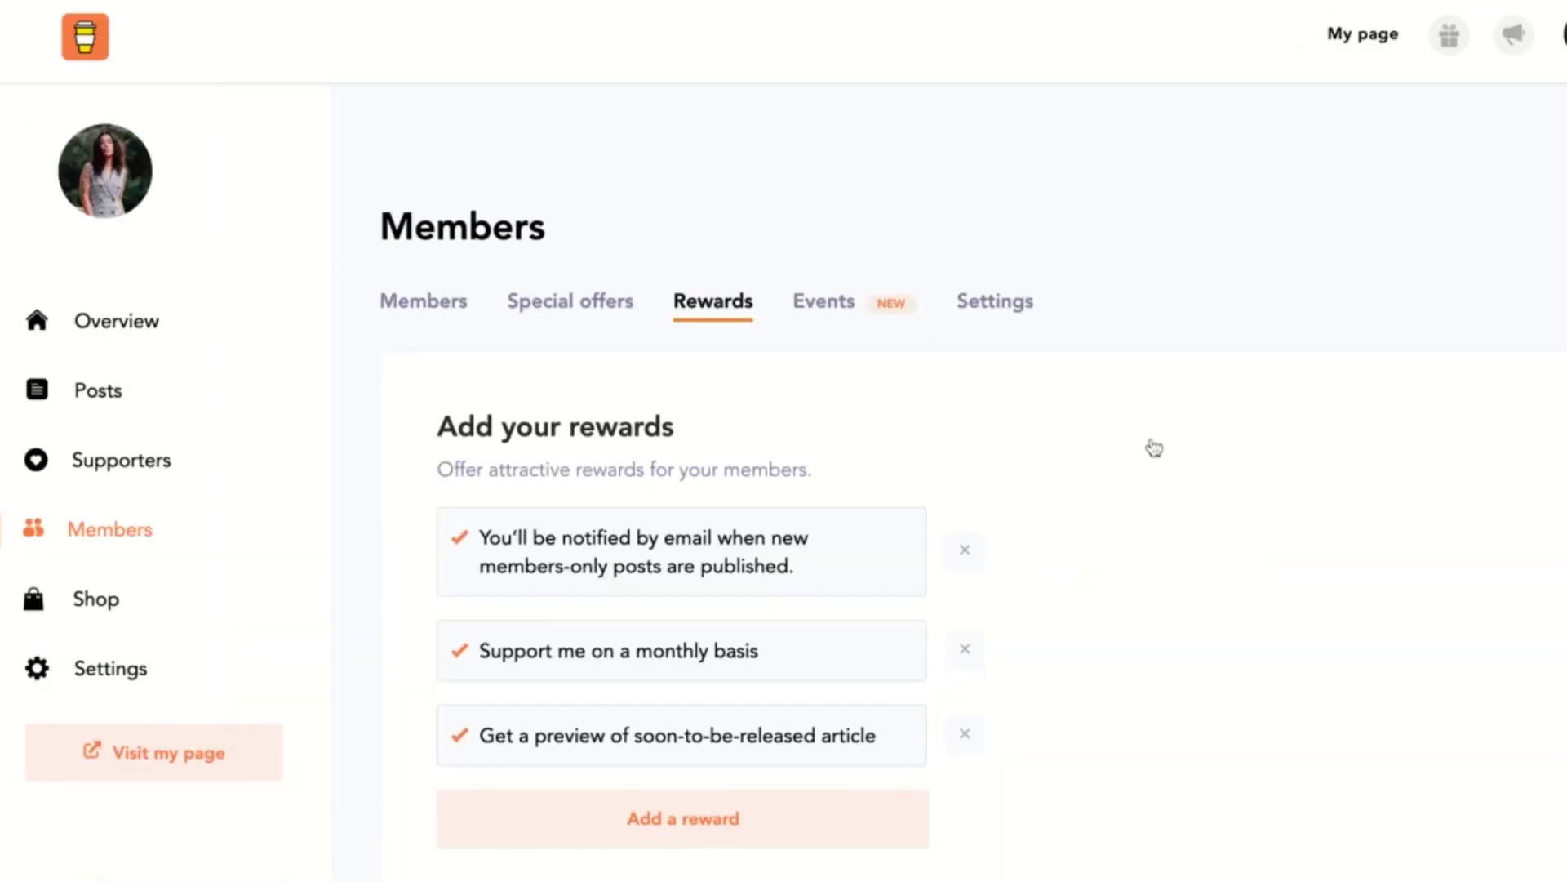
scroll(1154, 447, down, 2)
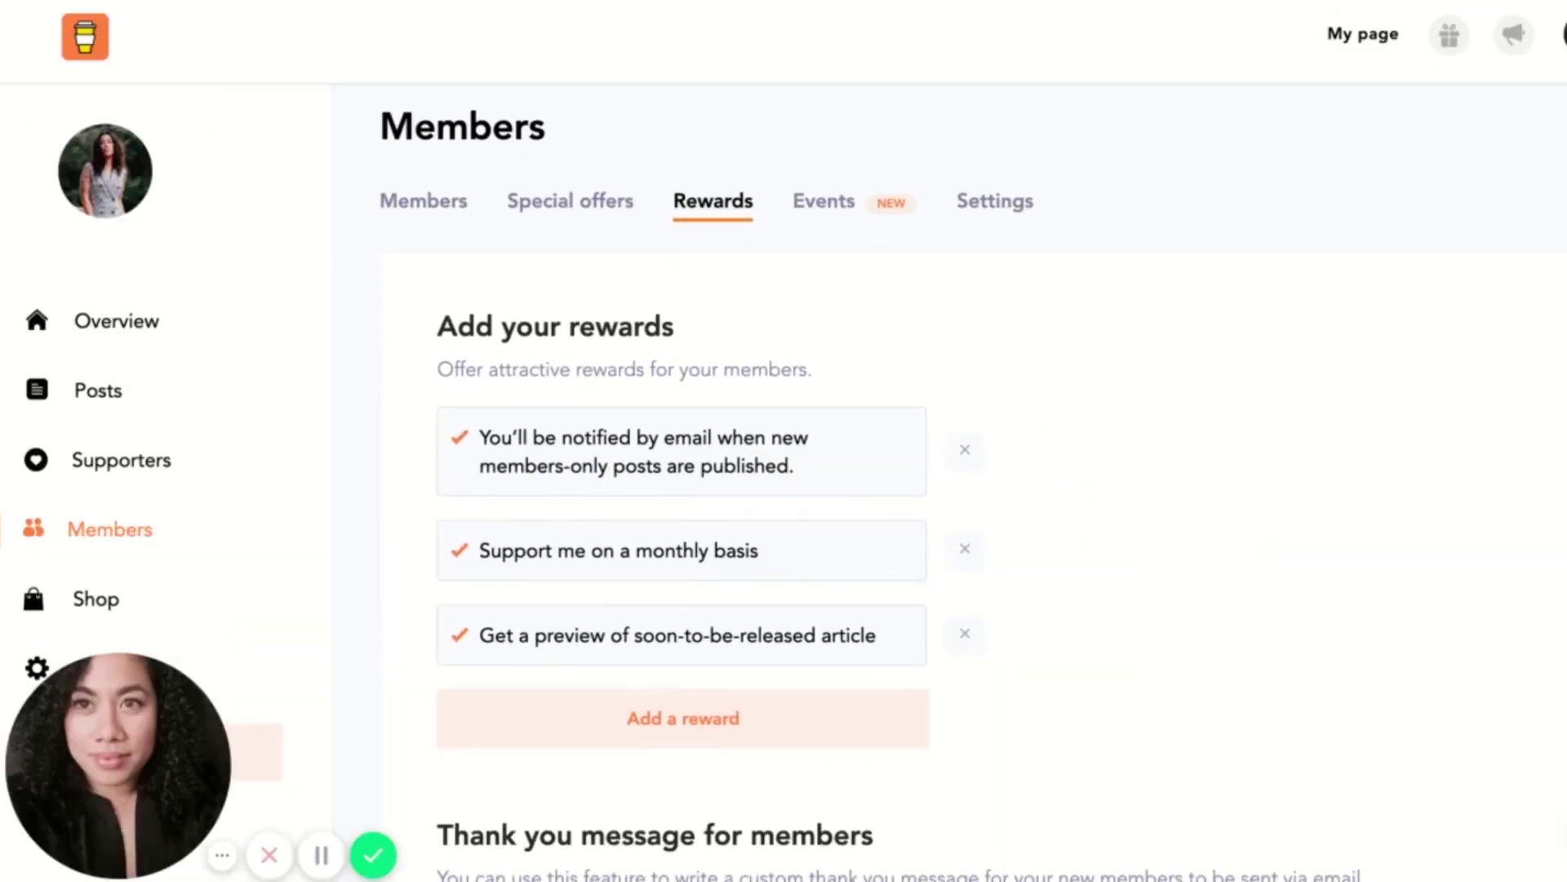
scroll(949, 490, down, 2)
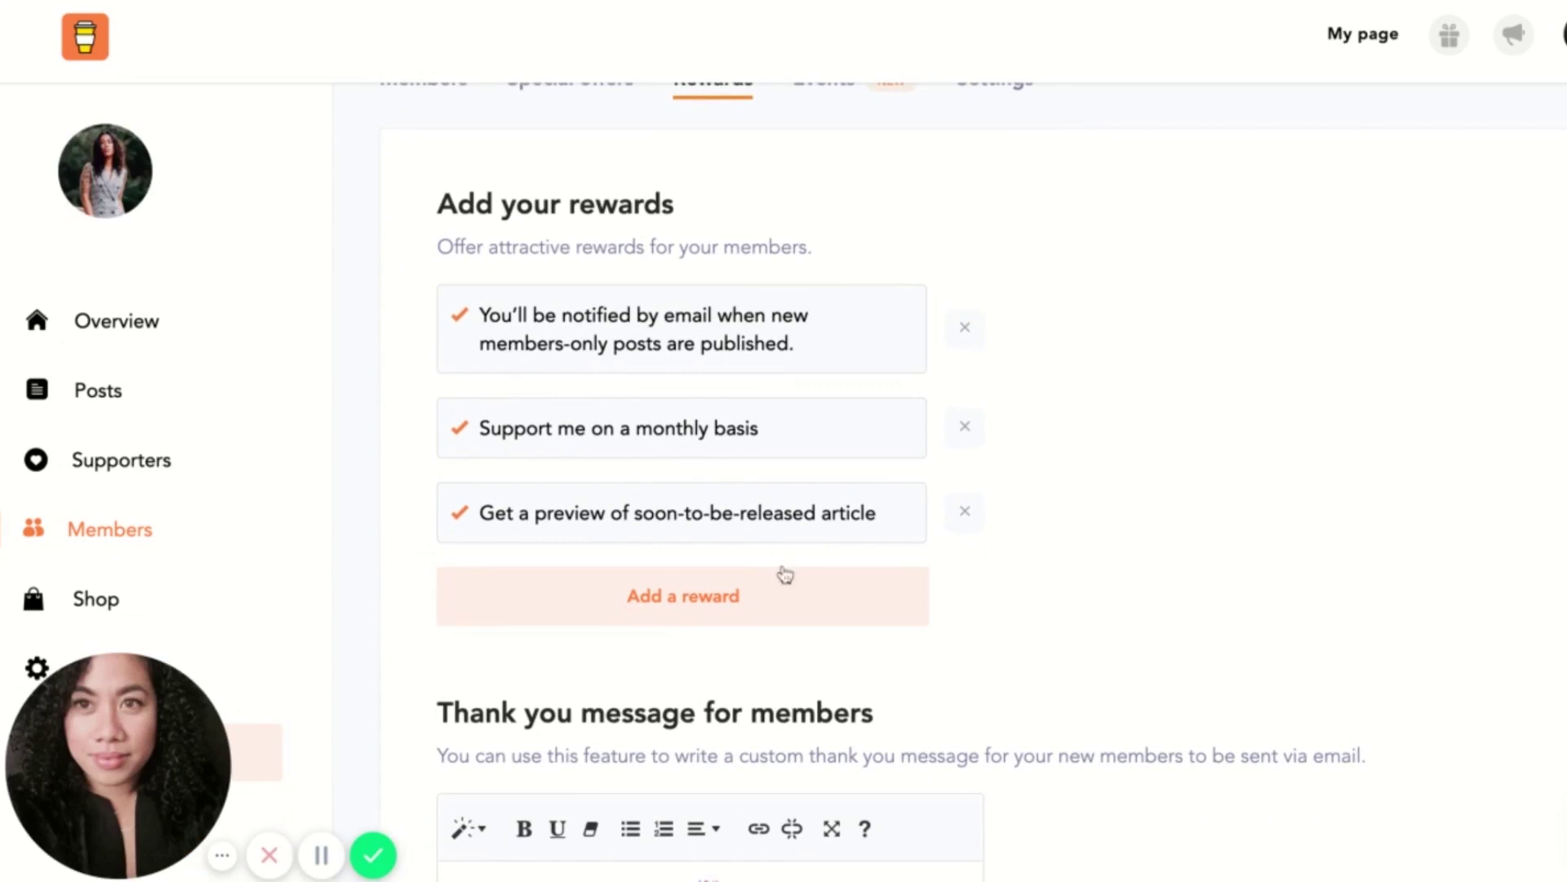
scroll(1075, 626, down, 3)
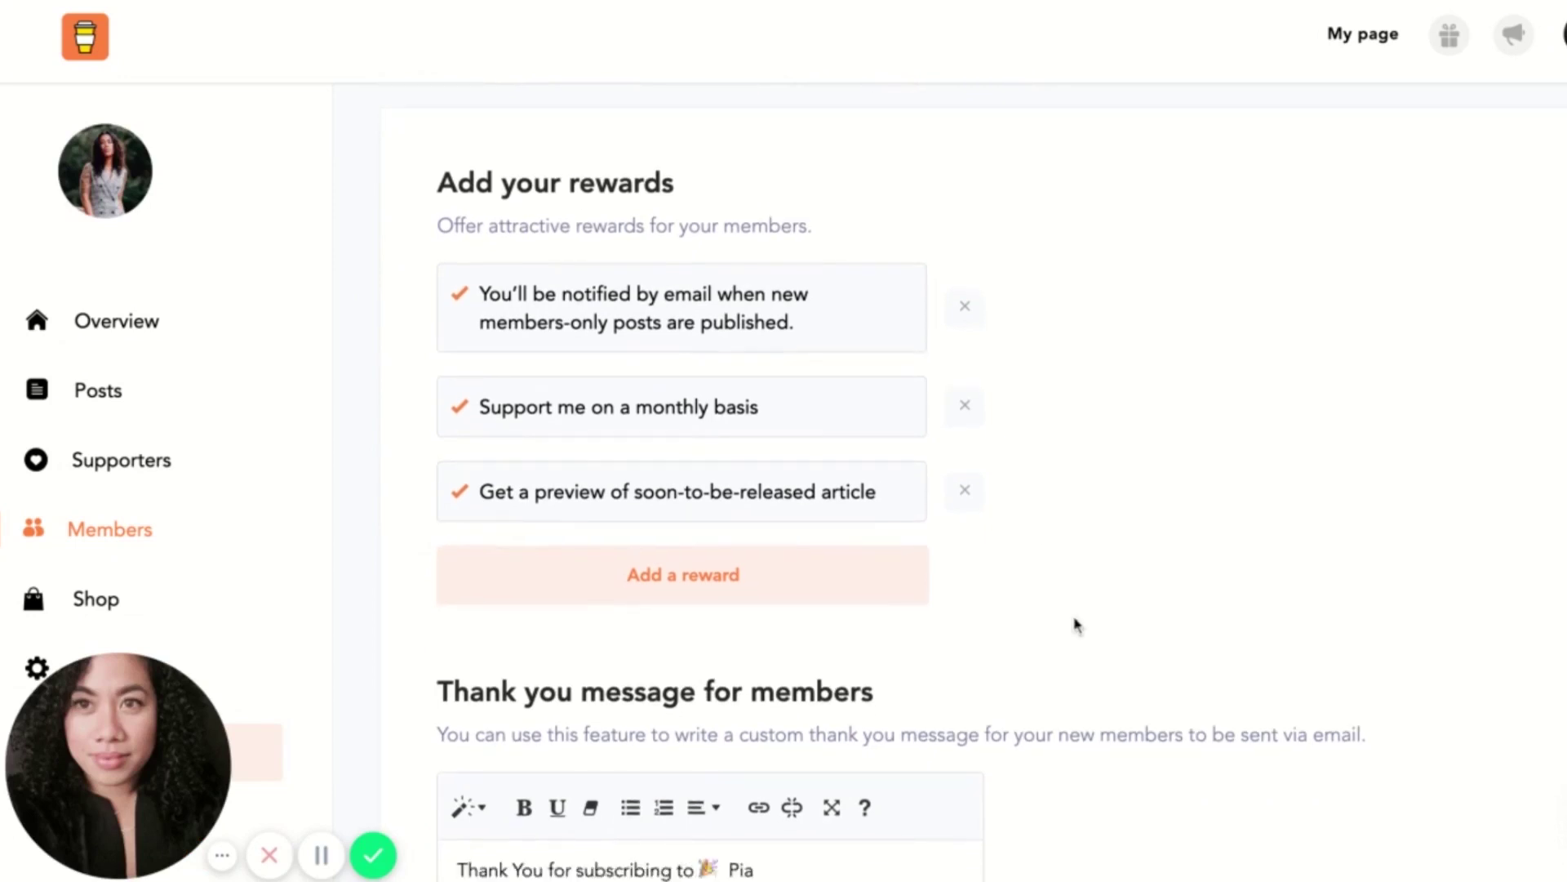
scroll(1107, 660, down, 3)
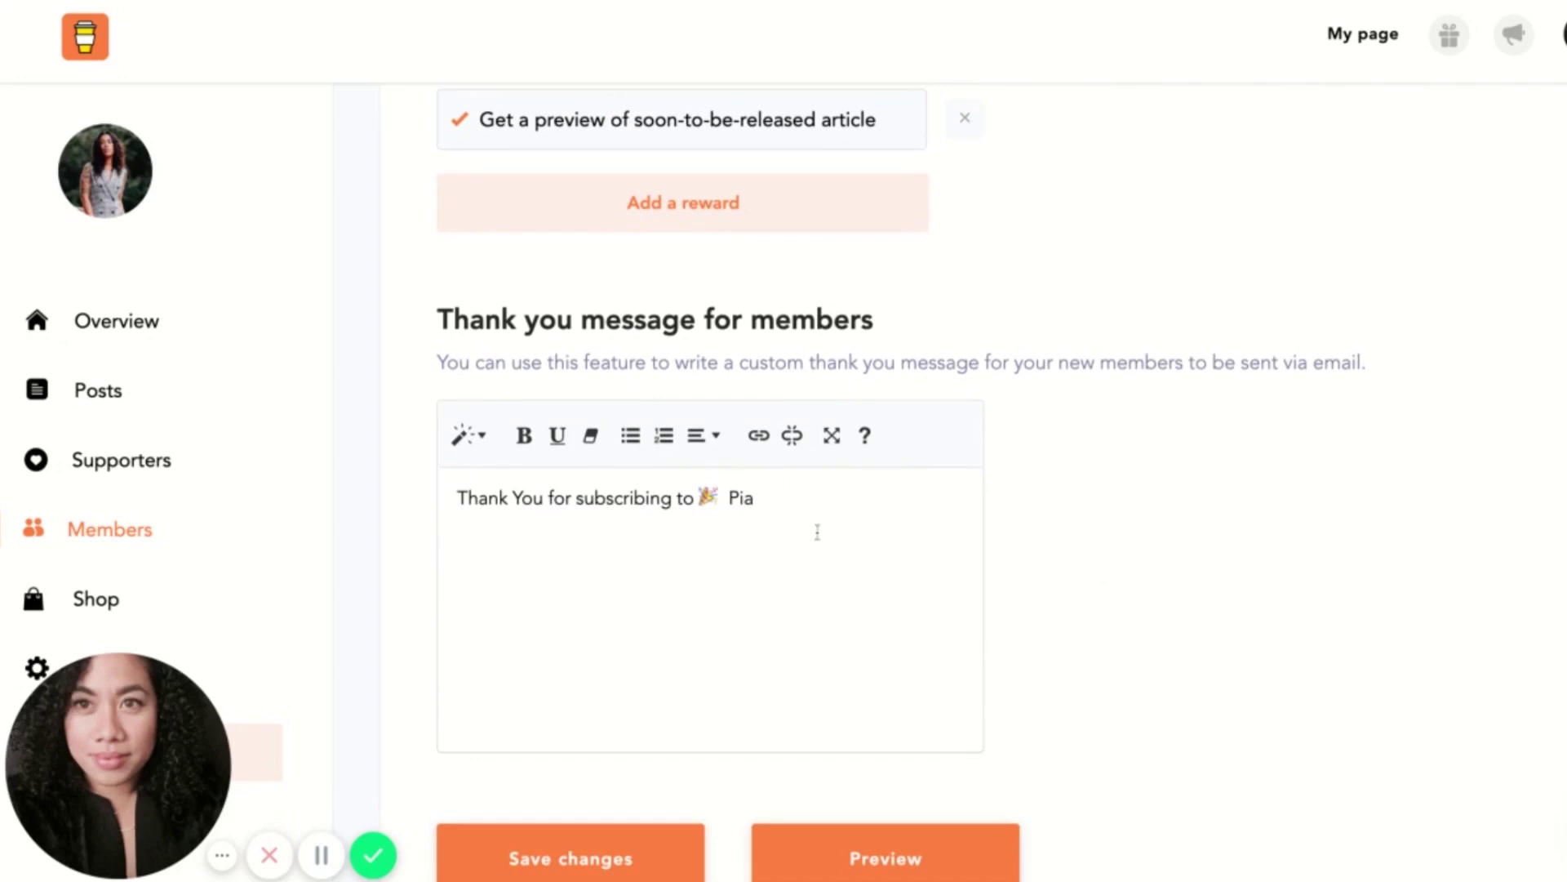
click(793, 508)
key(BackSpace)
key(BackSpace)
key(BackSpace)
Step: Insert "my page and for supporting my work" before the emoji in the thank you message
click(696, 499)
text(my page and for )
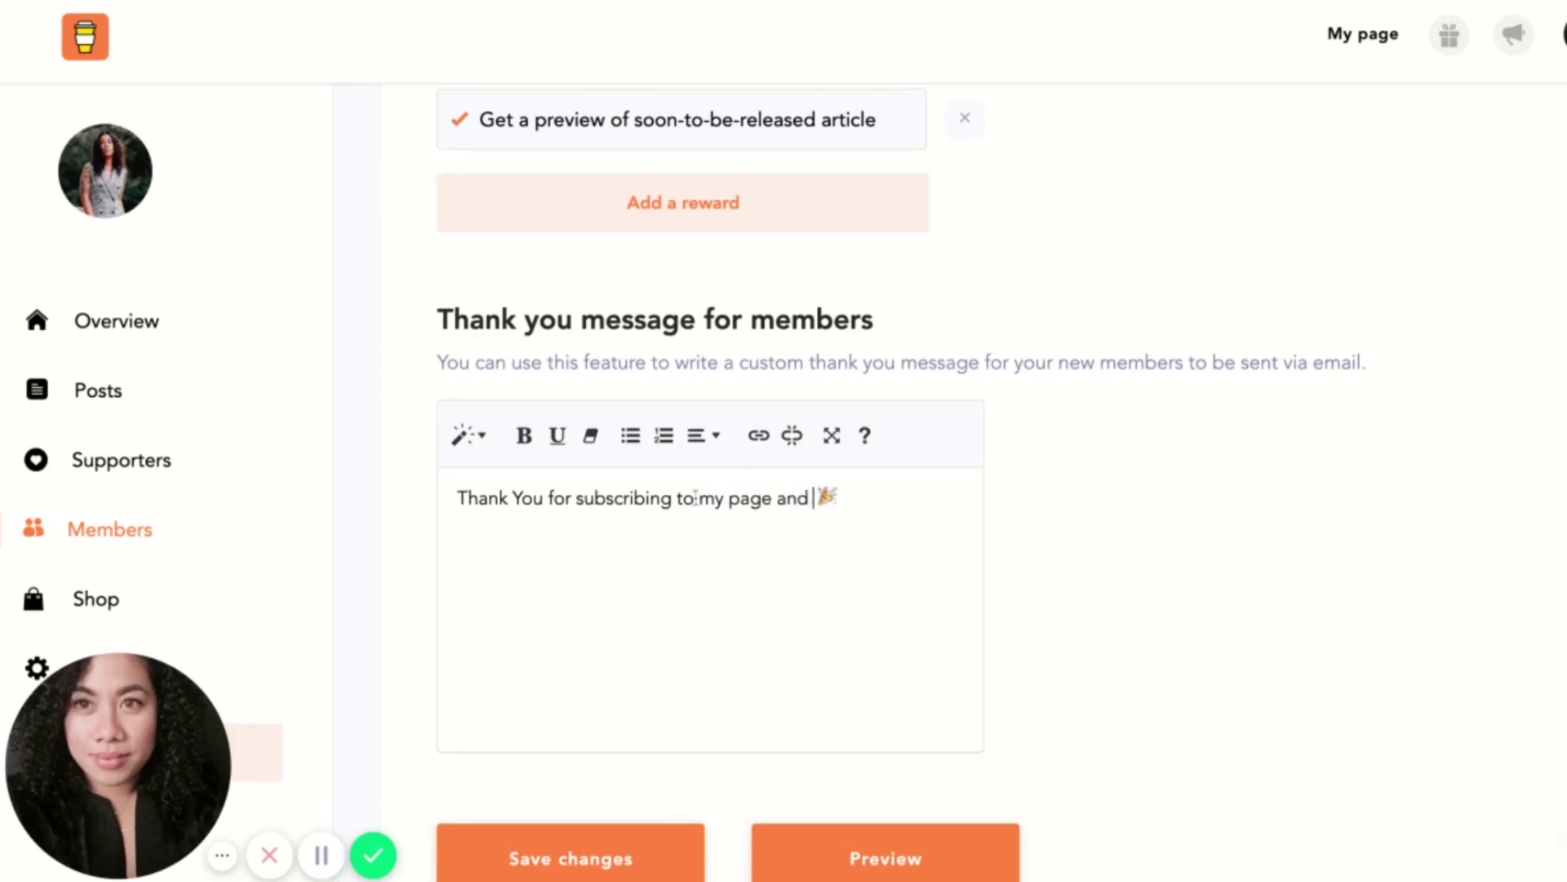
text(supporting my wo)
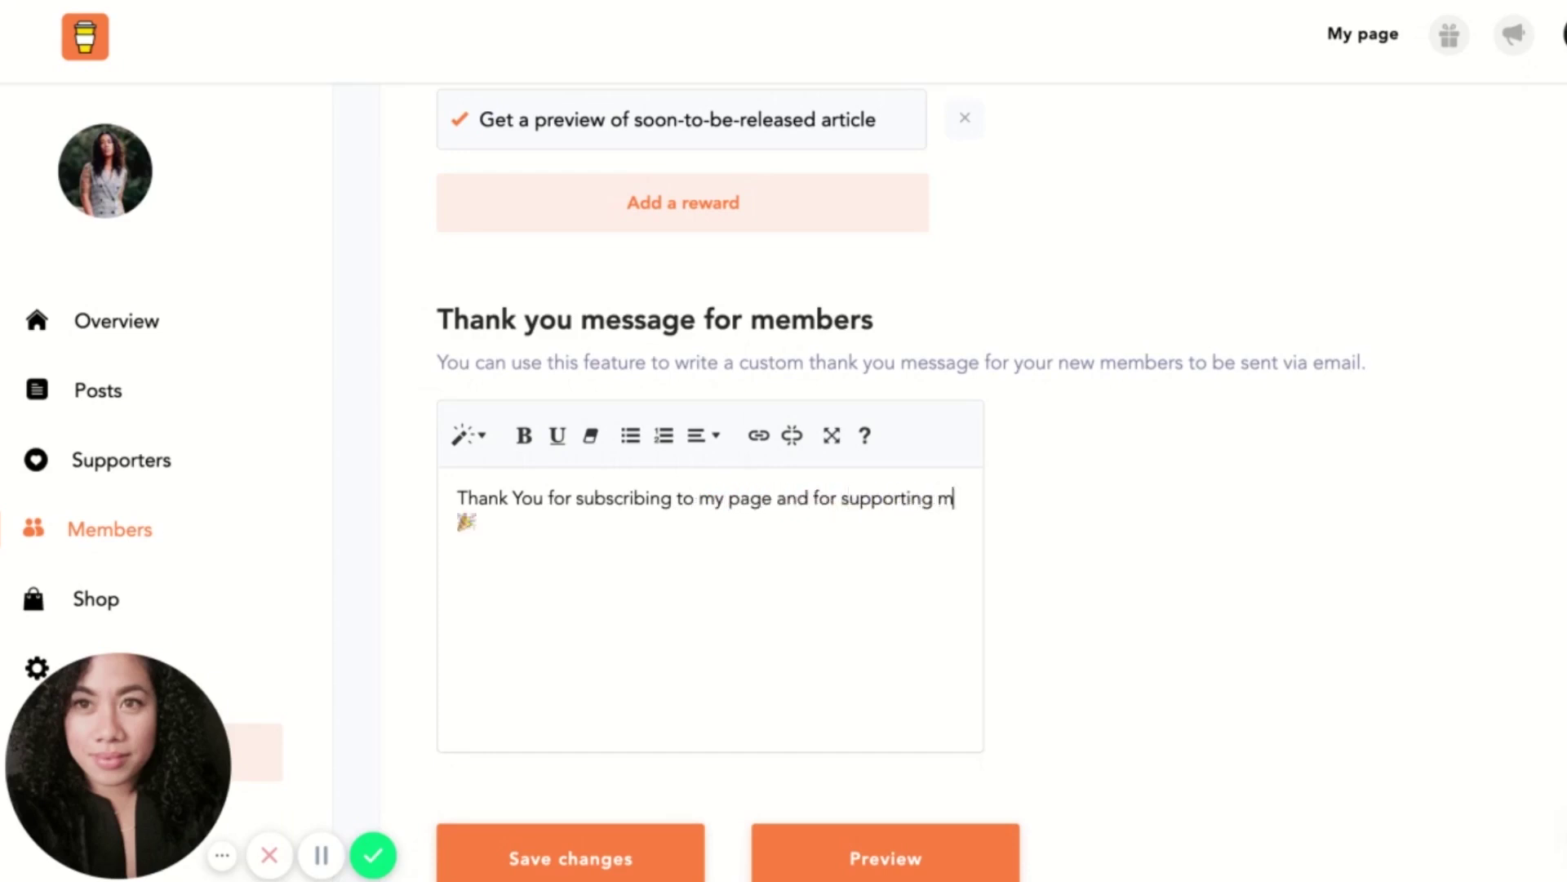
text(rk)
Step: Add a closing line with "Love," and the creator's first name to the thank you message, and save the changes
key(End)
key(Return)
text(Love, Pia)
scroll(948, 588, down, 3)
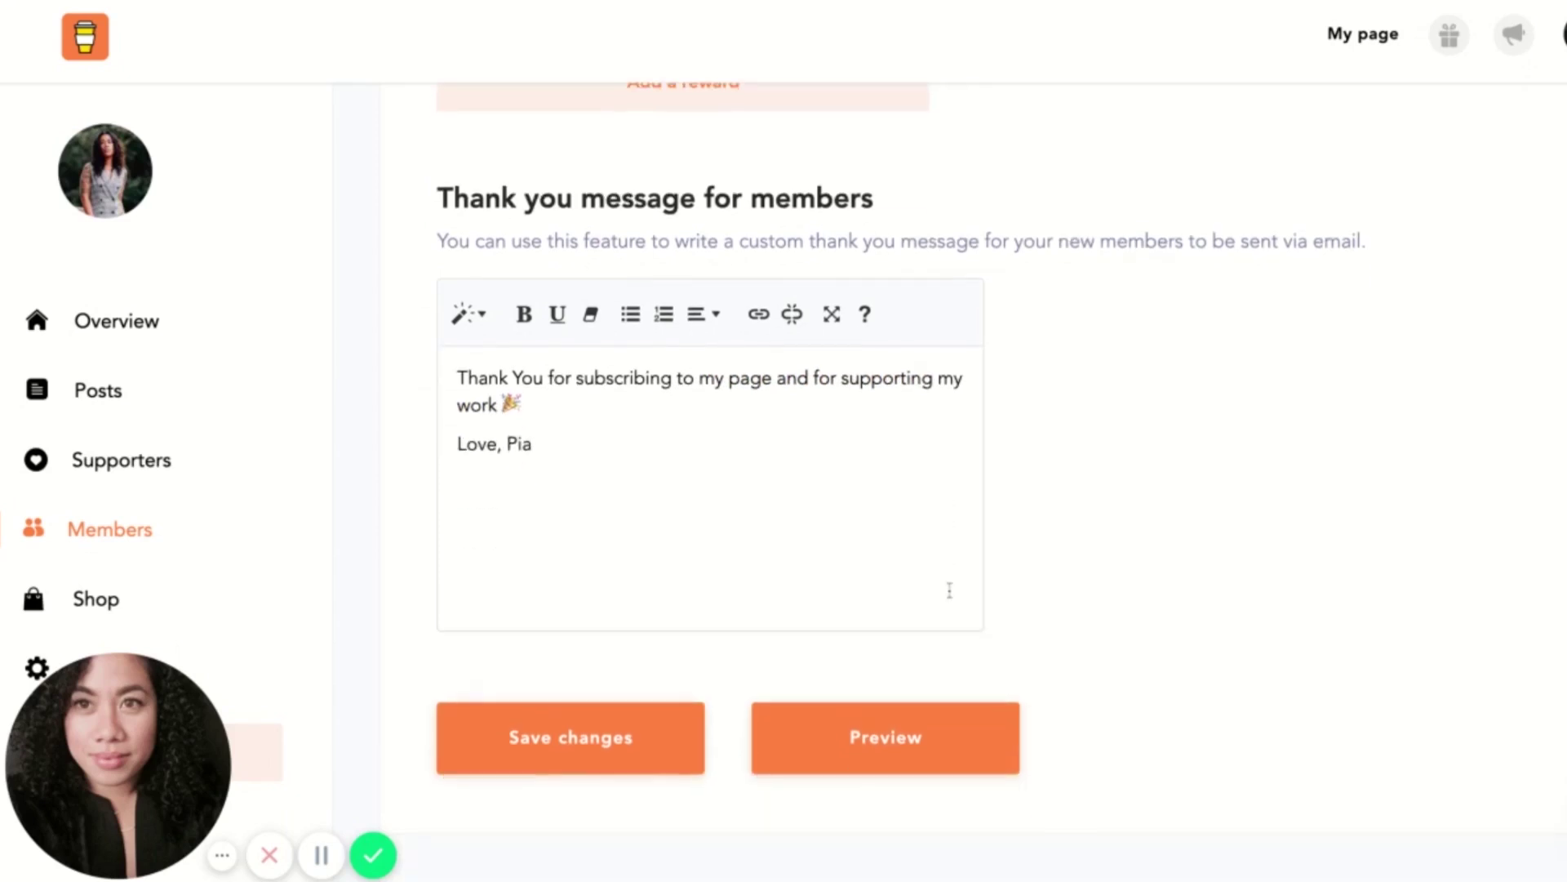
click(672, 720)
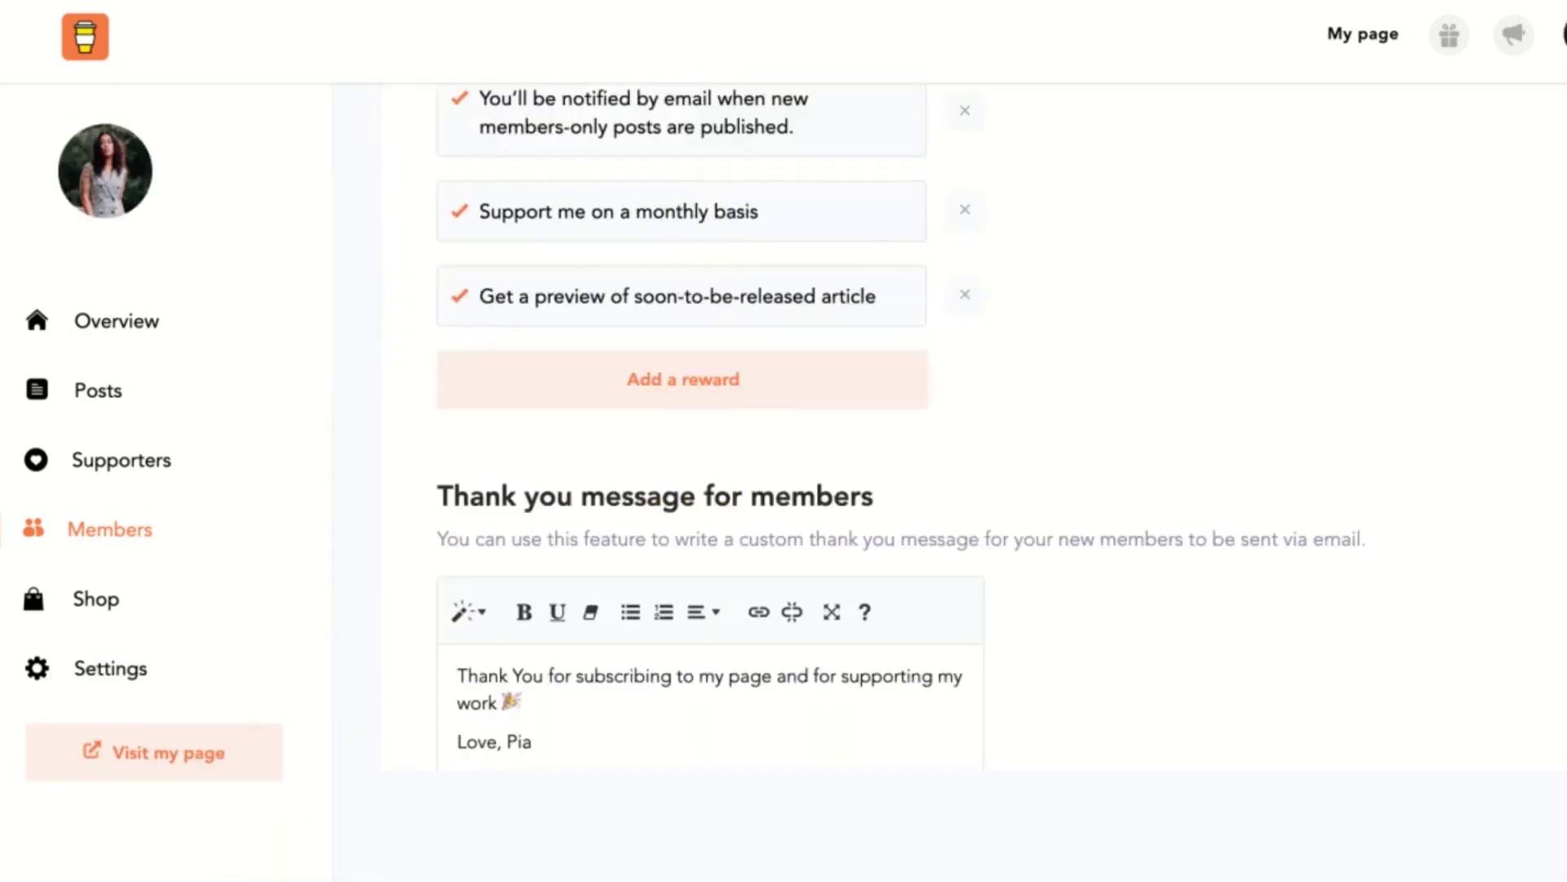
Step: Preview the thank you message as new members see it, and close the preview
scroll(742, 456, down, 2)
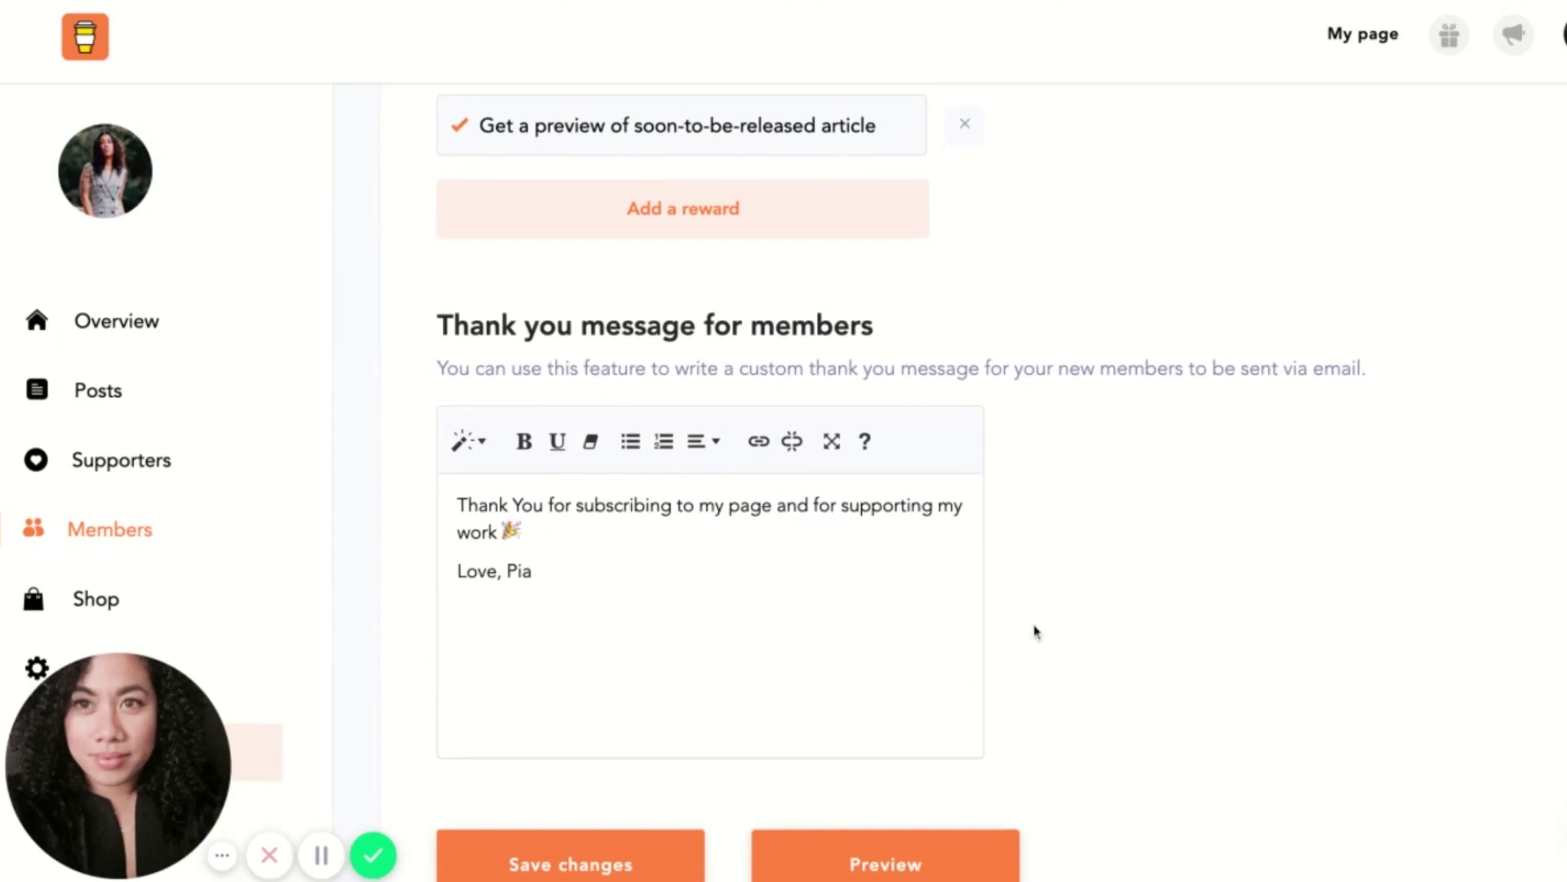
scroll(1034, 631, down, 2)
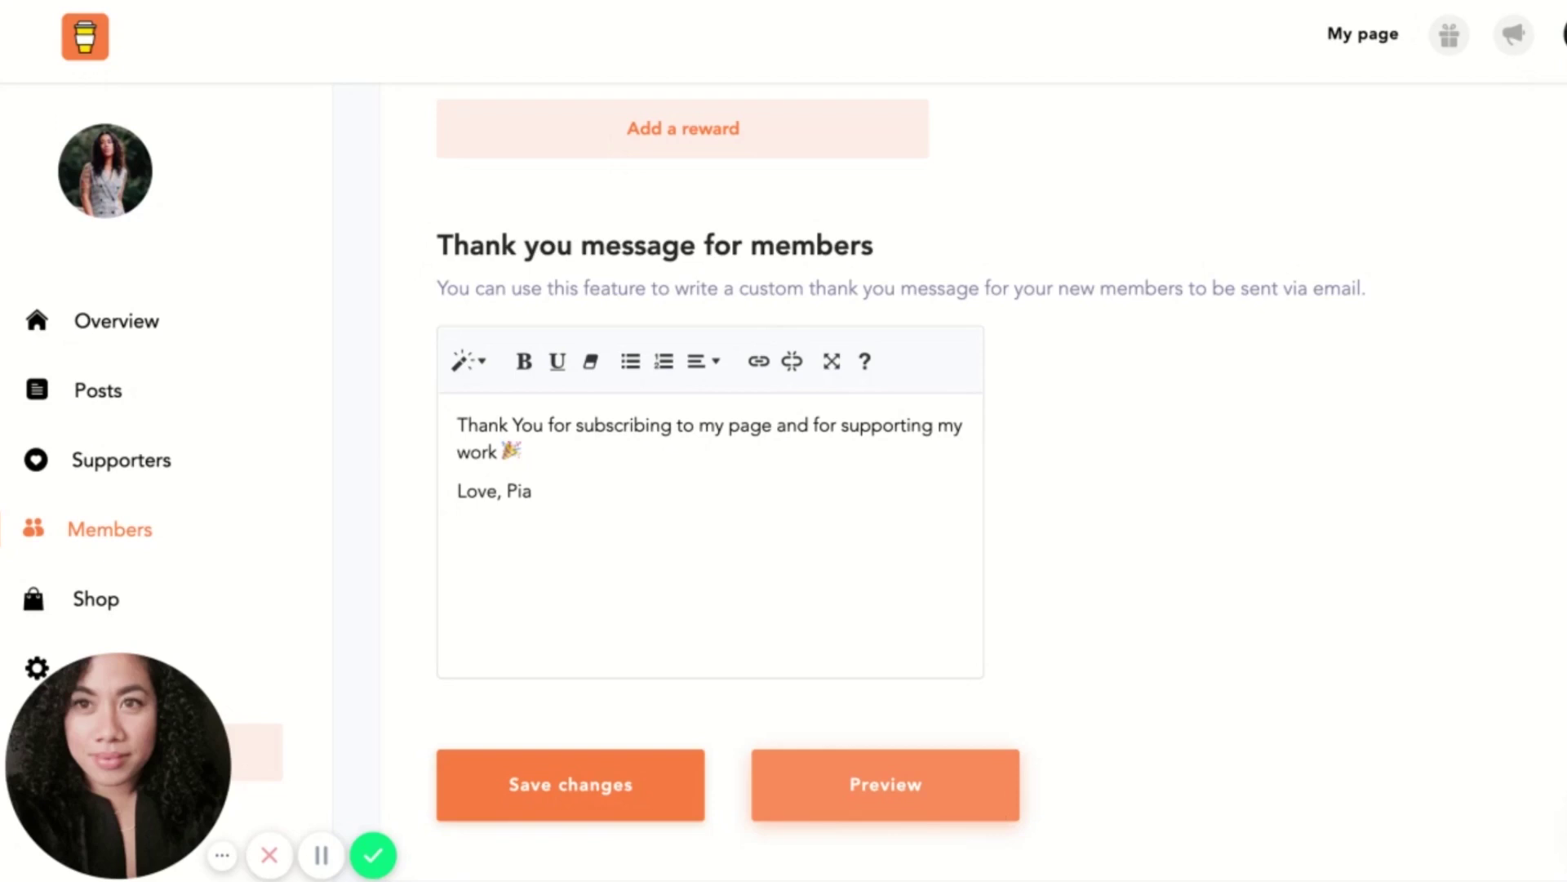
click(885, 784)
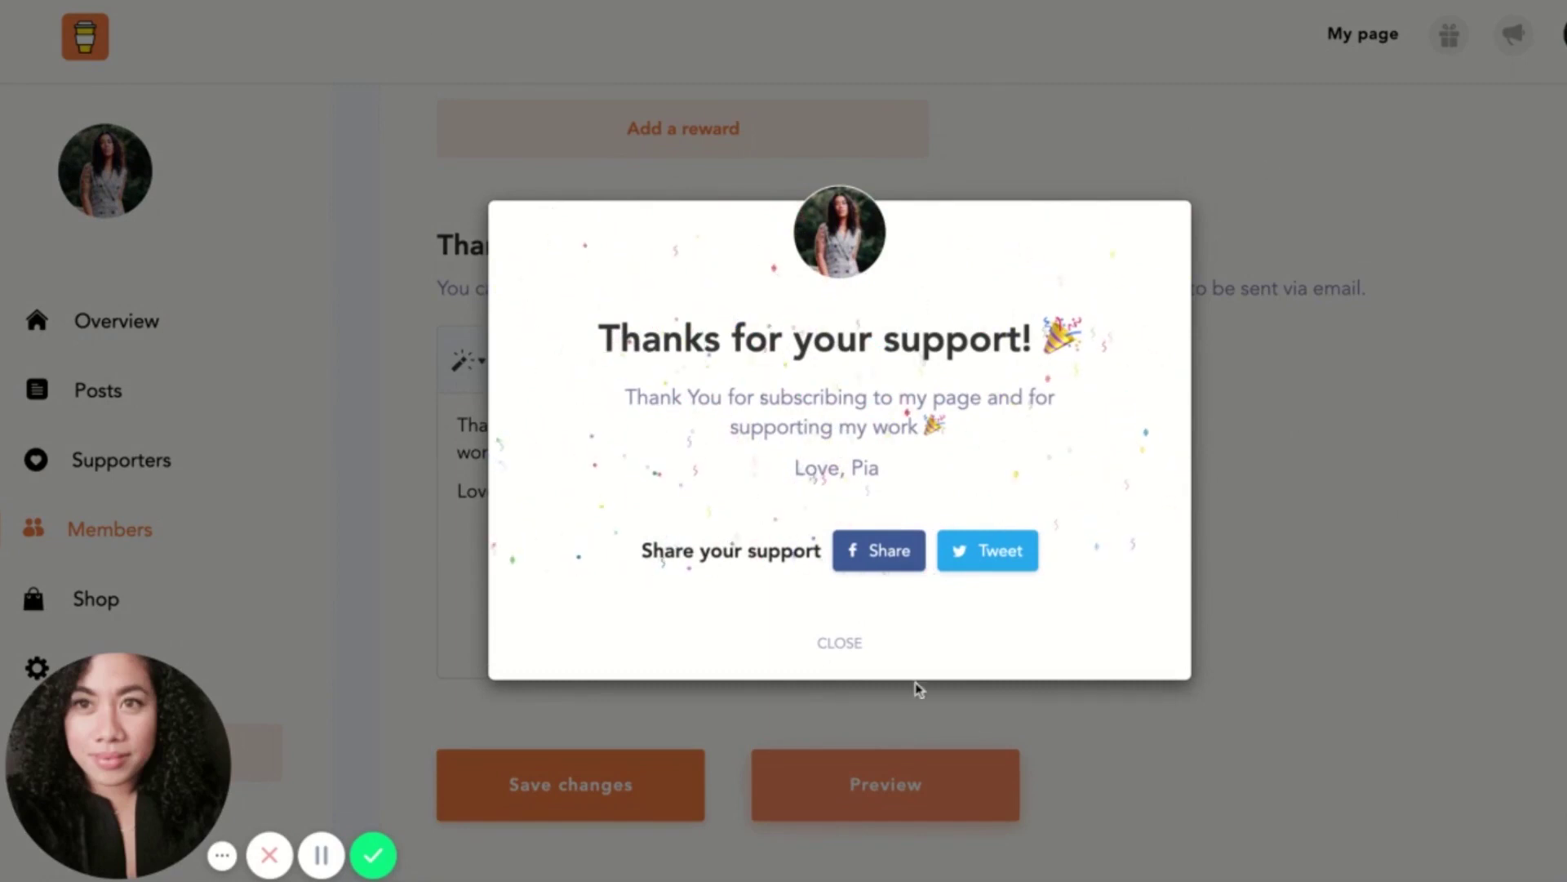
click(839, 642)
Step: In the membership settings, make membership the primary widget and save the changes
scroll(1297, 623, up, 8)
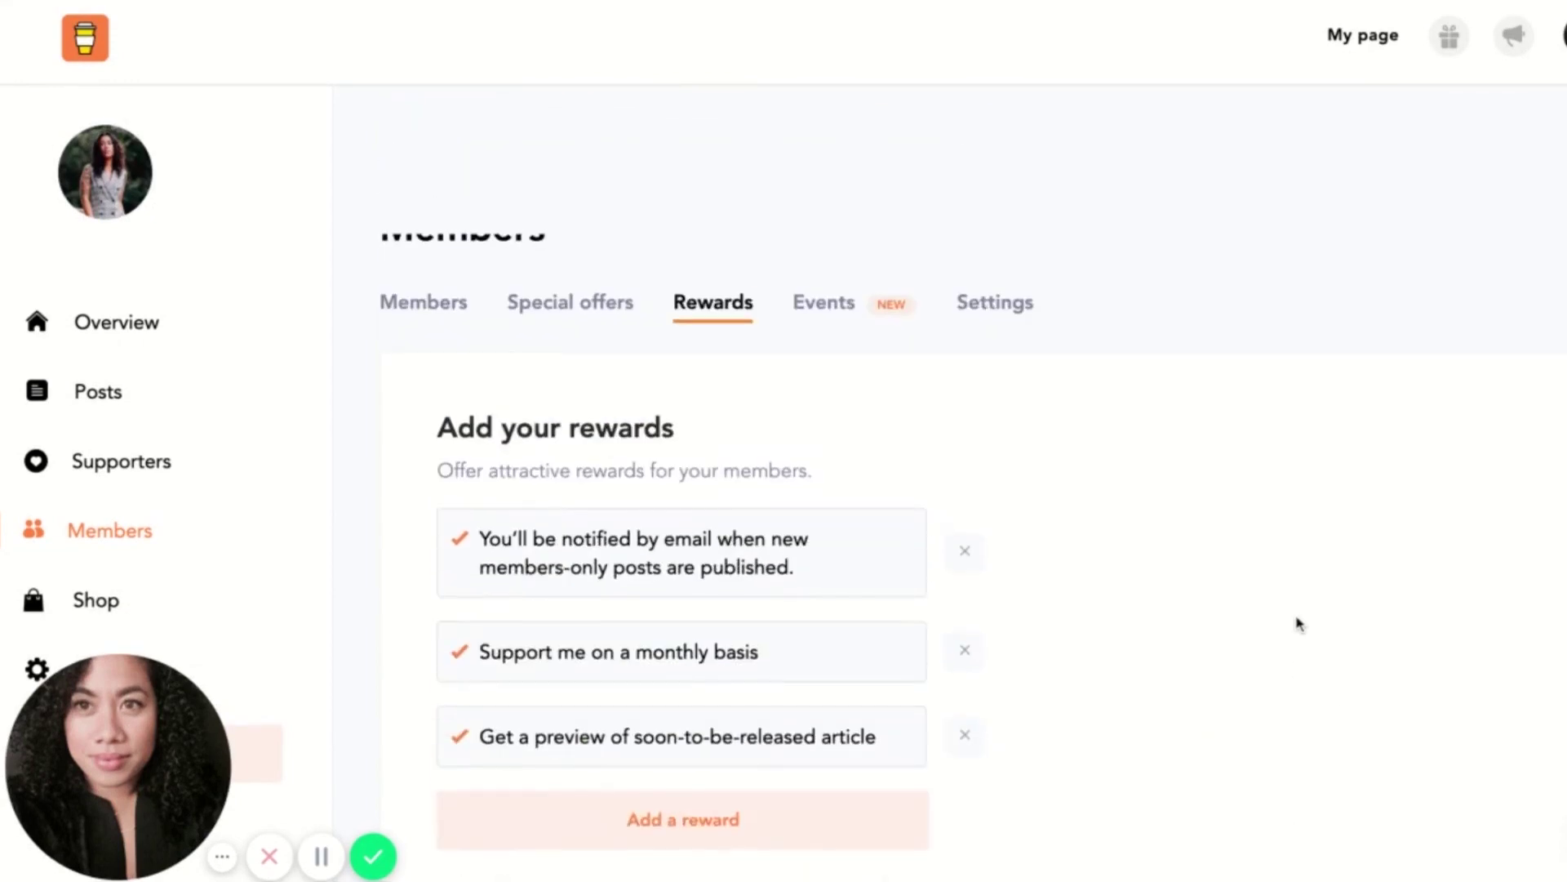
click(995, 302)
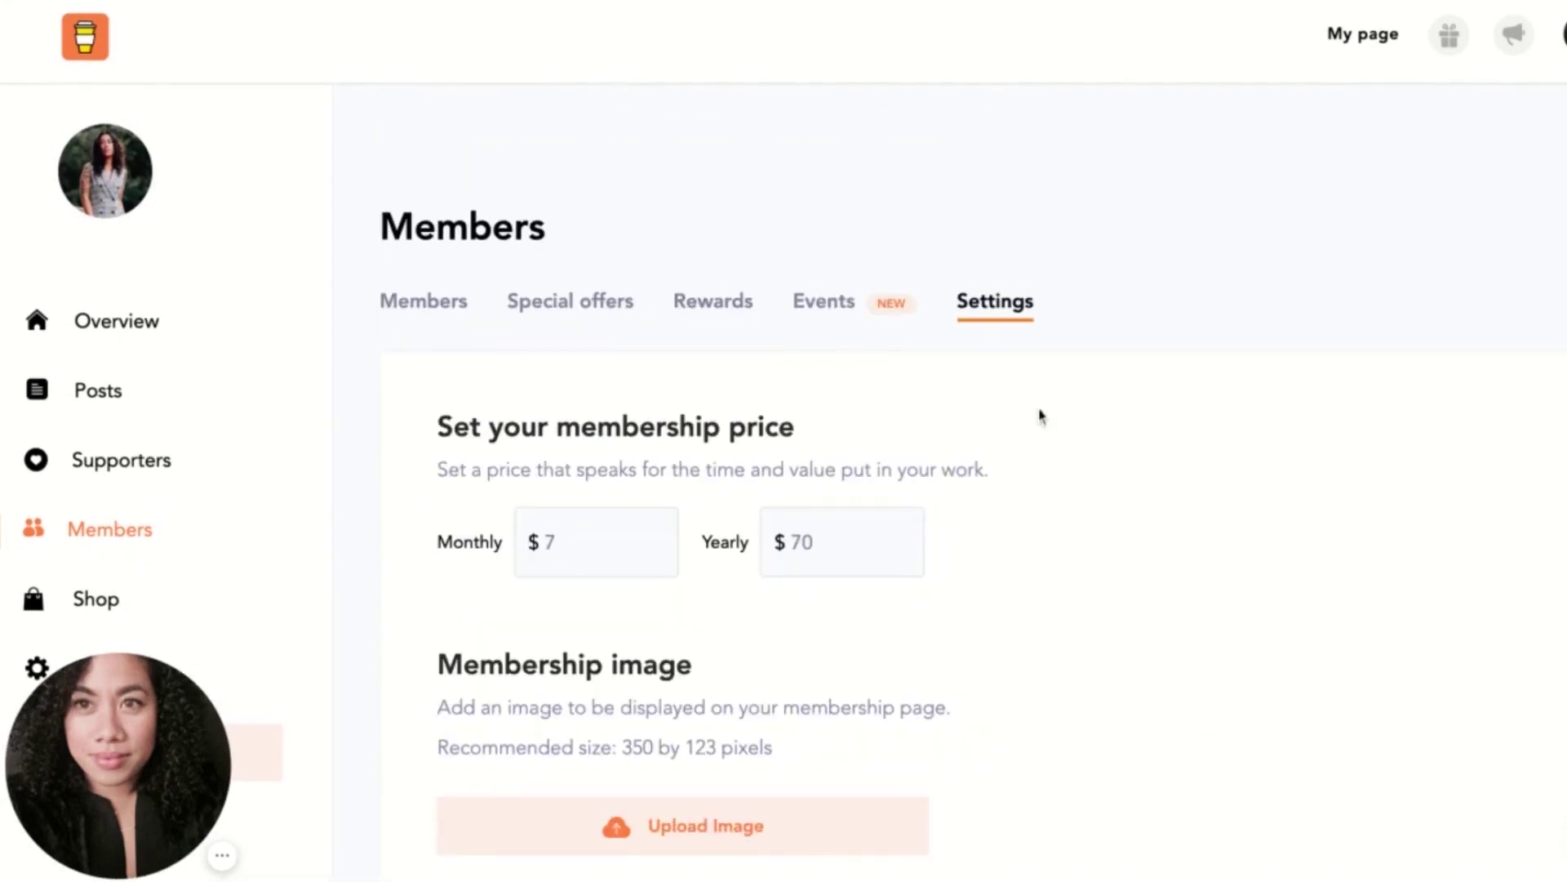
scroll(1039, 415, down, 1)
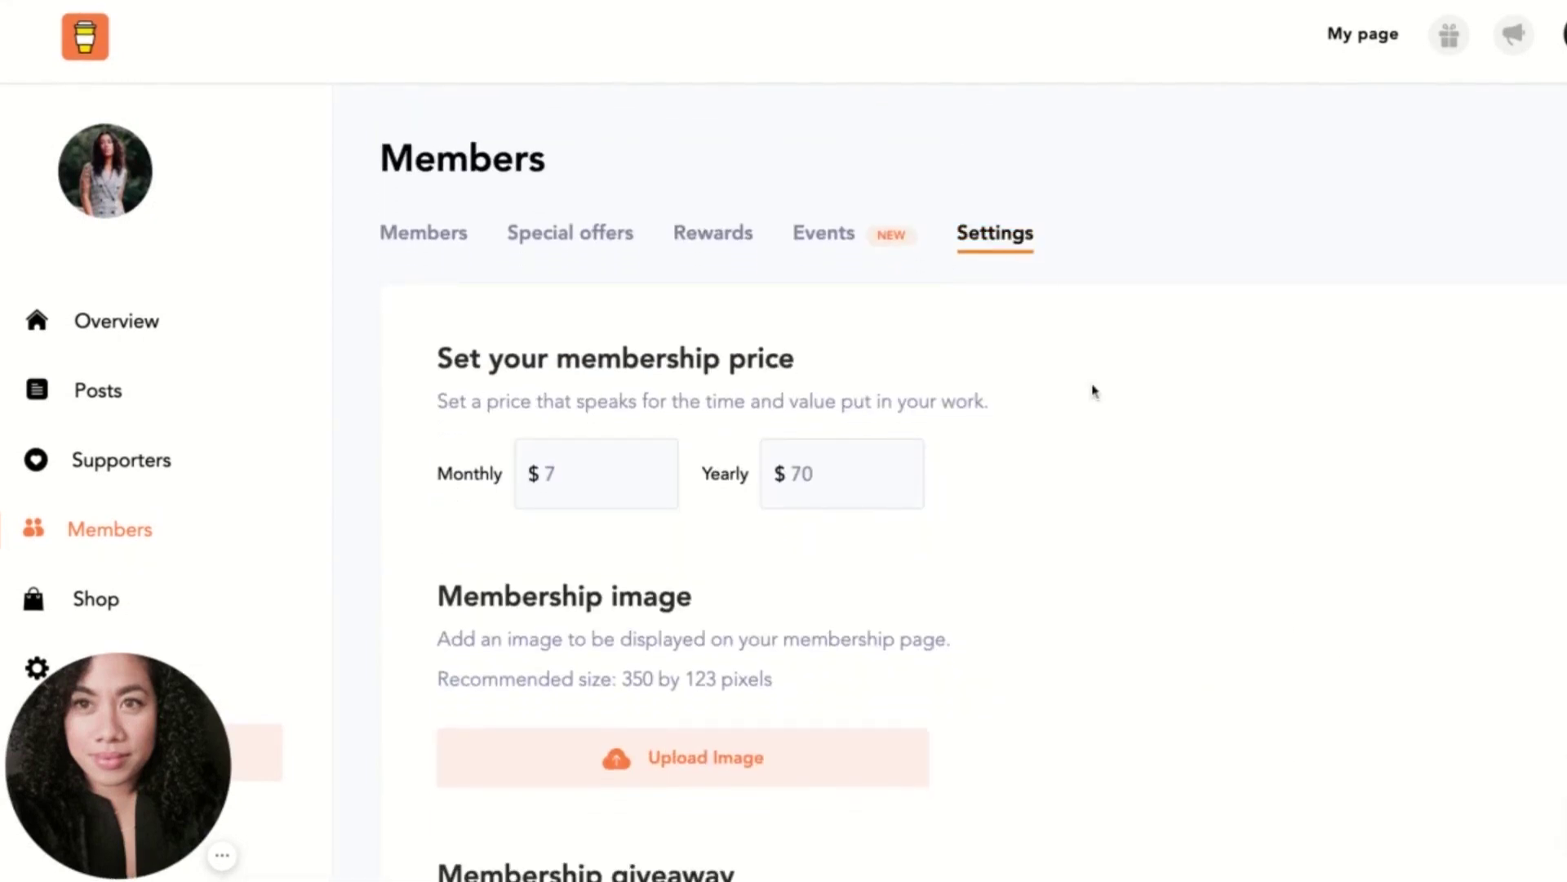
scroll(1094, 392, down, 1)
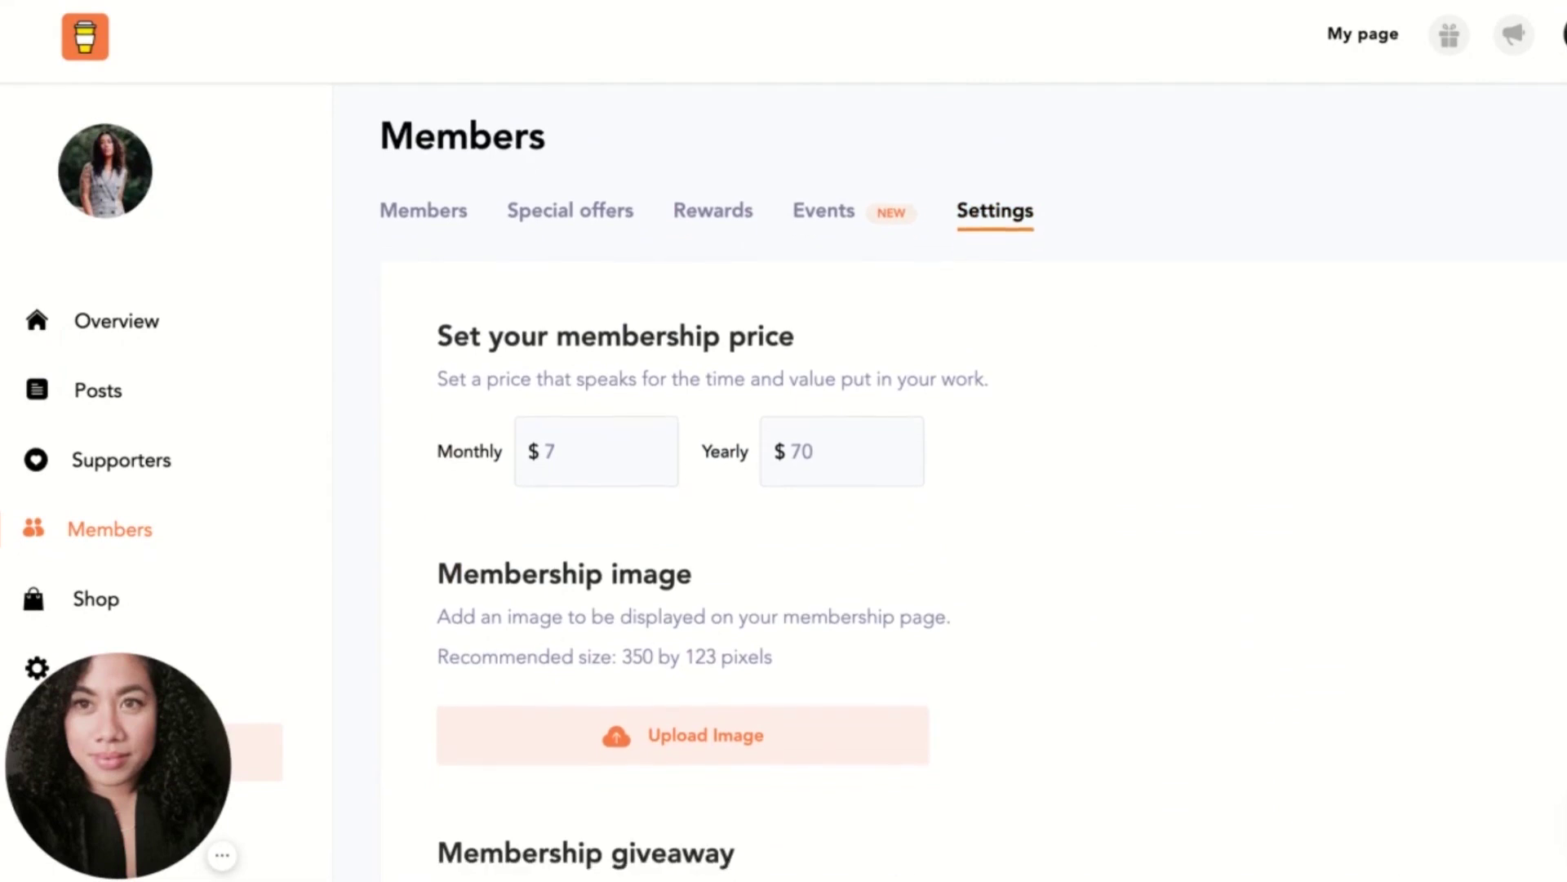
scroll(1026, 394, down, 3)
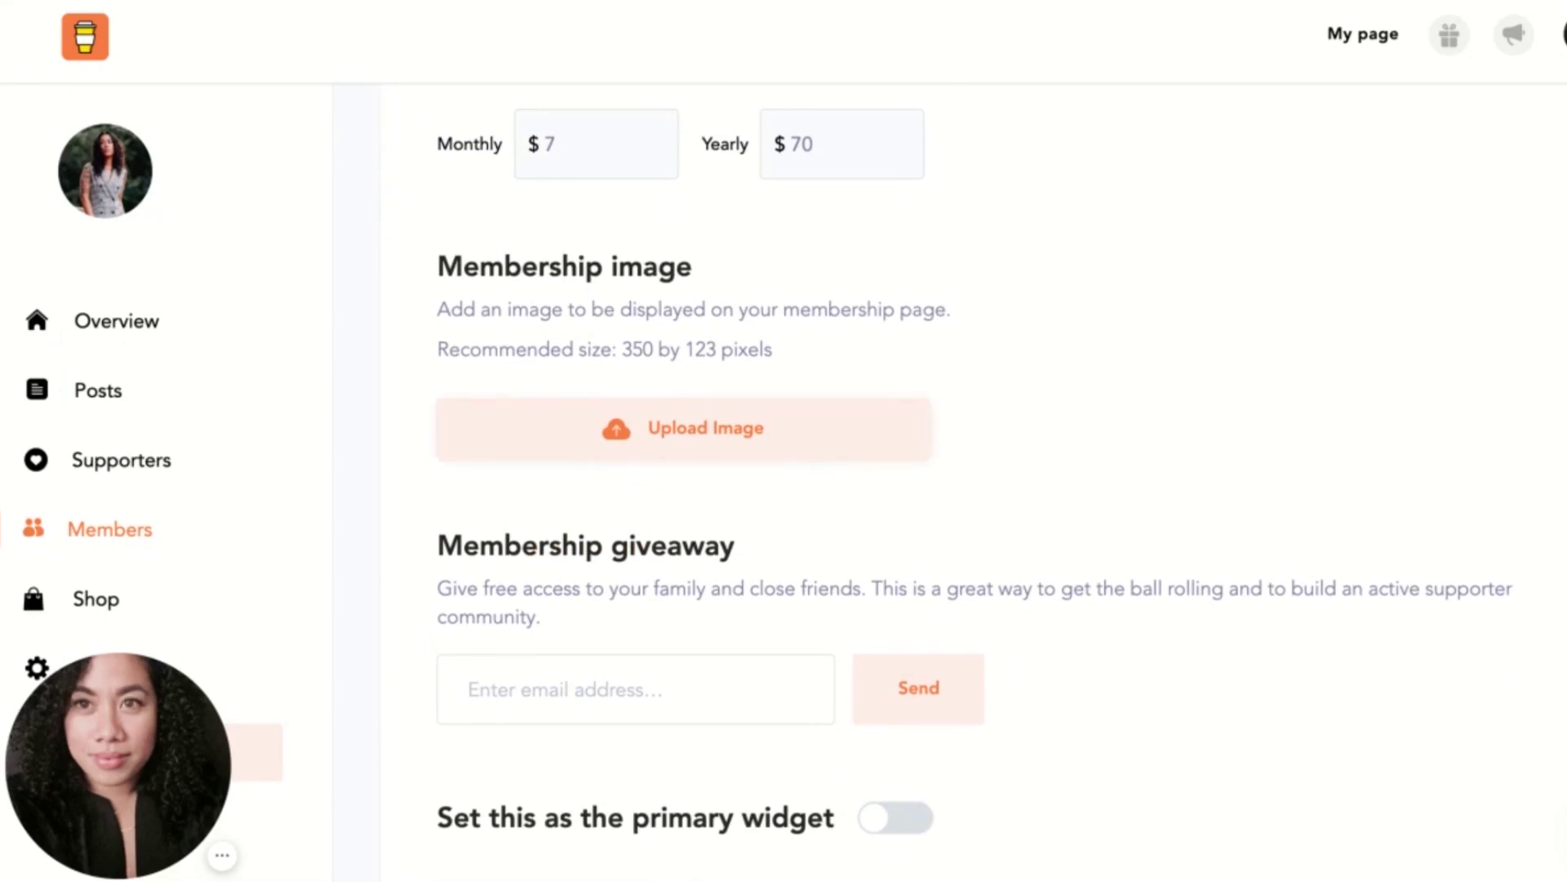
scroll(979, 556, down, 3)
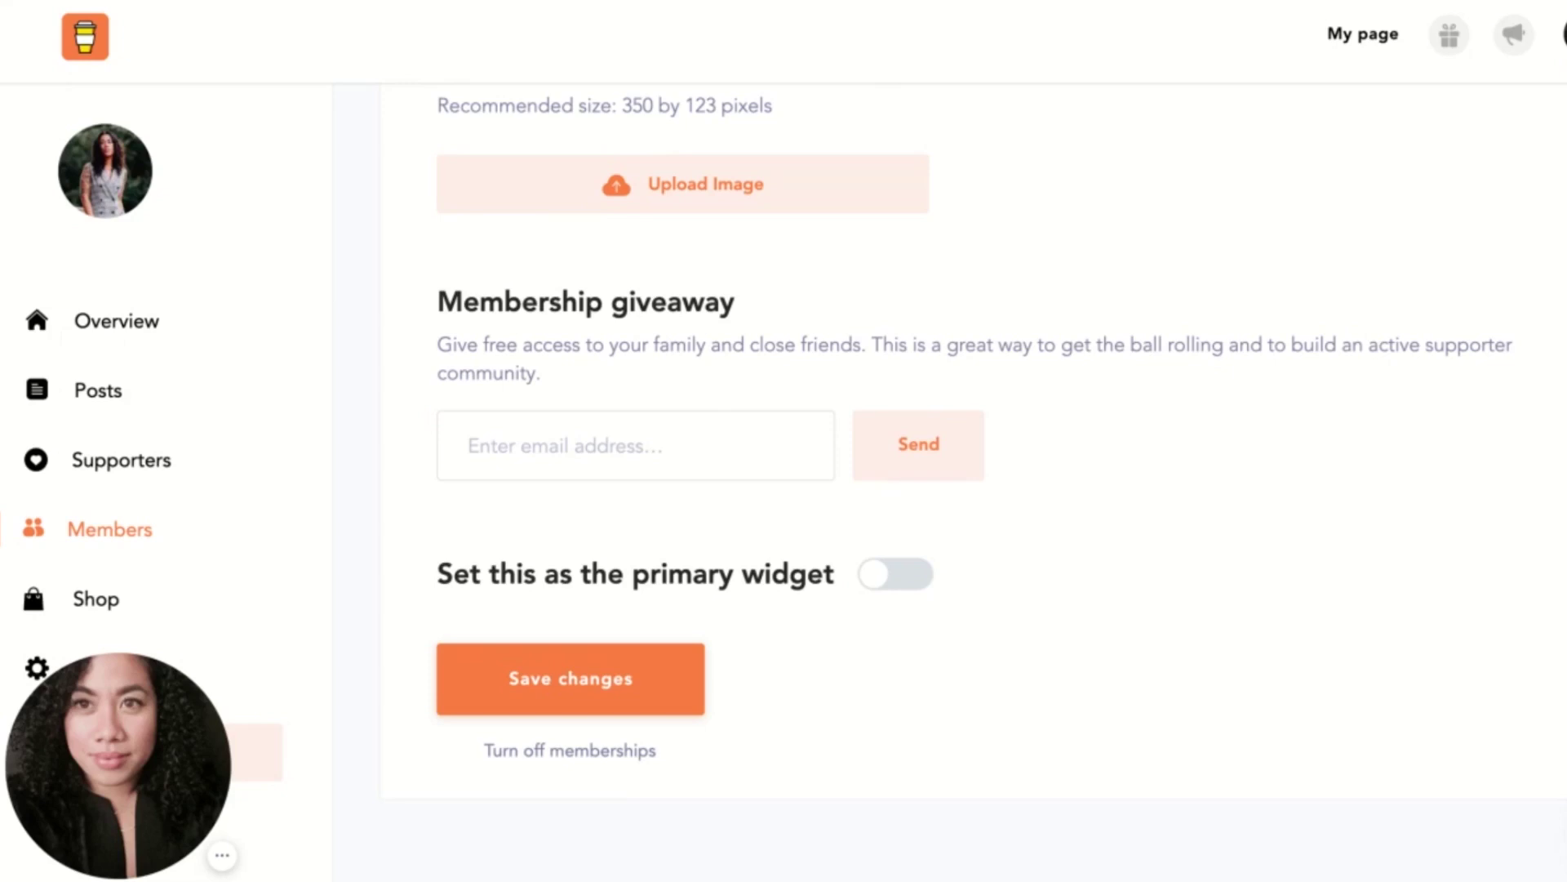
scroll(988, 529, down, 1)
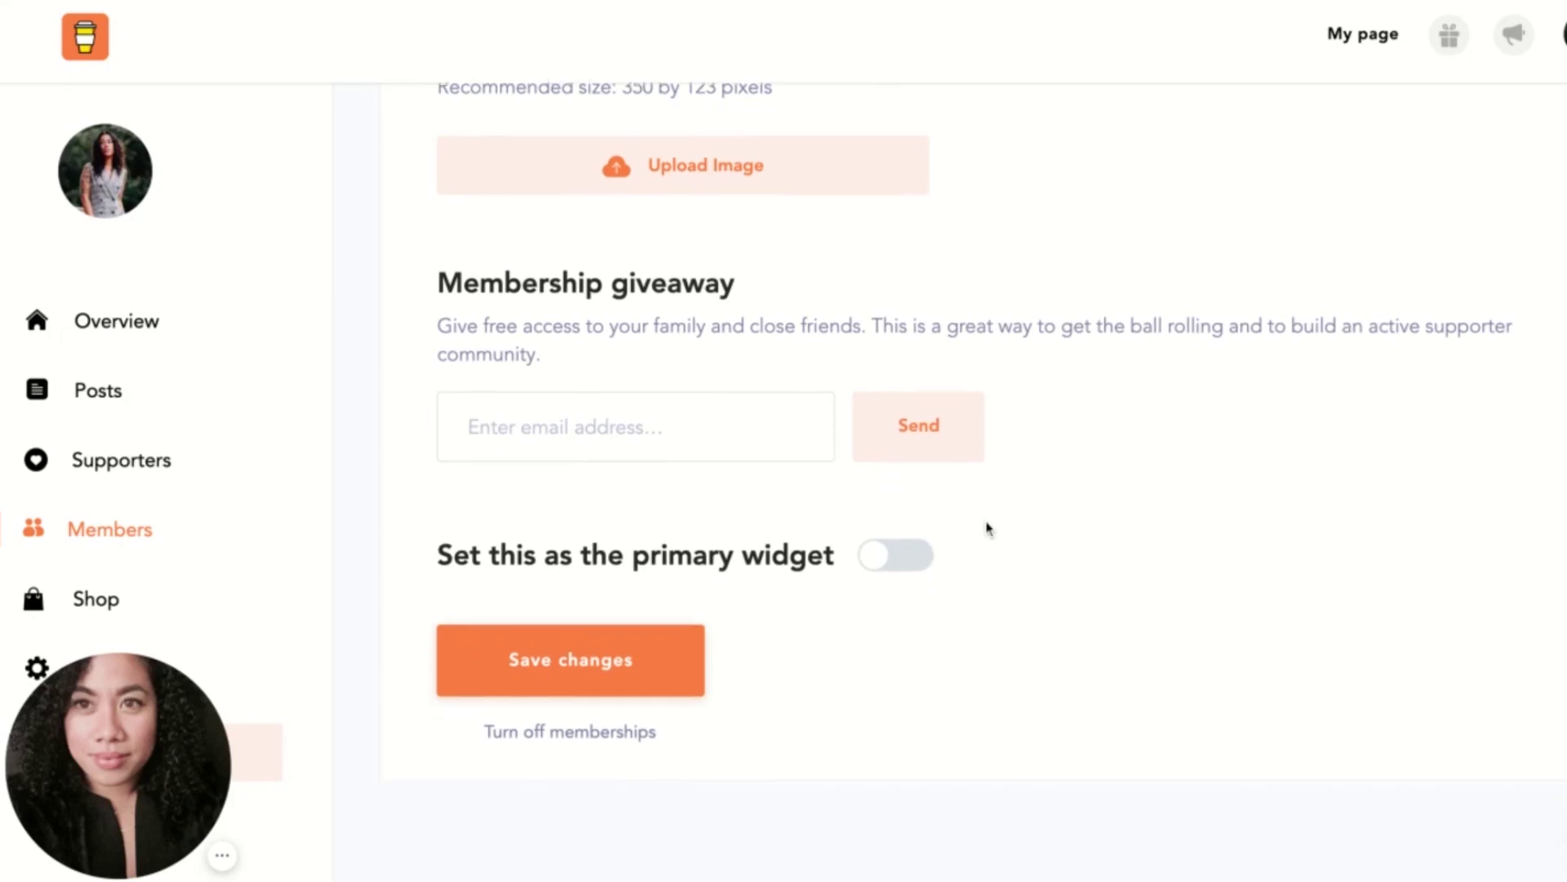
click(919, 548)
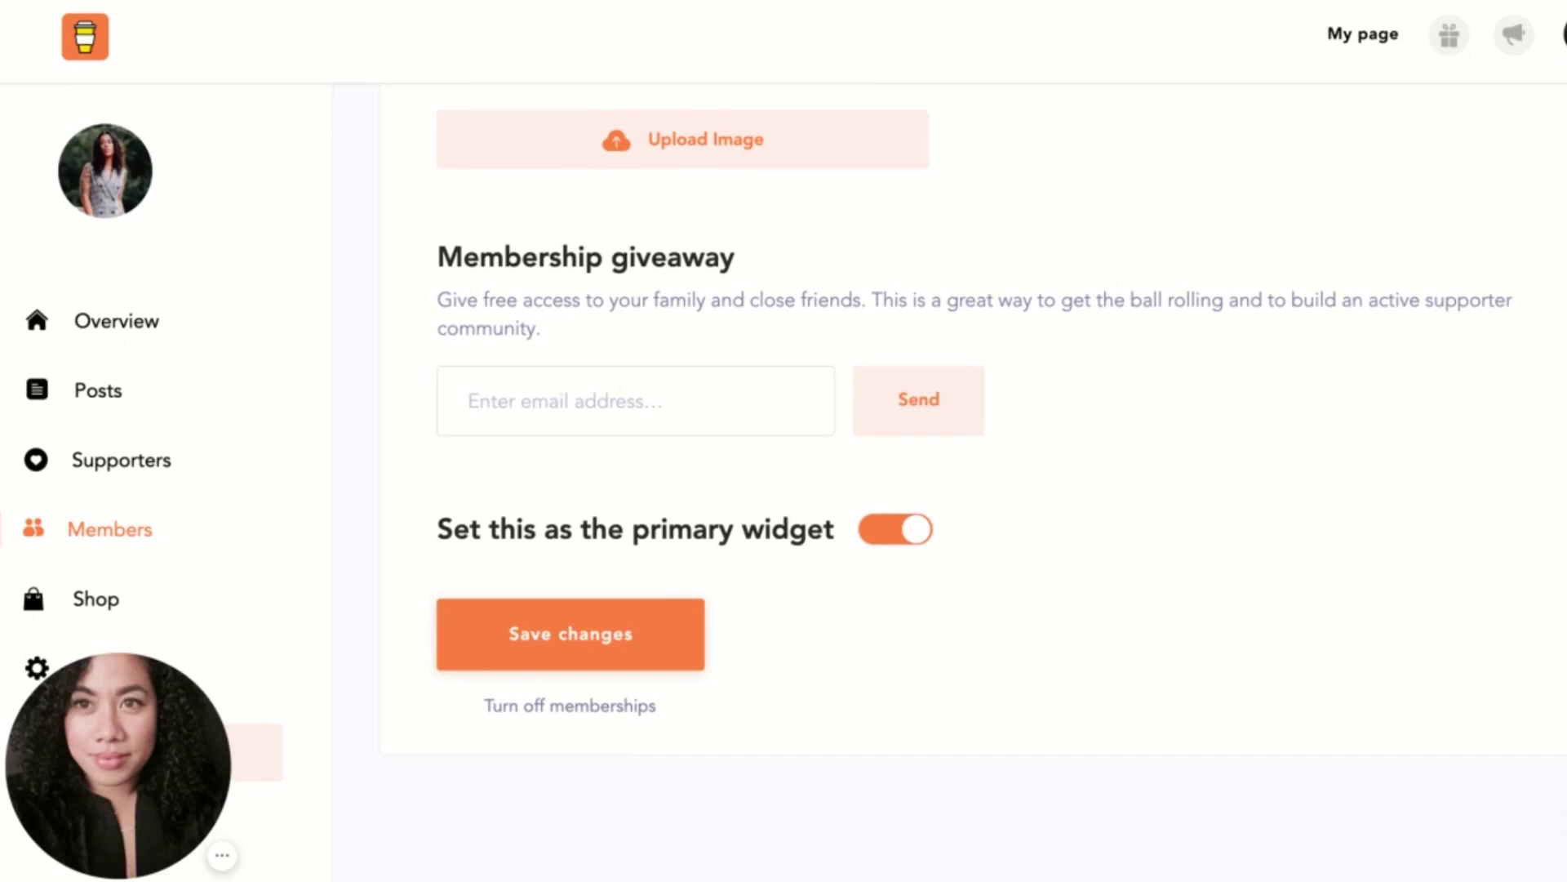
click(660, 639)
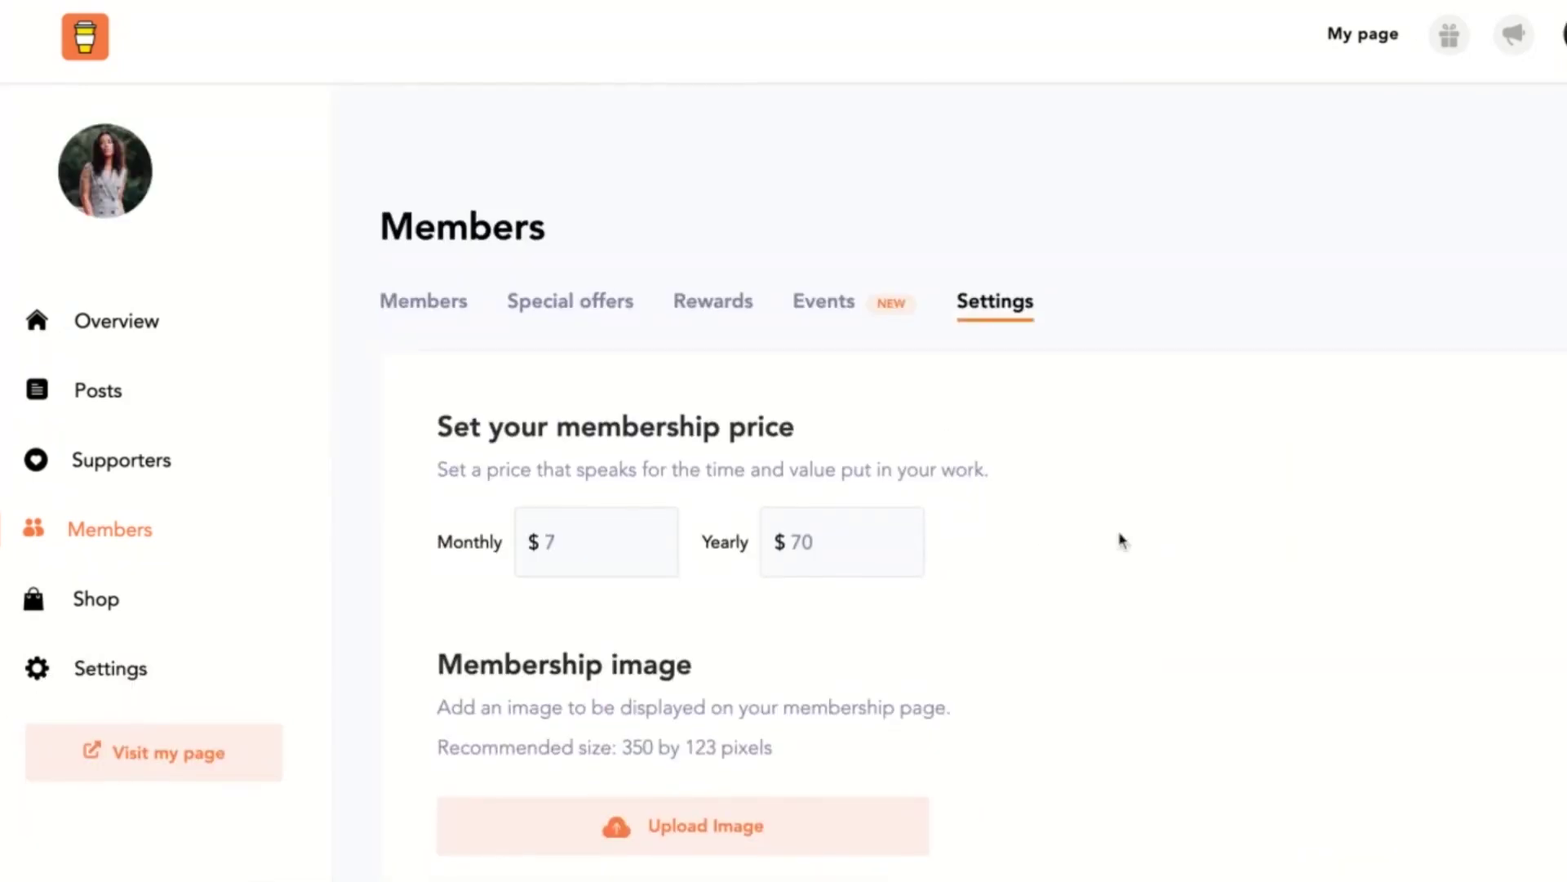
Step: View the public creator page and examine the prices, rewards and special offer in its membership widget
scroll(1291, 157, down, 2)
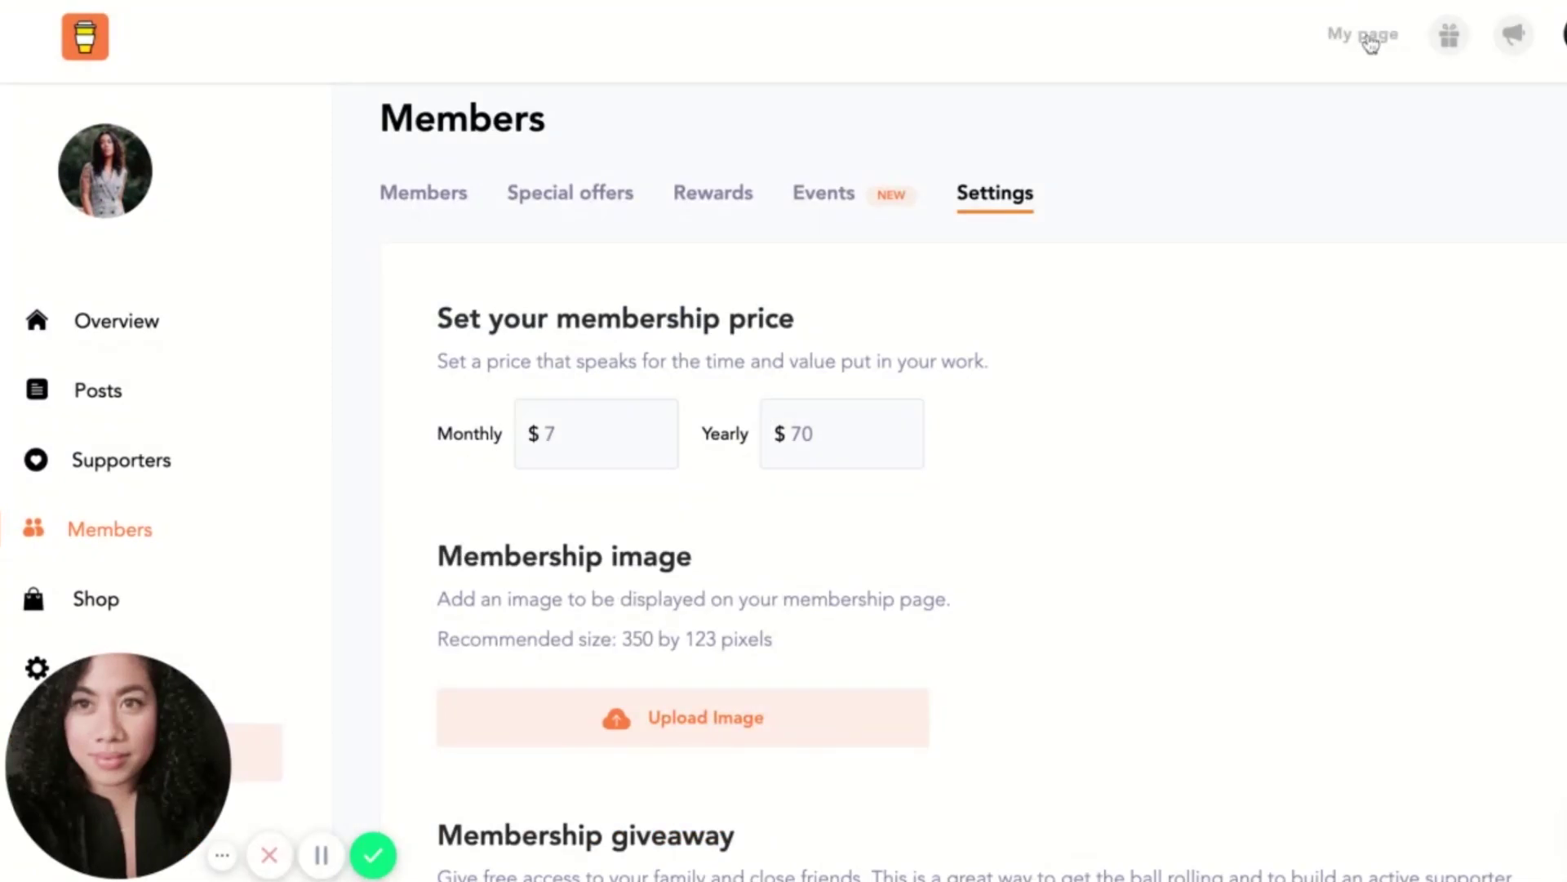
click(1371, 39)
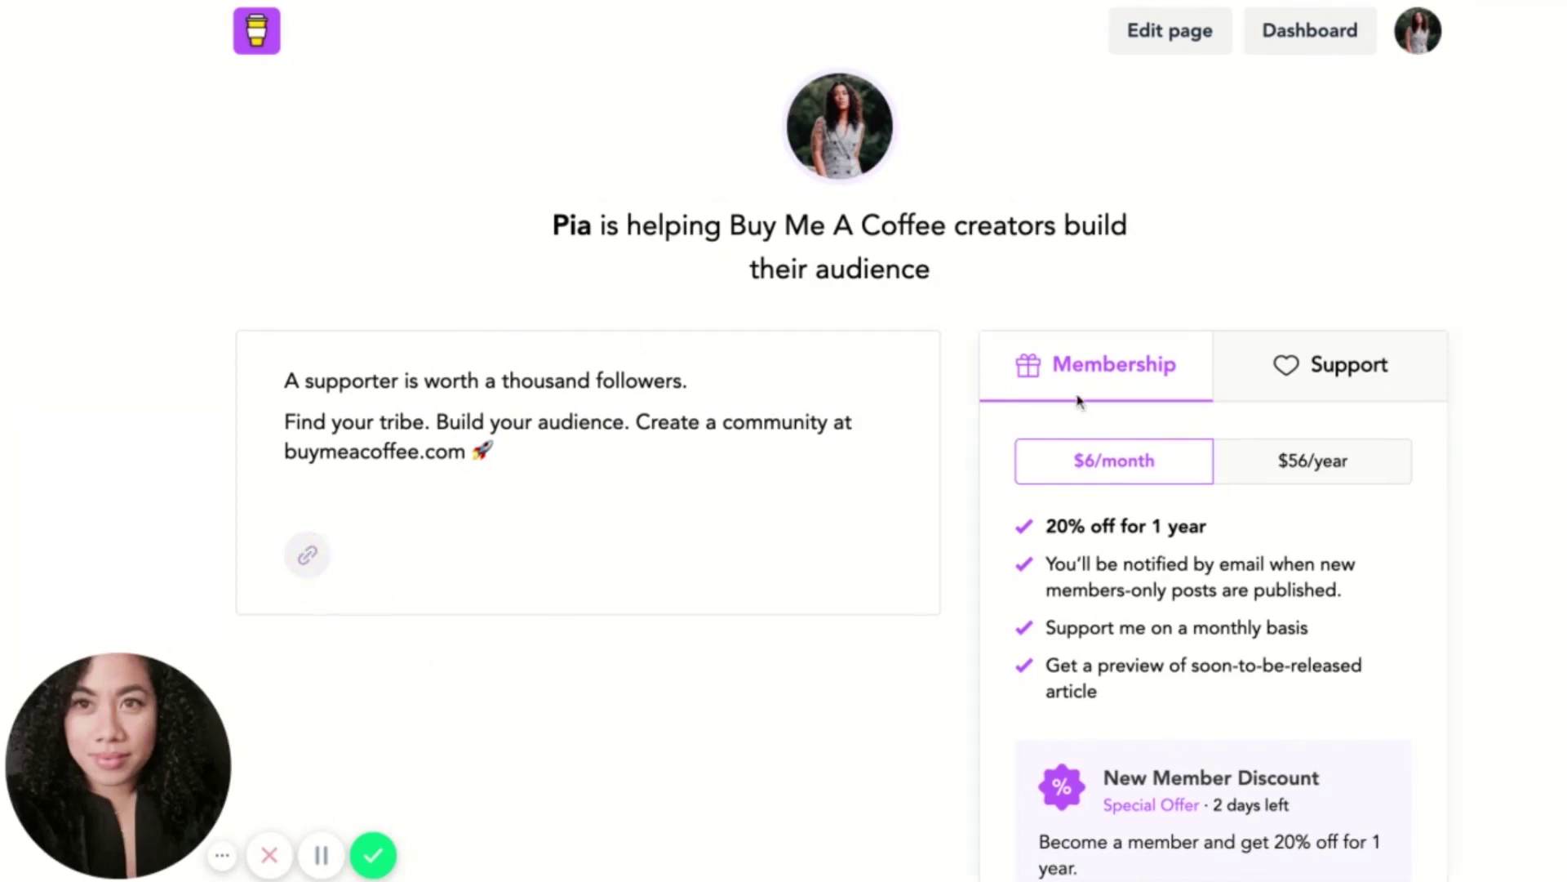
scroll(1257, 543, down, 3)
scroll(1258, 545, down, 2)
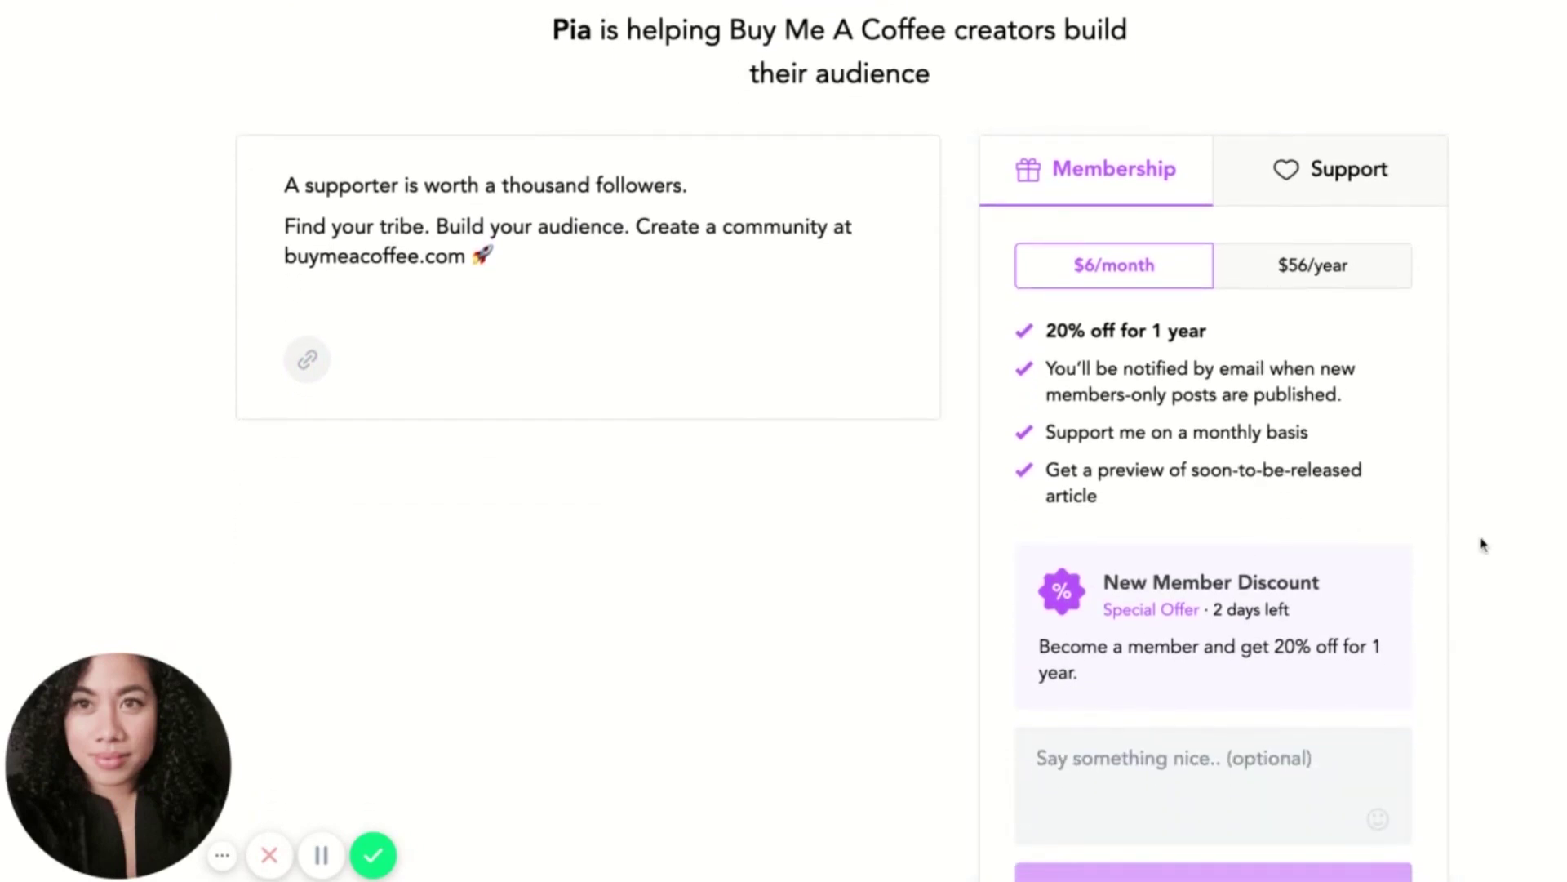
scroll(1483, 543, down, 1)
scroll(1484, 542, up, 4)
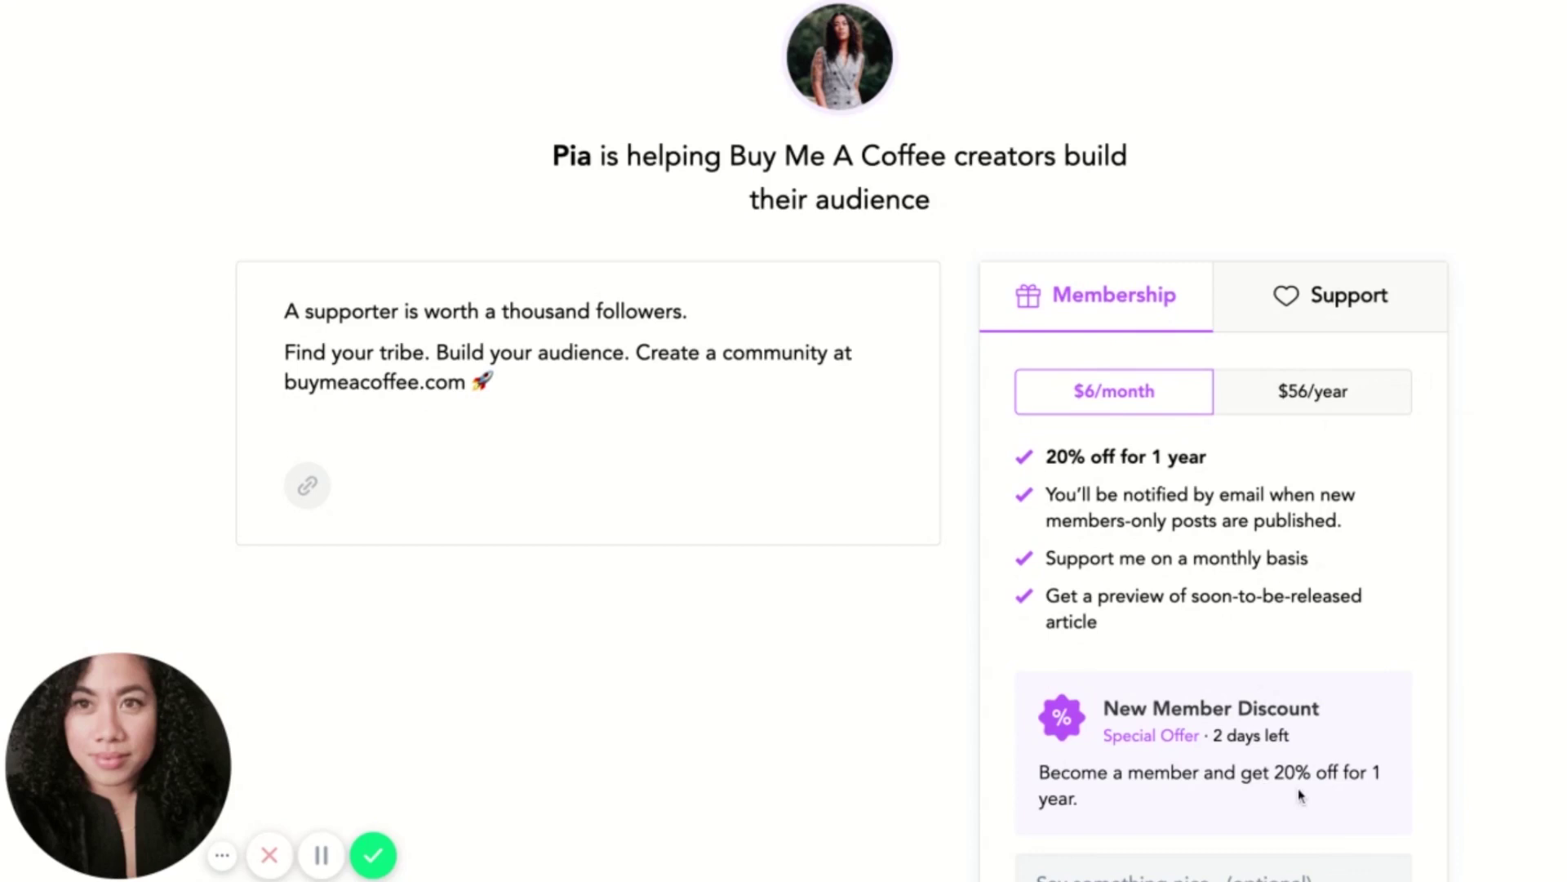
scroll(1301, 796, down, 1)
scroll(1344, 596, down, 1)
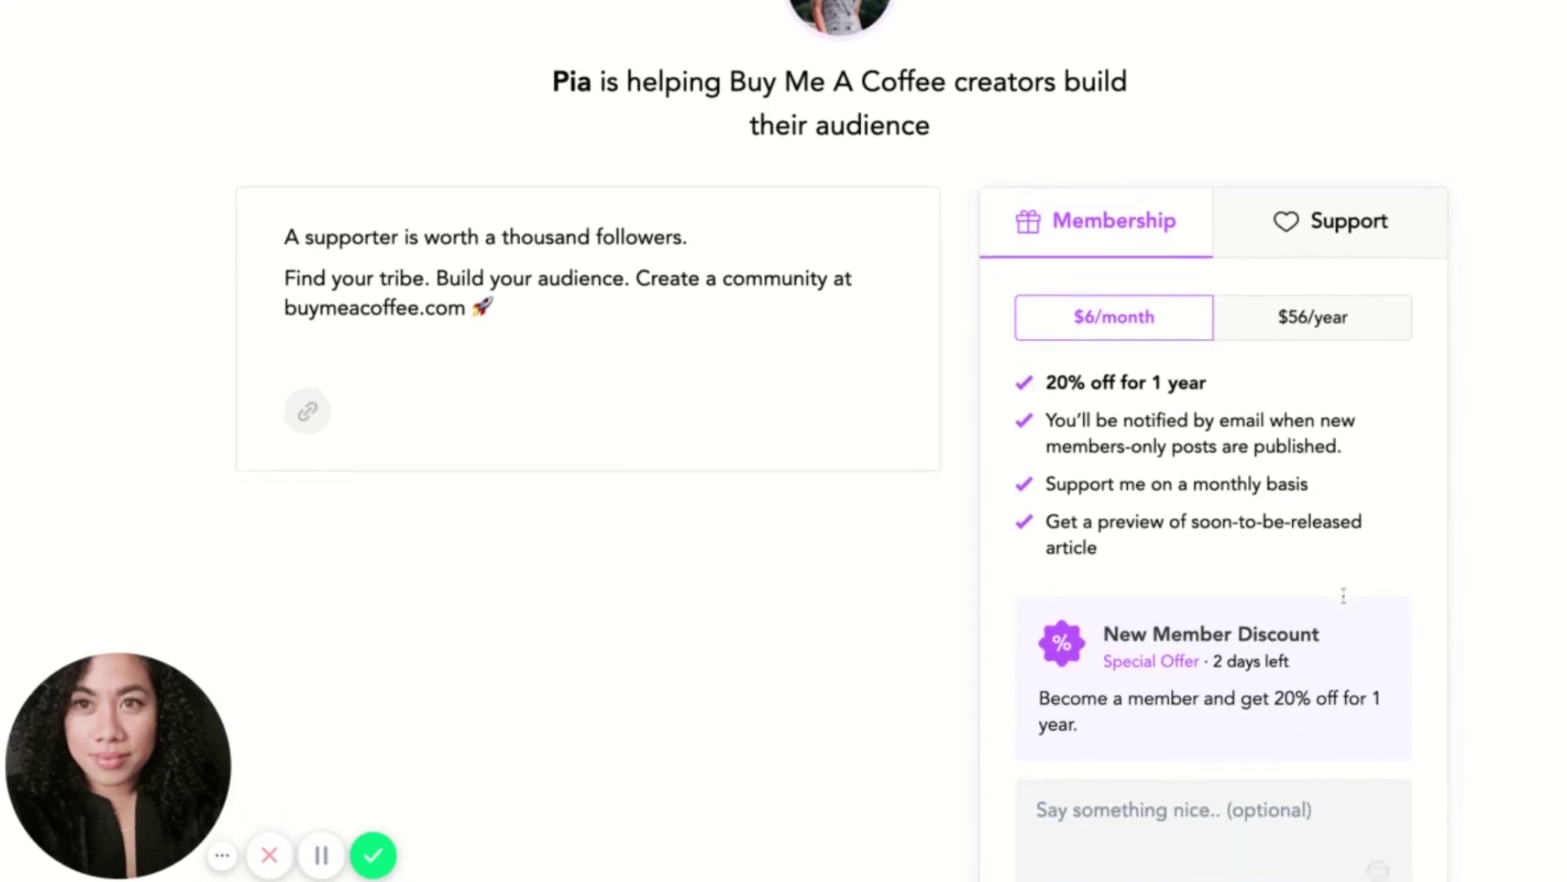
scroll(1344, 595, down, 1)
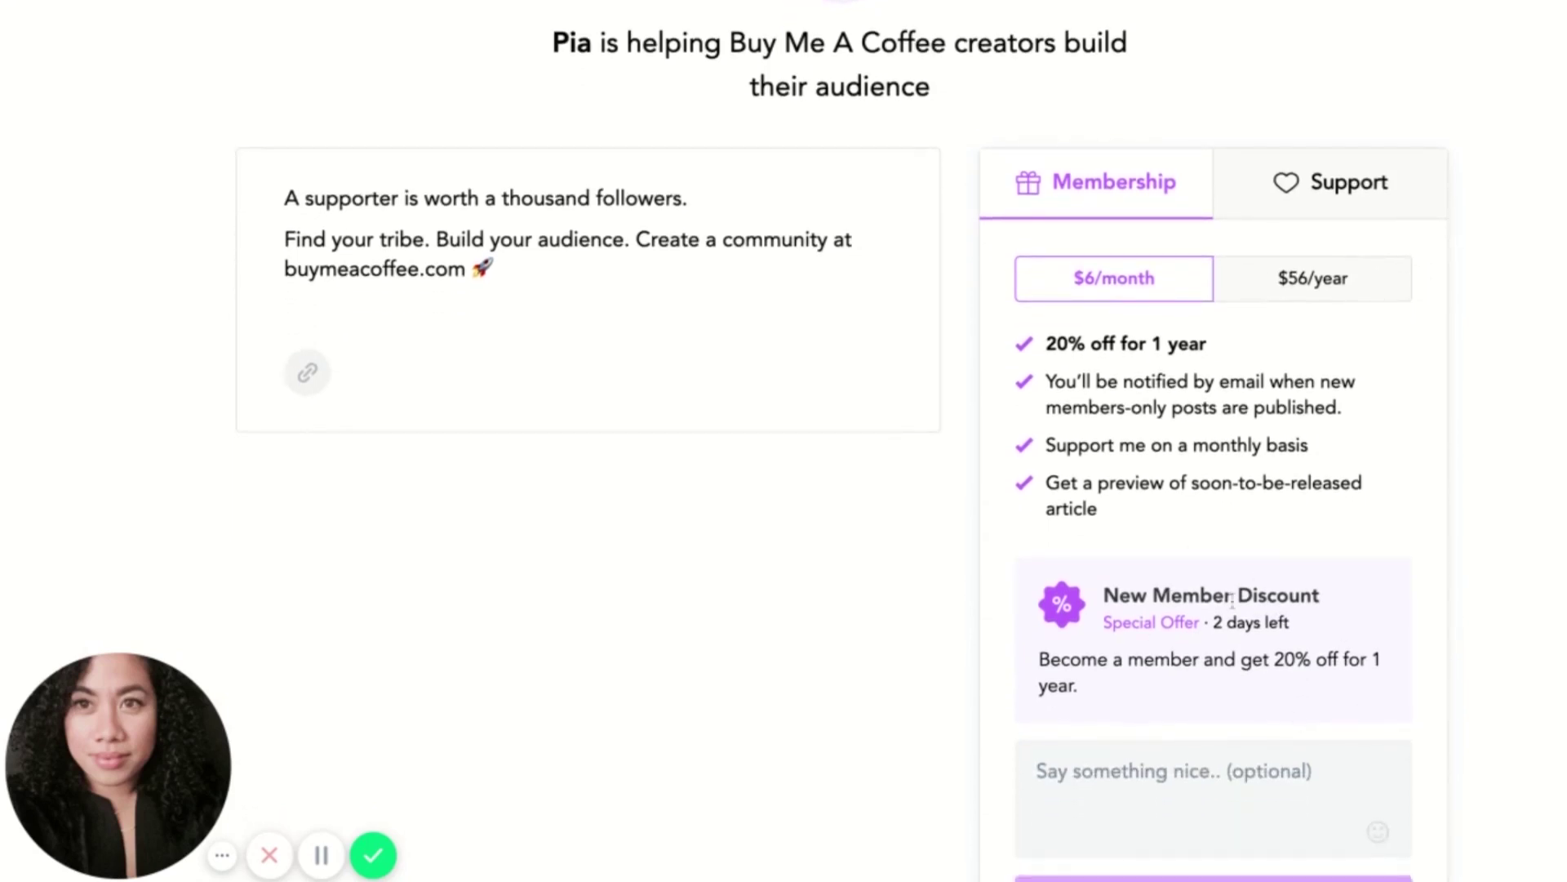
scroll(1463, 463, up, 4)
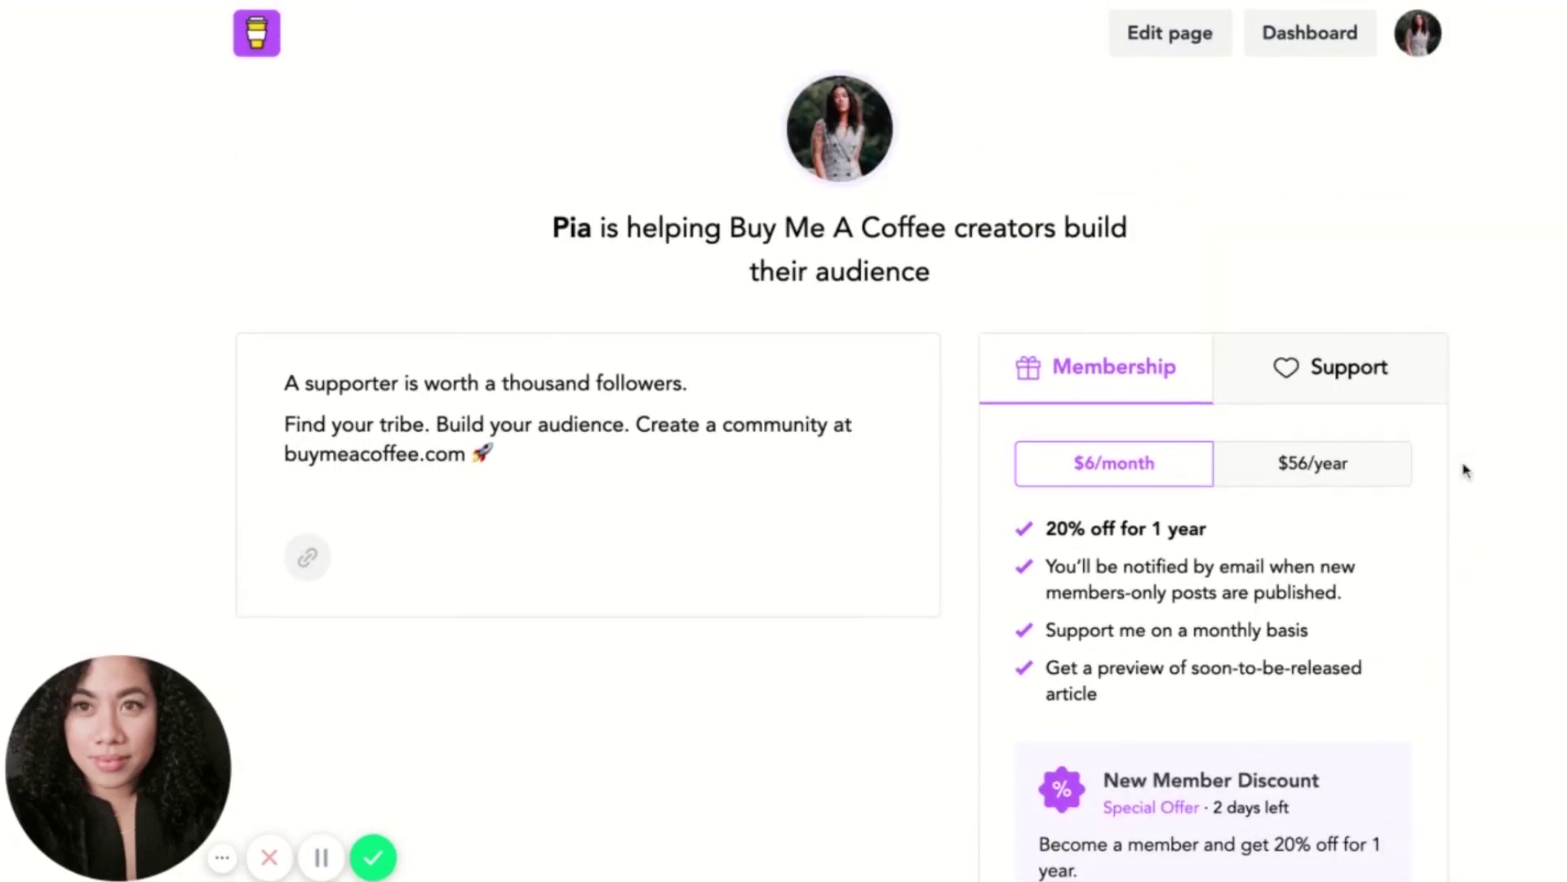
scroll(1453, 537, down, 2)
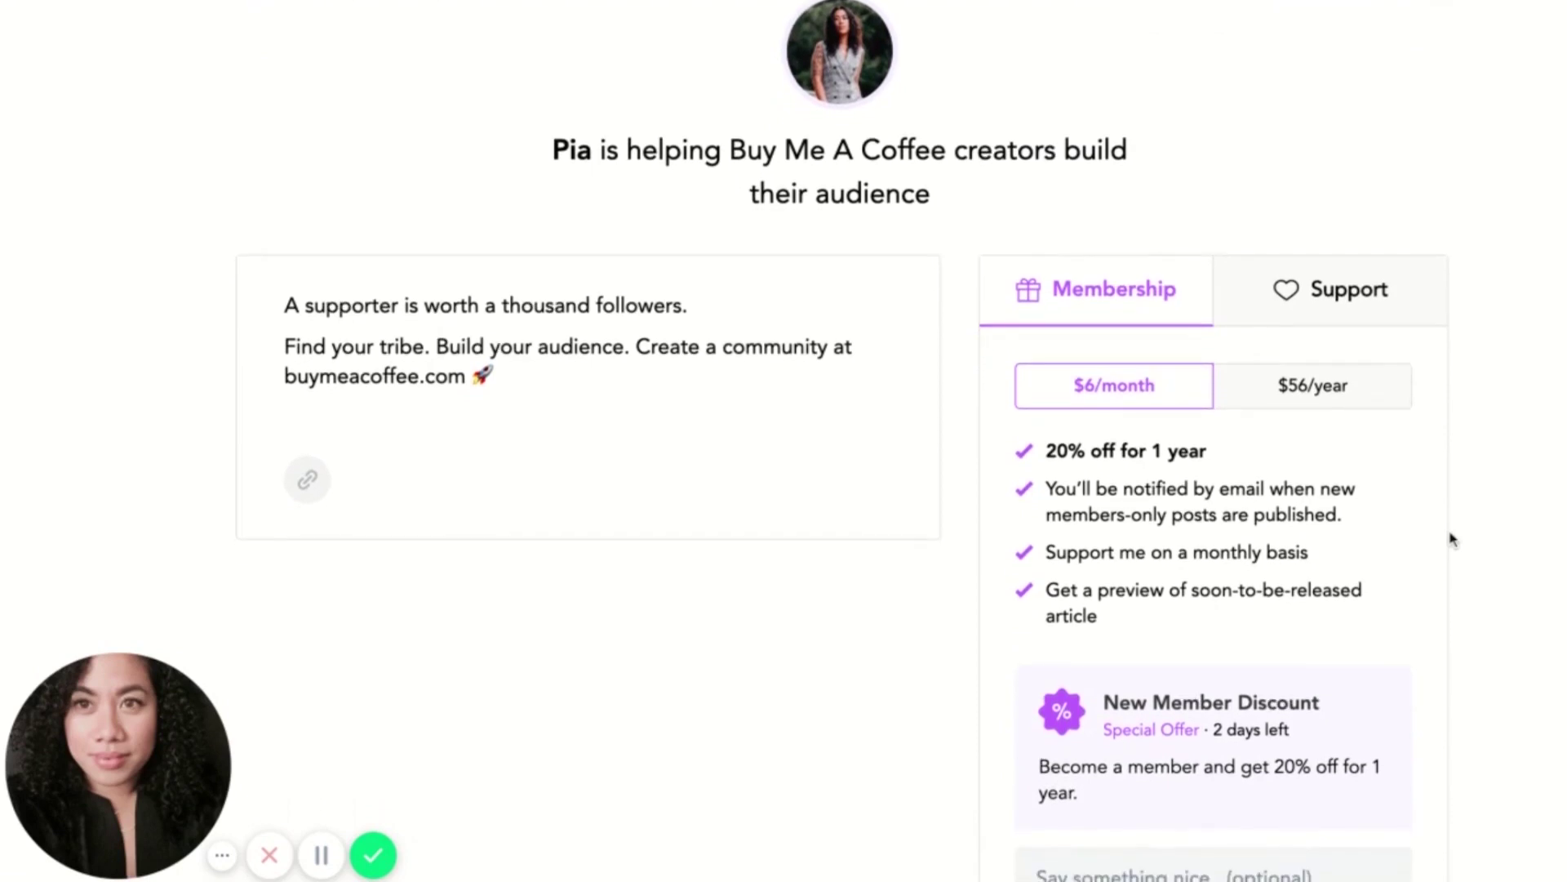
scroll(1452, 539, up, 1)
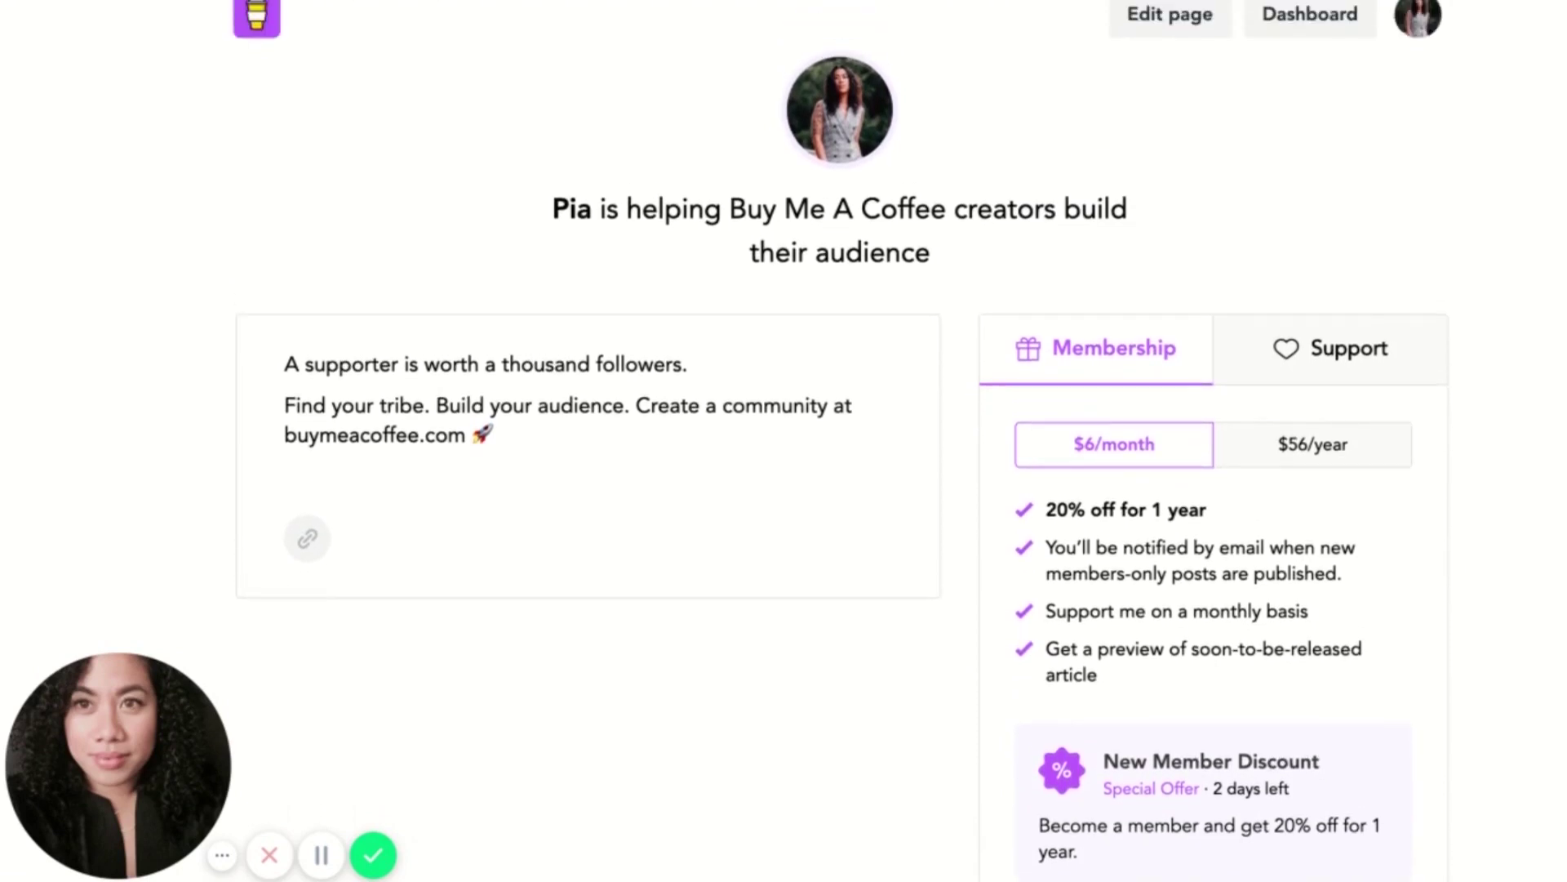